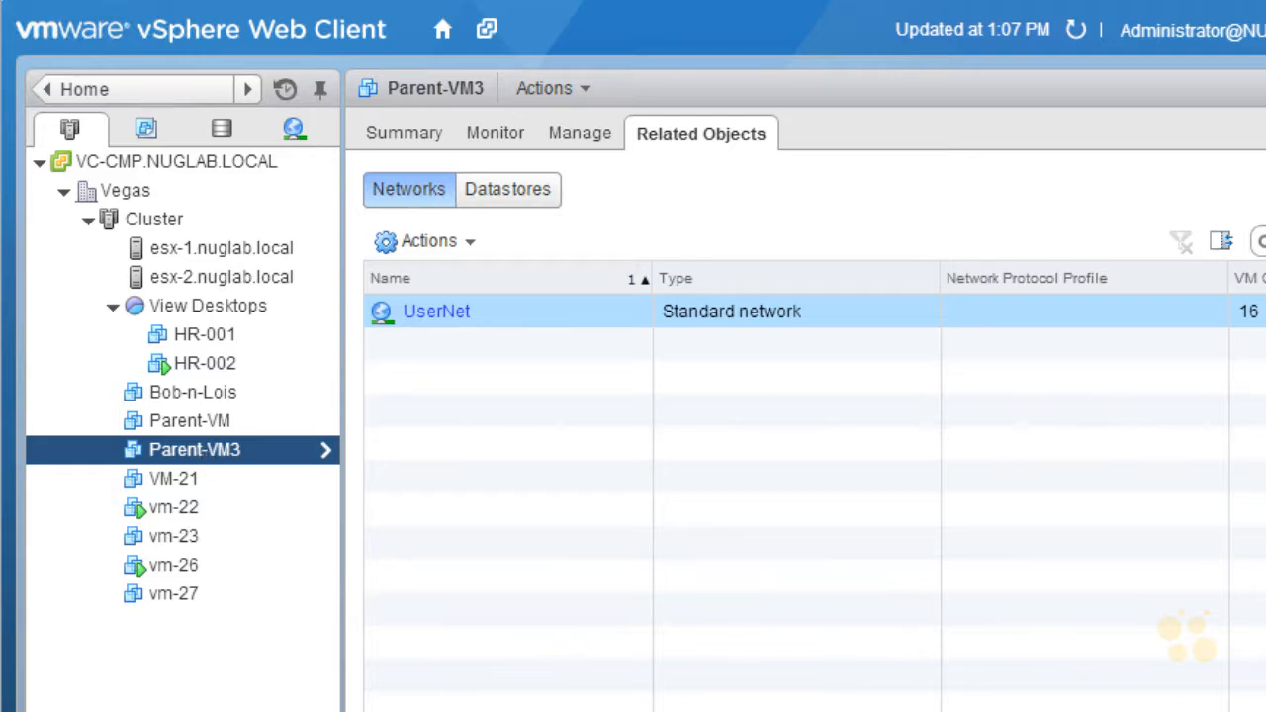
Step: Take a snapshot of Parent-VM3 named "Snapshot 1" with the description "Snapshot 1 of parent "golden" VM"
{"action": "right_click", "coordinate": [204, 453]}
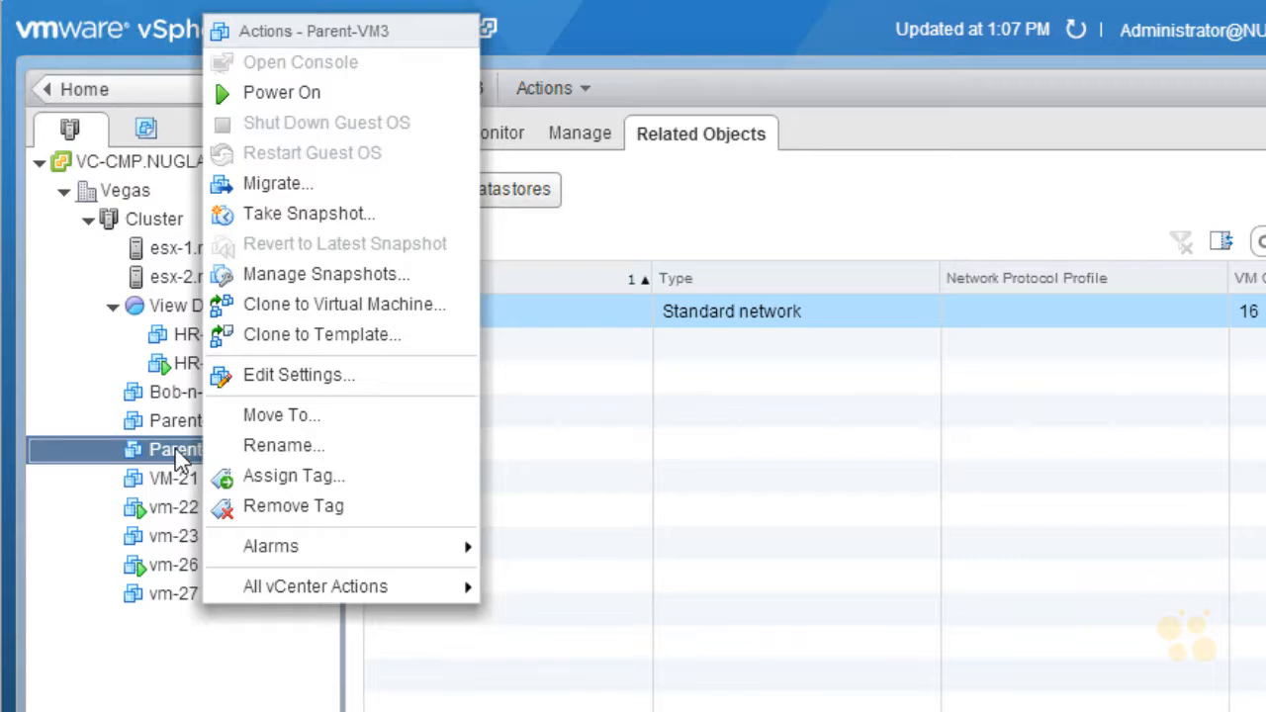
{"action": "left_click", "coordinate": [372, 216]}
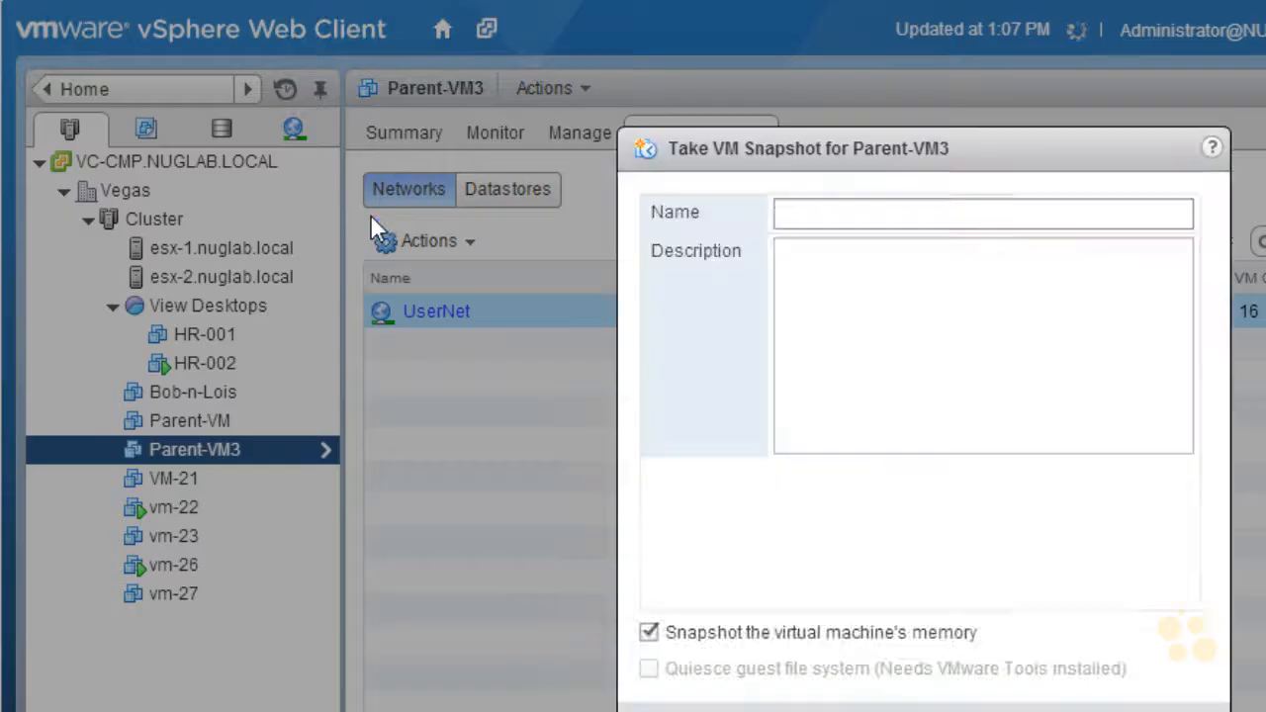
{"action": "type", "text": "Snapshot 1 of parent \"golden\" VM"}
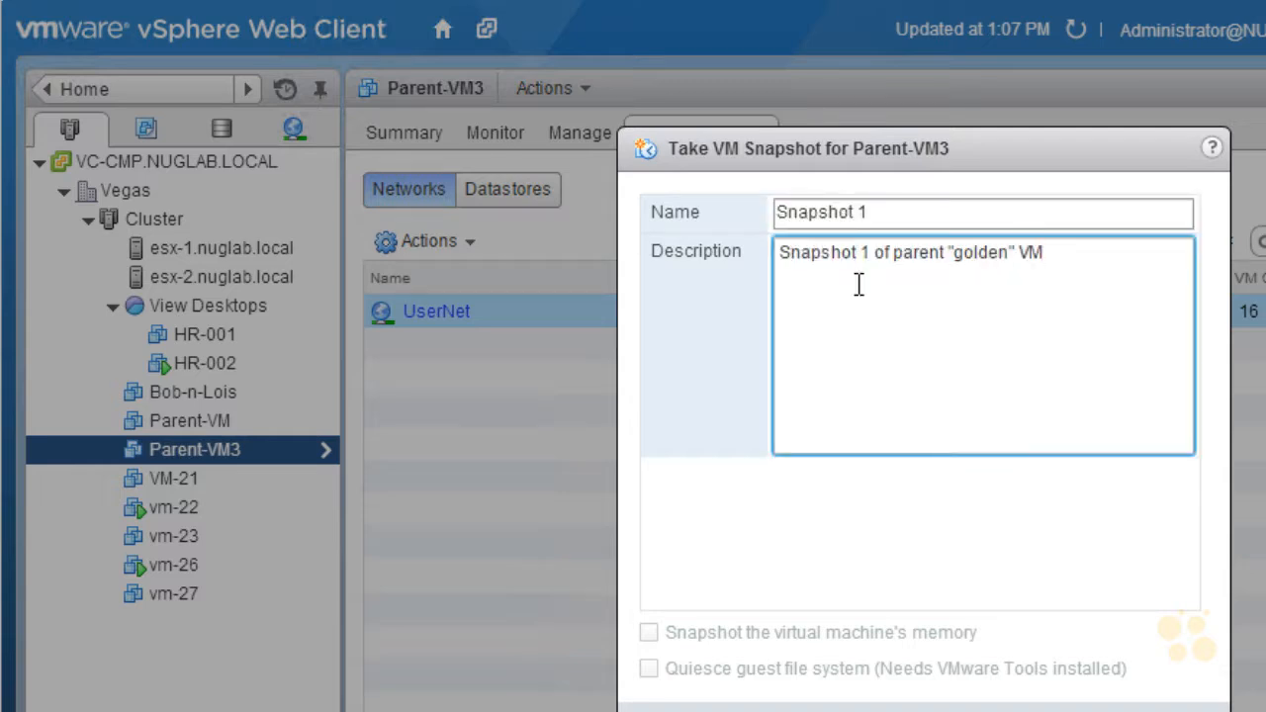
{"action": "left_click", "coordinate": [1100, 711]}
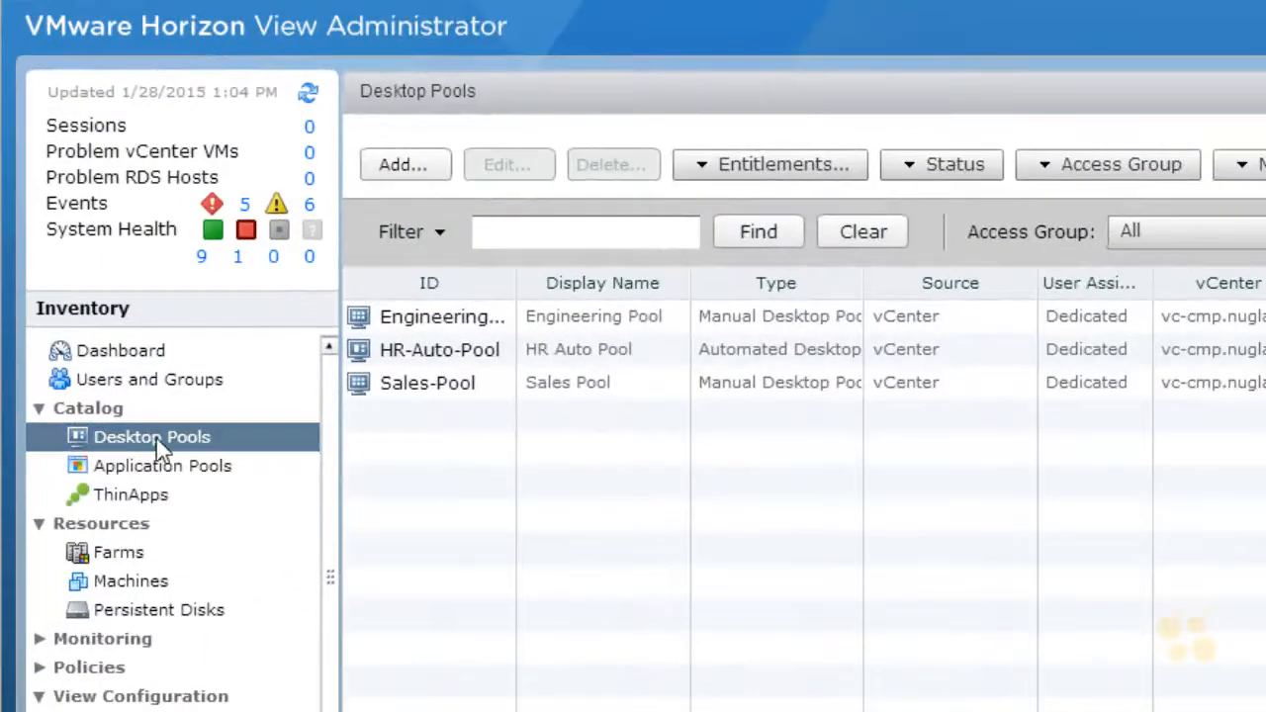
Step: In VMware Horizon View Administrator, begin adding an automated desktop pool with dedicated user assignment and automatic assignment enabled
{"action": "left_click_drag", "start_coordinate": [516, 285], "coordinate": [606, 308]}
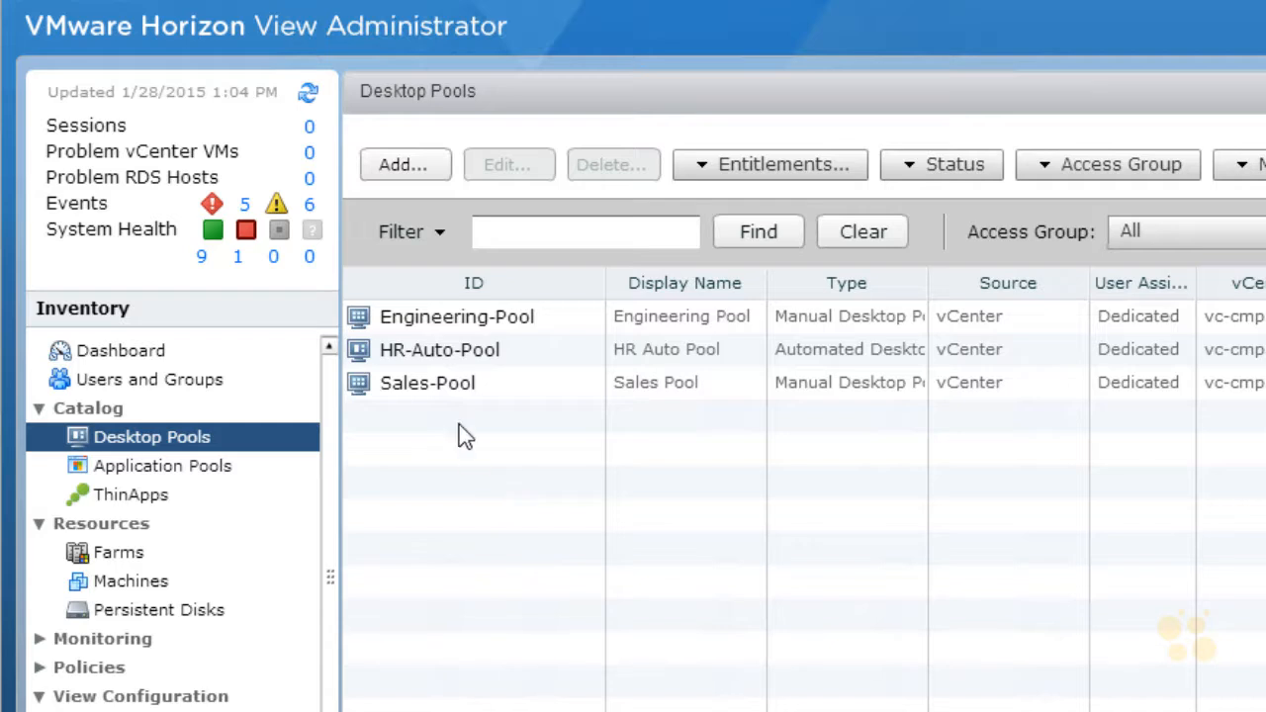
{"action": "left_click", "coordinate": [421, 170]}
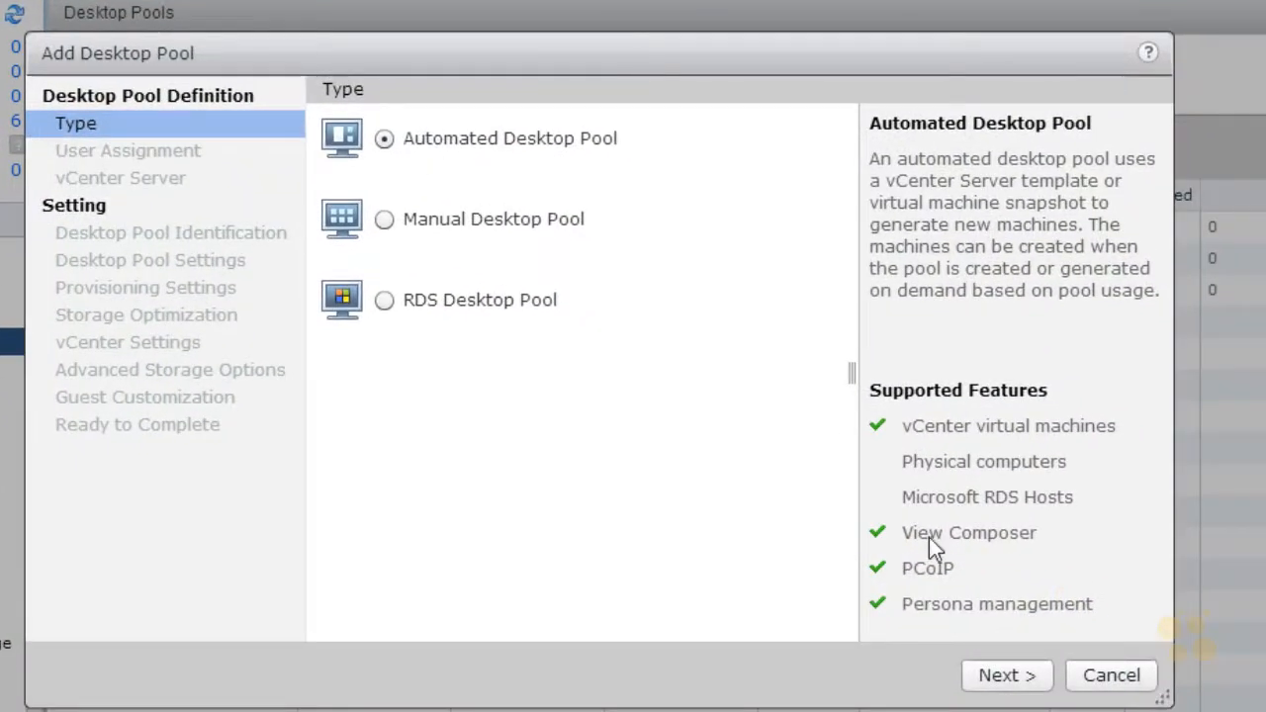
{"action": "left_click", "coordinate": [1008, 683]}
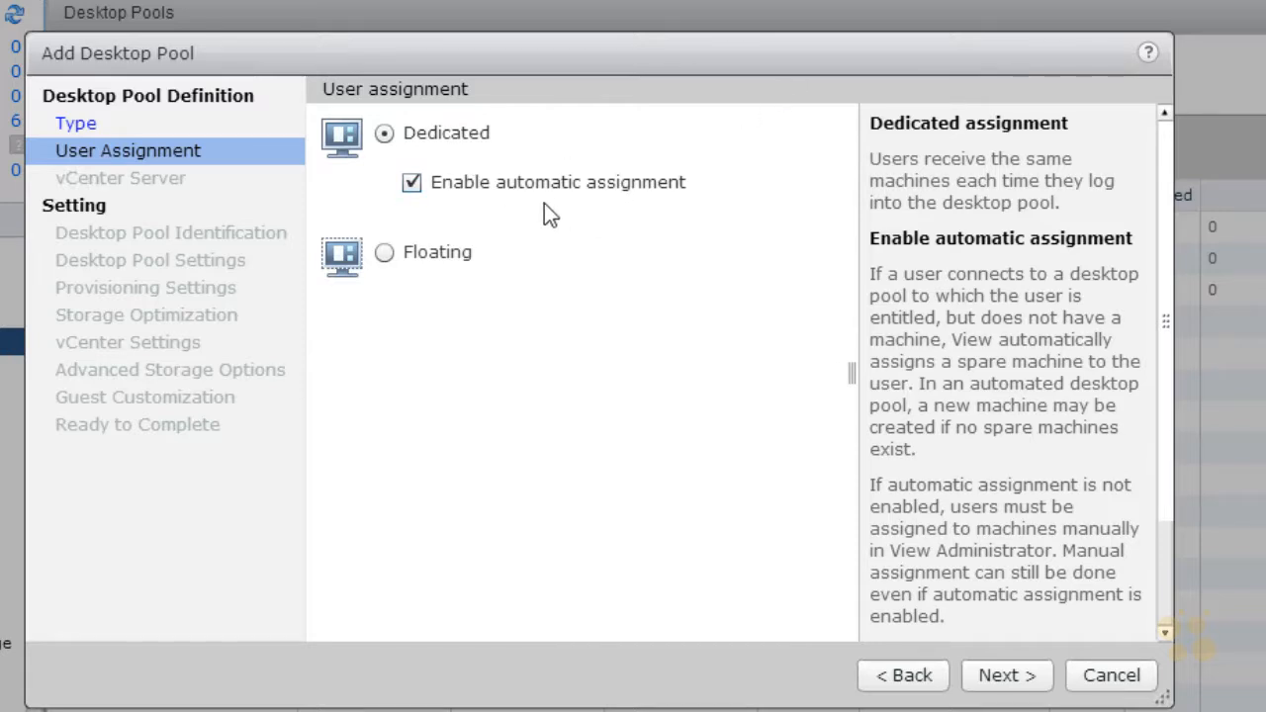
{"action": "left_click", "coordinate": [1006, 681]}
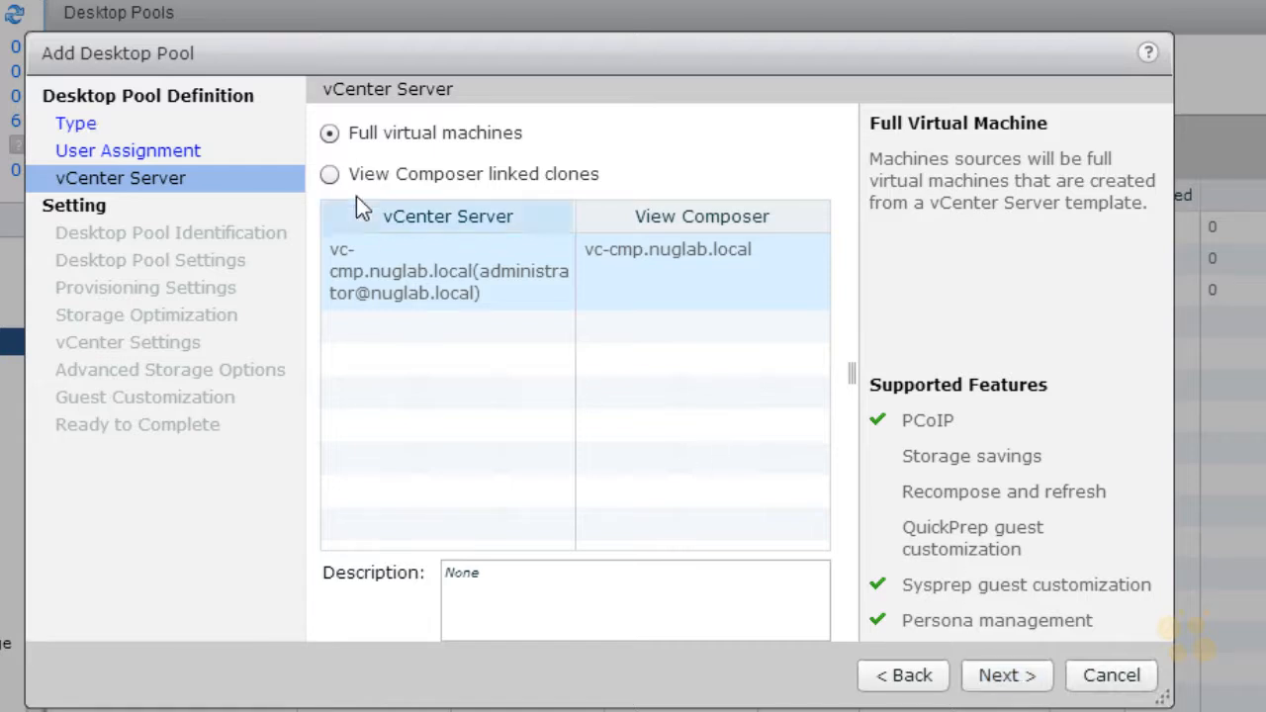
Step: Set the new pool to use View Composer linked clones with the vc-cmp.nuglab.local vCenter Server
{"action": "left_click", "coordinate": [330, 175]}
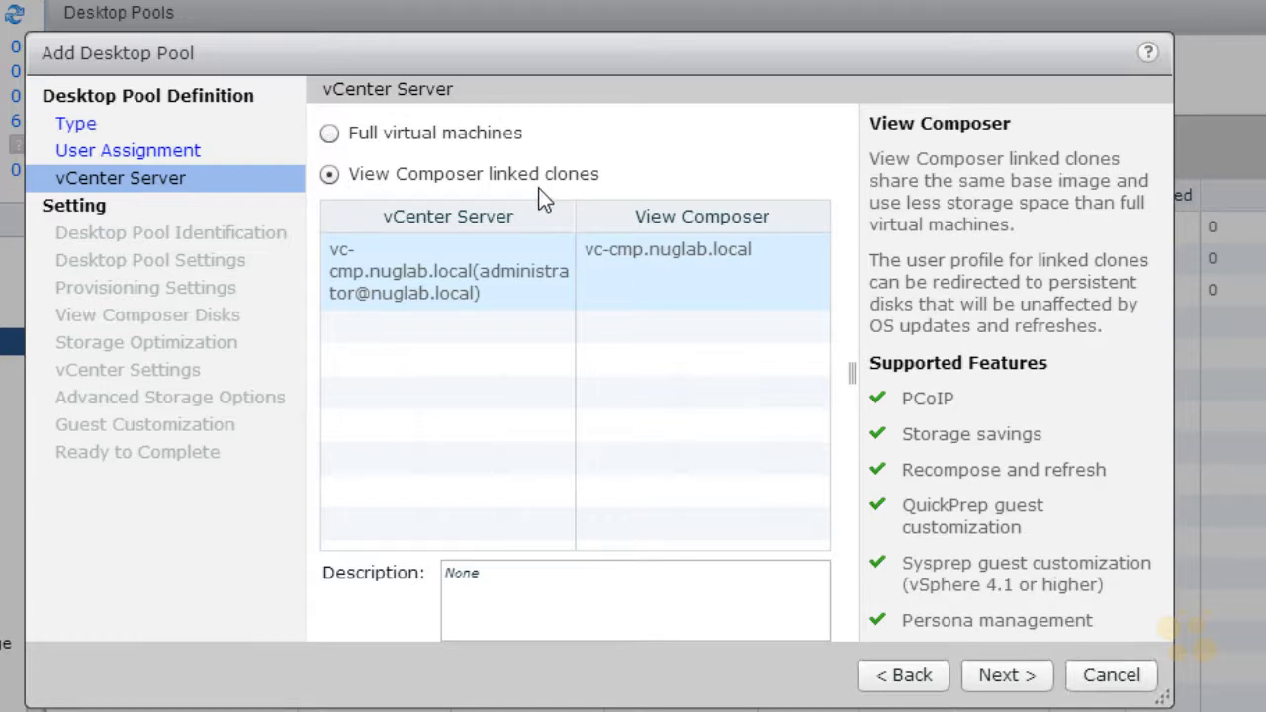
{"action": "key", "text": "ctrl+shift+d"}
{"action": "left_click_drag", "start_coordinate": [624, 310], "coordinate": [644, 305]}
{"action": "mouse_move", "coordinate": [359, 324]}
{"action": "left_mouse_down"}
{"action": "mouse_move", "coordinate": [831, 302]}
{"action": "mouse_move", "coordinate": [489, 337]}
{"action": "left_mouse_up"}
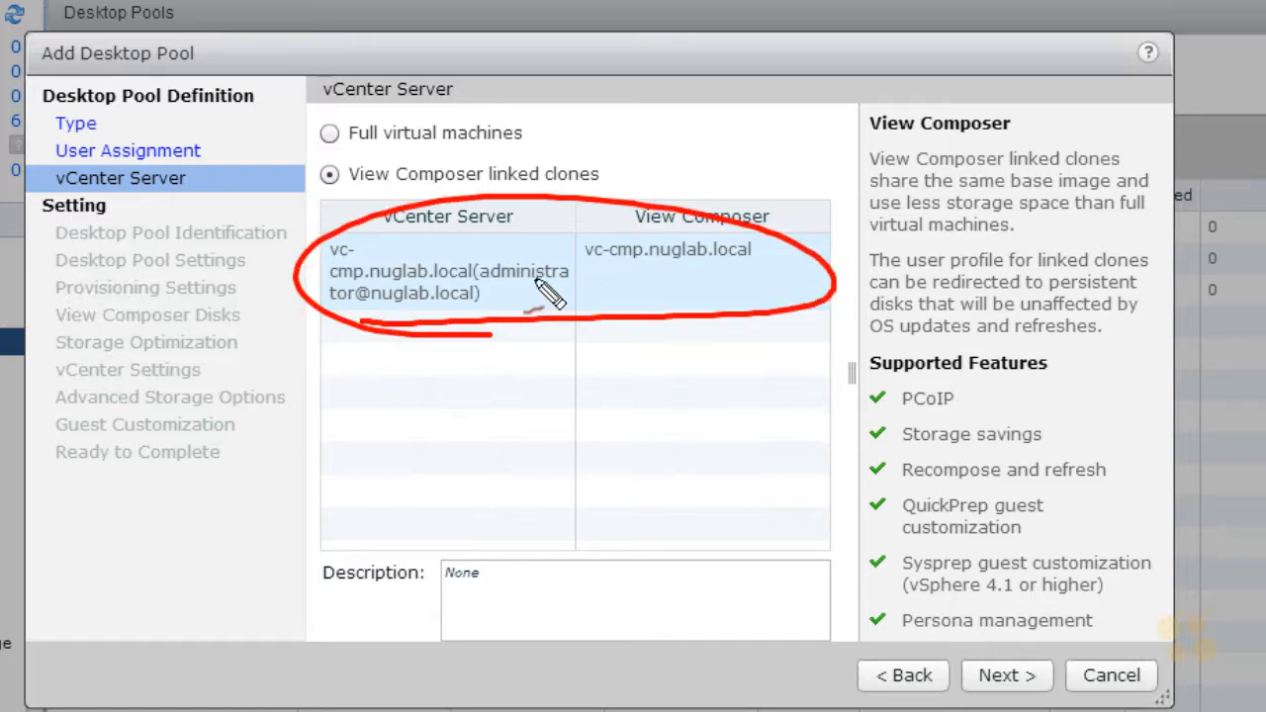
{"action": "key", "text": "Escape"}
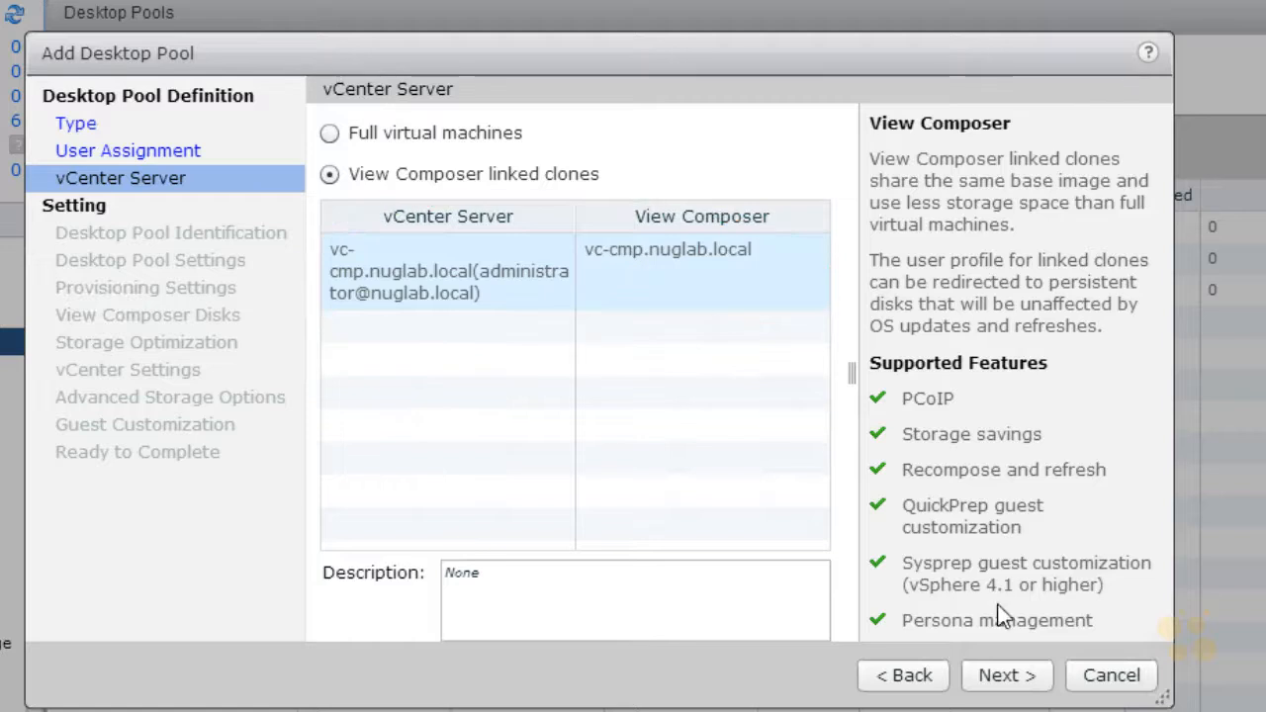
{"action": "left_click", "coordinate": [1001, 678]}
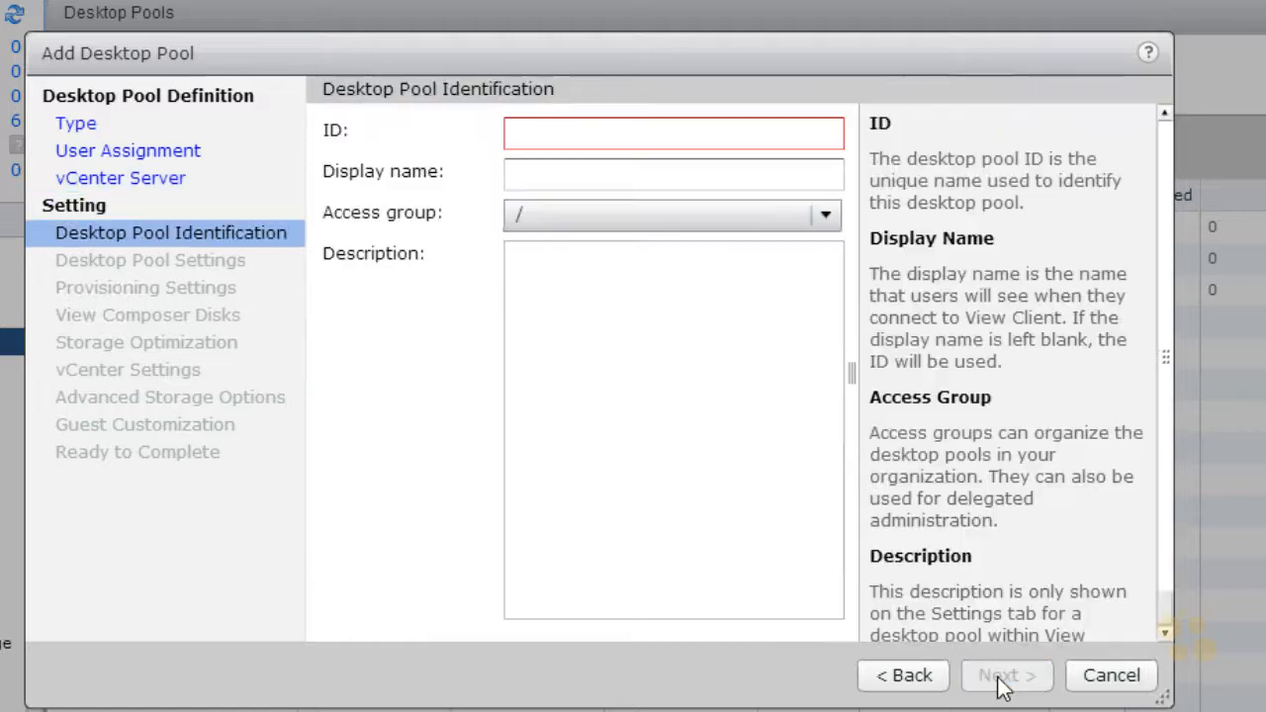
Step: Identify the desktop pool with the ID Linked-Clone-Pool and the display name Linked Clone Pool
{"action": "left_click", "coordinate": [571, 137]}
{"action": "type", "text": "Linked-Clone-Pool"}
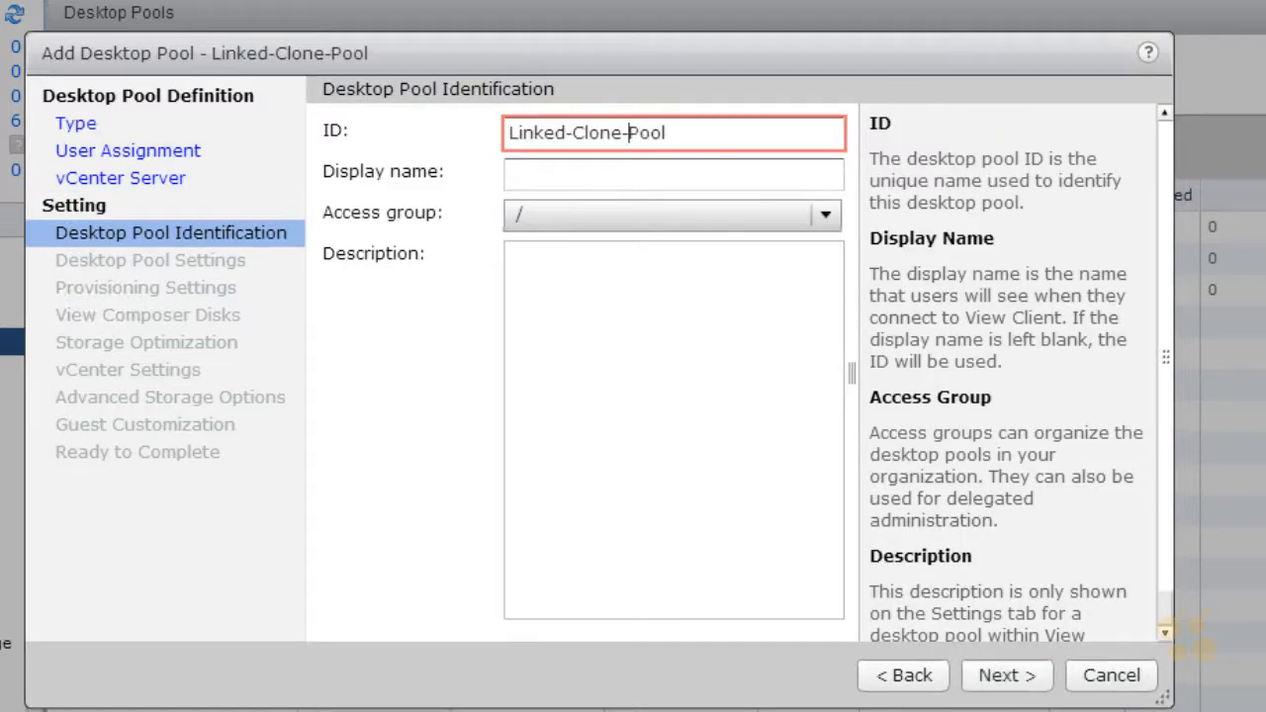
{"action": "left_click", "coordinate": [709, 184]}
{"action": "type", "text": "Linked Clone Pool"}
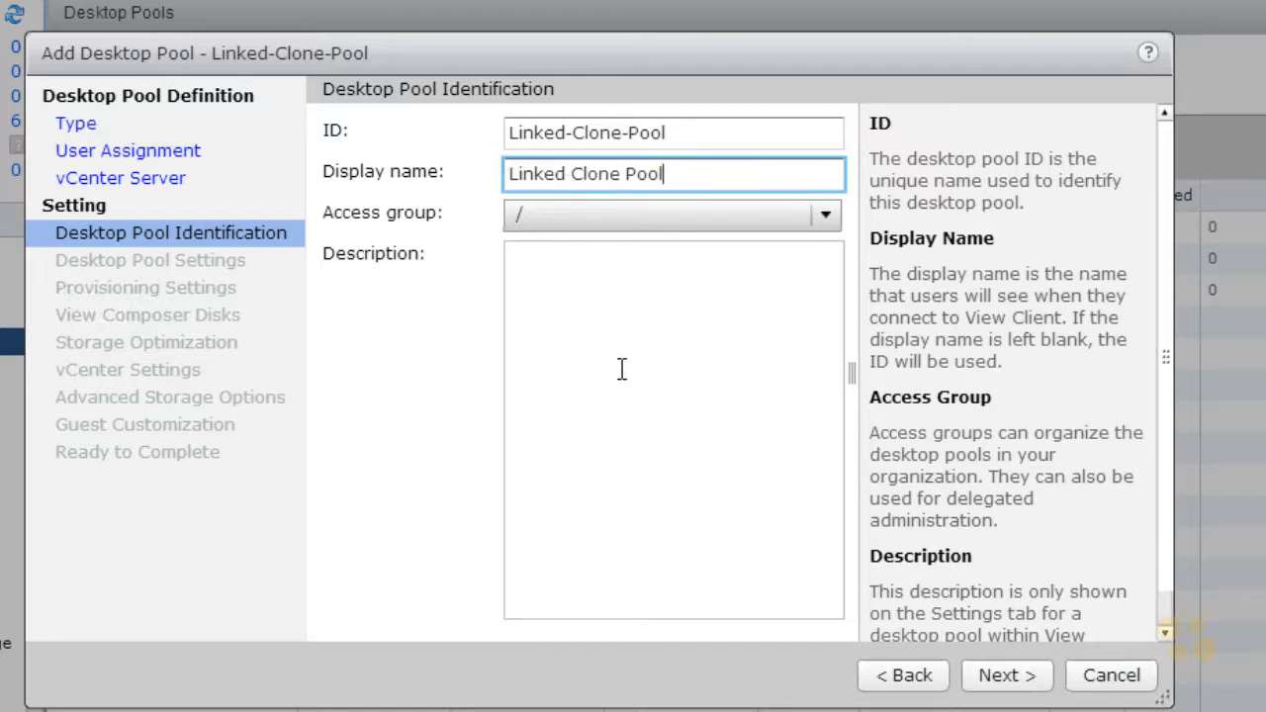
{"action": "left_click", "coordinate": [1008, 673]}
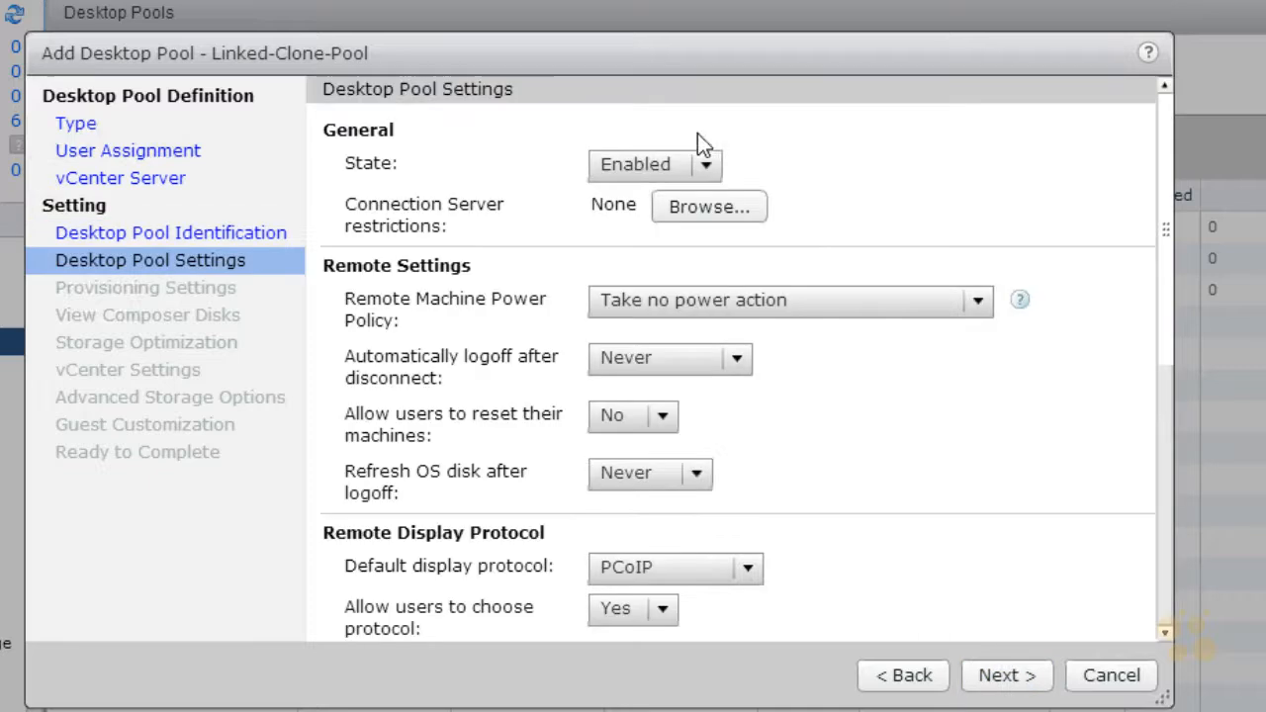
Step: Set automatic logoff to 5 minutes after disconnect and allow users to reset their machines
{"action": "left_click", "coordinate": [738, 360]}
{"action": "left_click", "coordinate": [663, 450]}
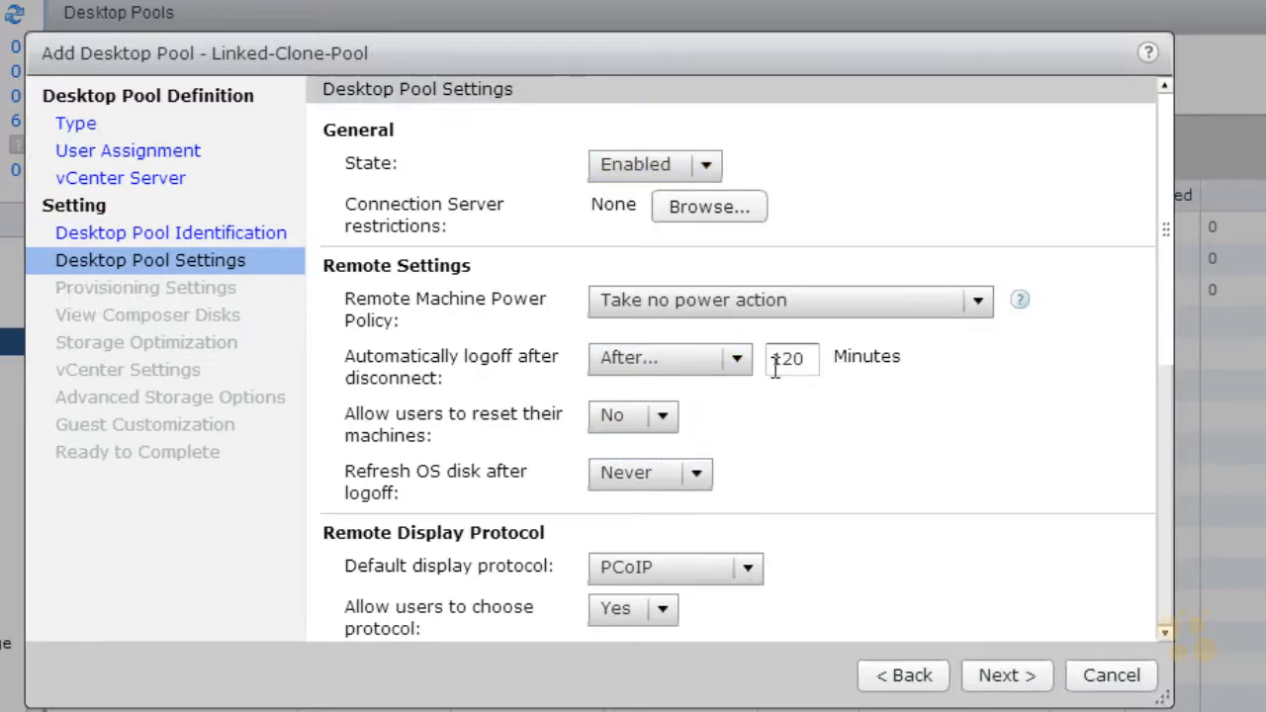
{"action": "double_click", "coordinate": [812, 358]}
{"action": "type", "text": "5"}
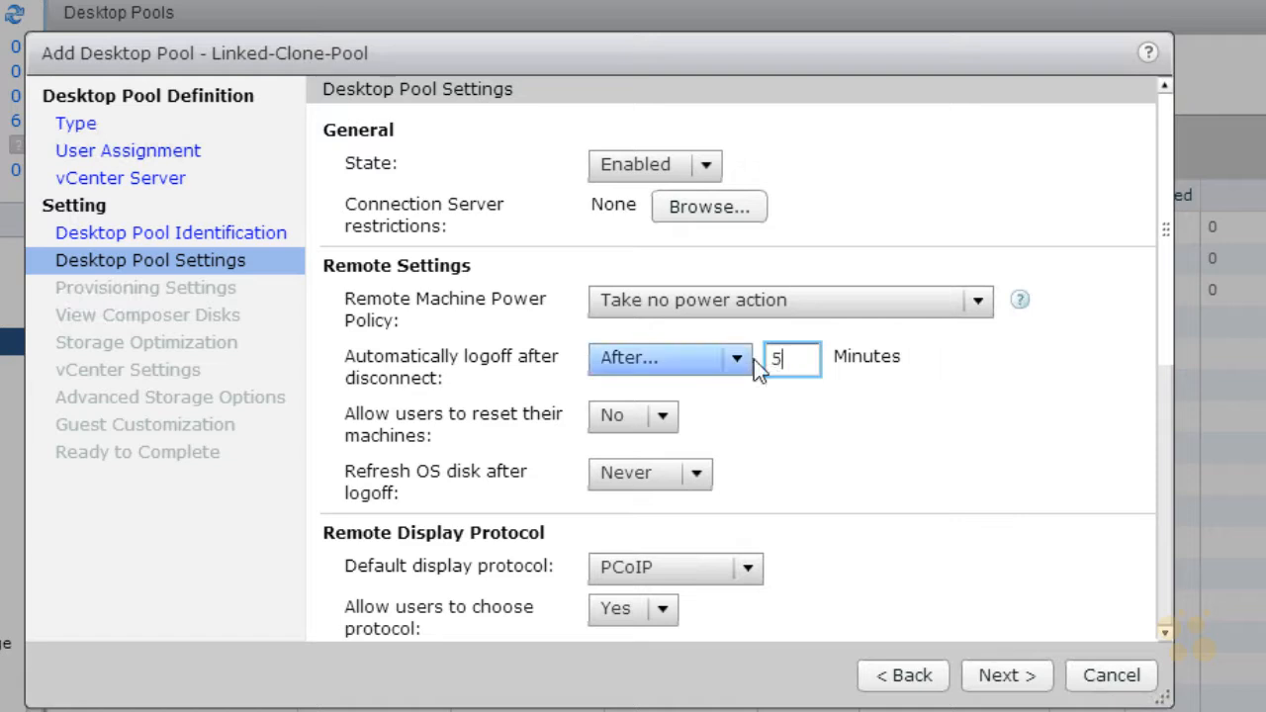
{"action": "left_click", "coordinate": [663, 416]}
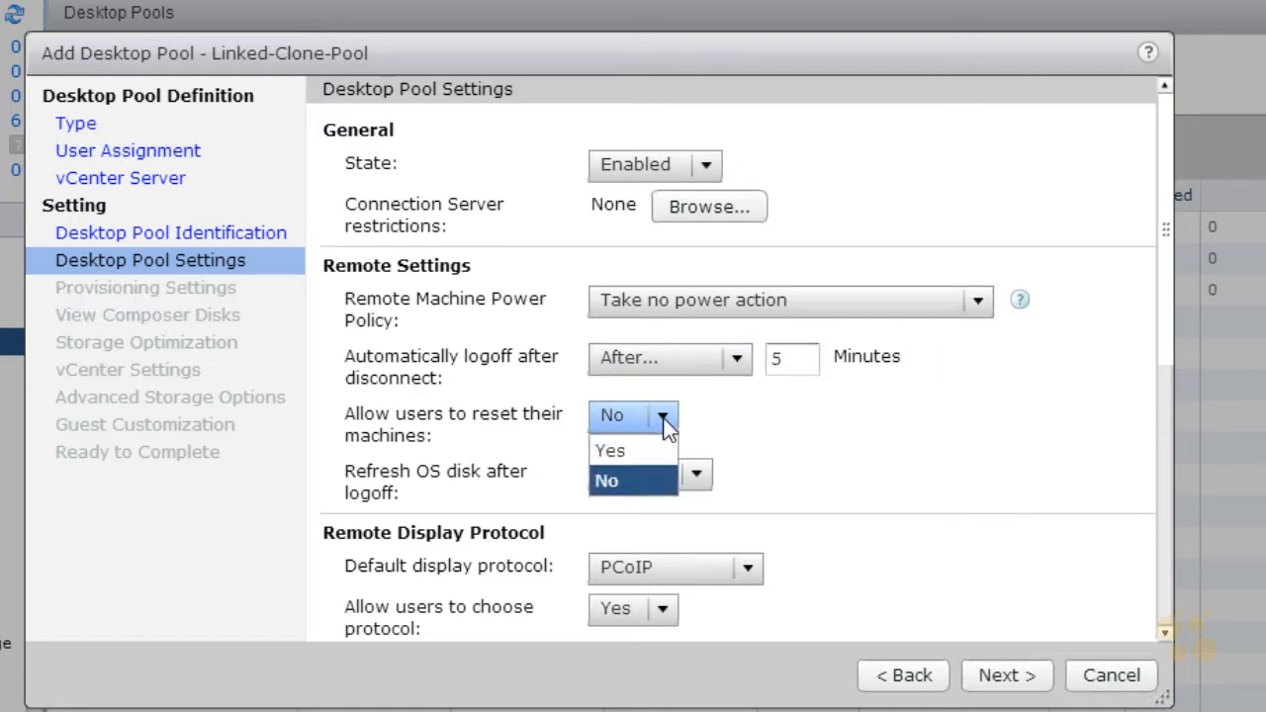
{"action": "left_click", "coordinate": [615, 452]}
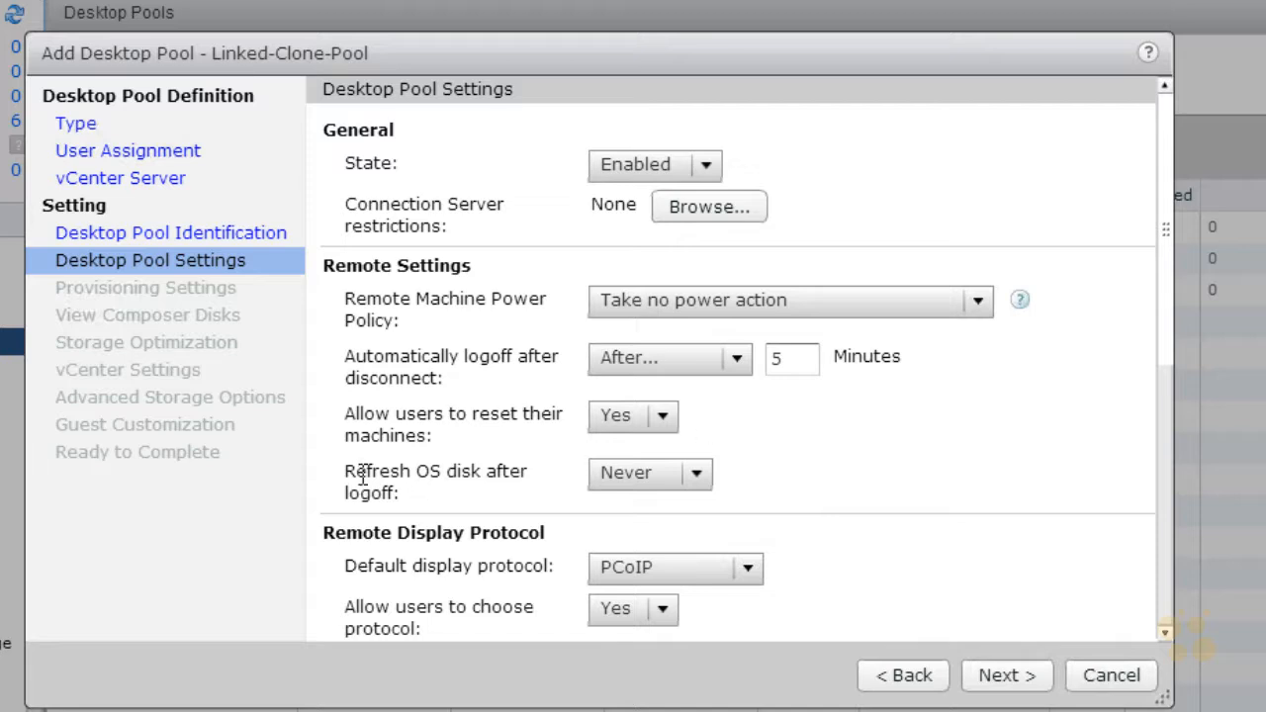
{"action": "left_click_drag", "start_coordinate": [344, 472], "coordinate": [444, 503]}
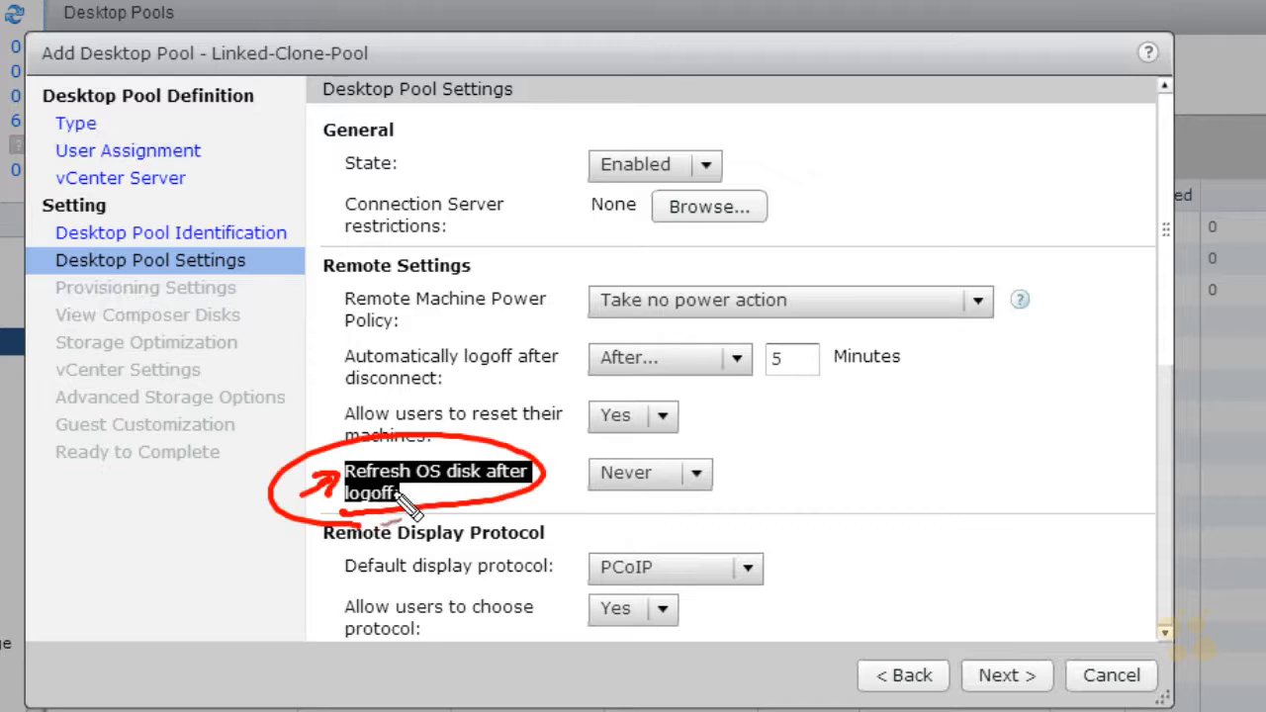
{"action": "mouse_move", "coordinate": [696, 492]}
{"action": "left_mouse_down"}
{"action": "mouse_move", "coordinate": [707, 460]}
{"action": "mouse_move", "coordinate": [677, 461]}
{"action": "mouse_move", "coordinate": [705, 458]}
{"action": "left_mouse_up"}
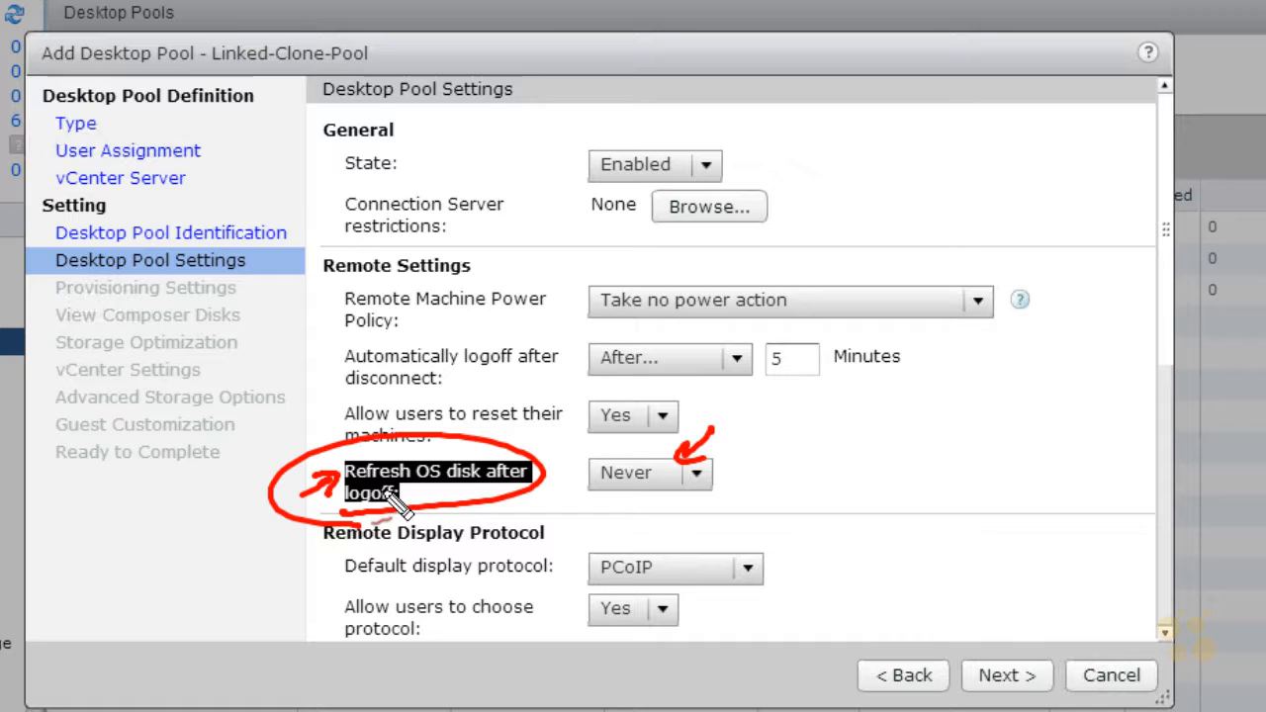
{"action": "left_click_drag", "start_coordinate": [594, 501], "coordinate": [632, 495]}
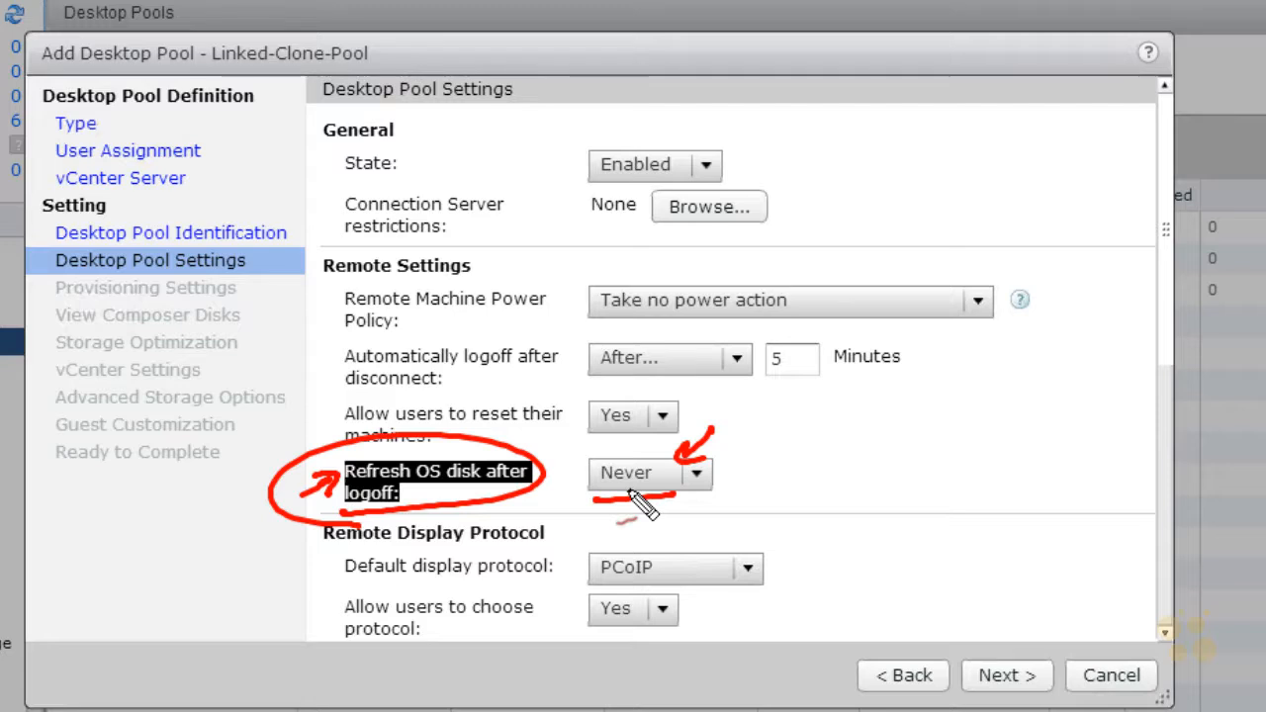
Step: Enable HTML Access for the pool and proceed to the provisioning settings
{"action": "left_click", "coordinate": [1165, 633]}
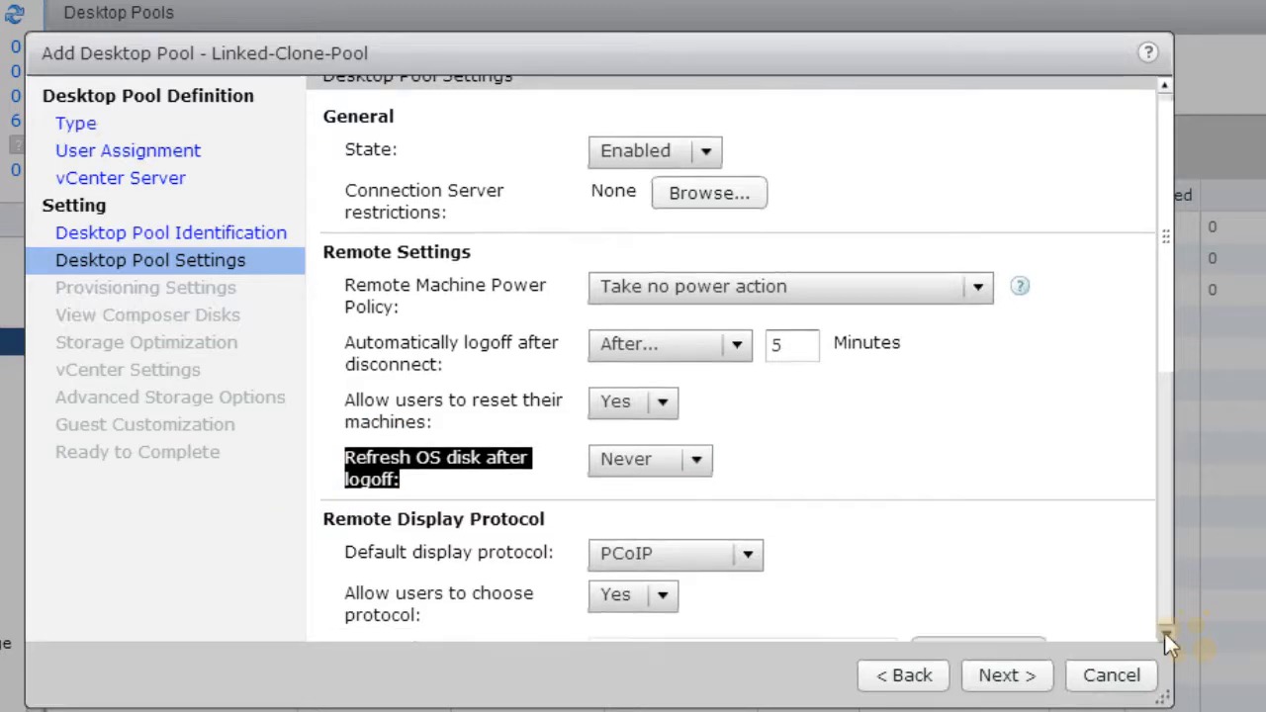
{"action": "scroll", "coordinate": [1165, 633], "scroll_direction": "down", "scroll_amount": 8}
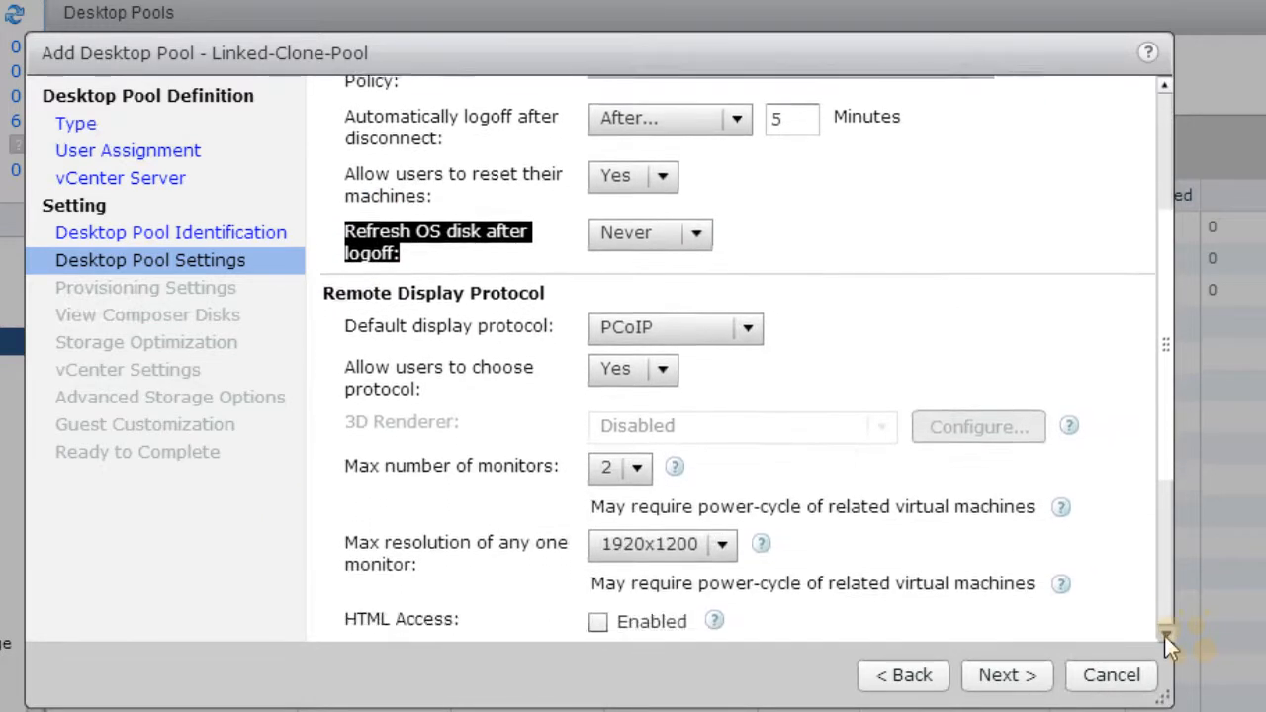
{"action": "left_click", "coordinate": [600, 483]}
{"action": "left_click_drag", "start_coordinate": [1168, 350], "coordinate": [1168, 320]}
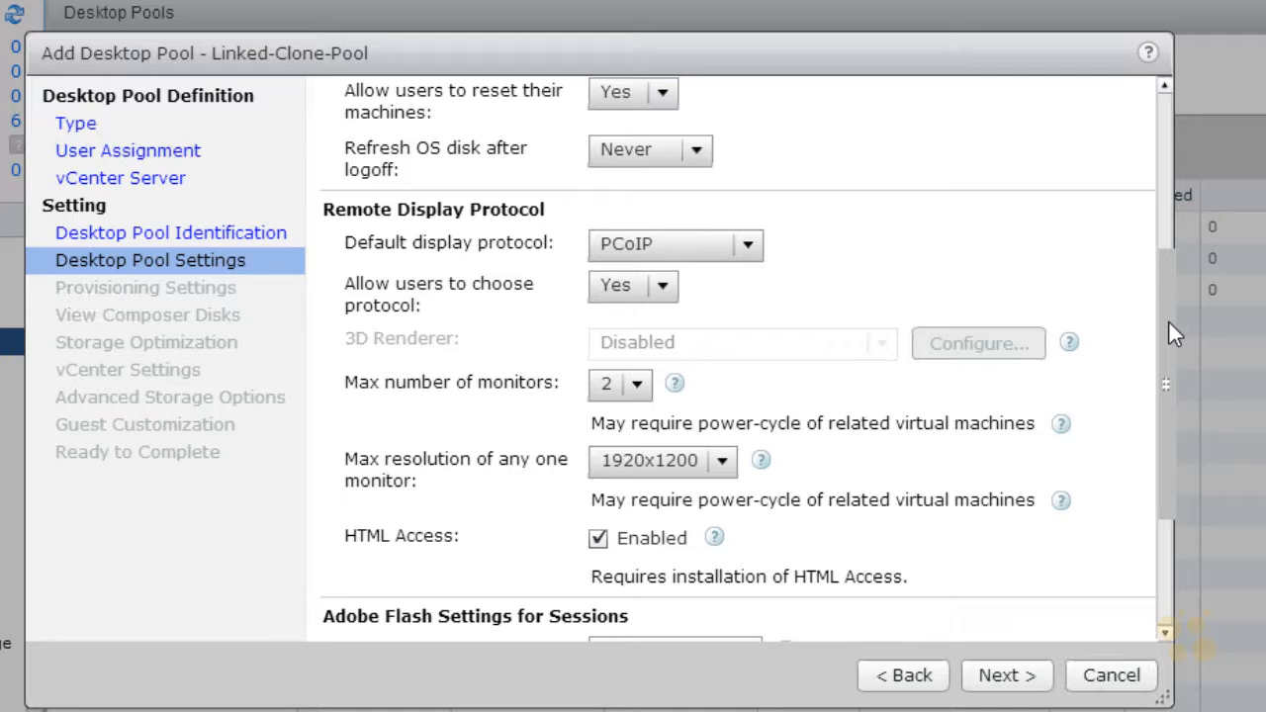
{"action": "scroll", "coordinate": [1168, 334], "scroll_direction": "up", "scroll_amount": 5}
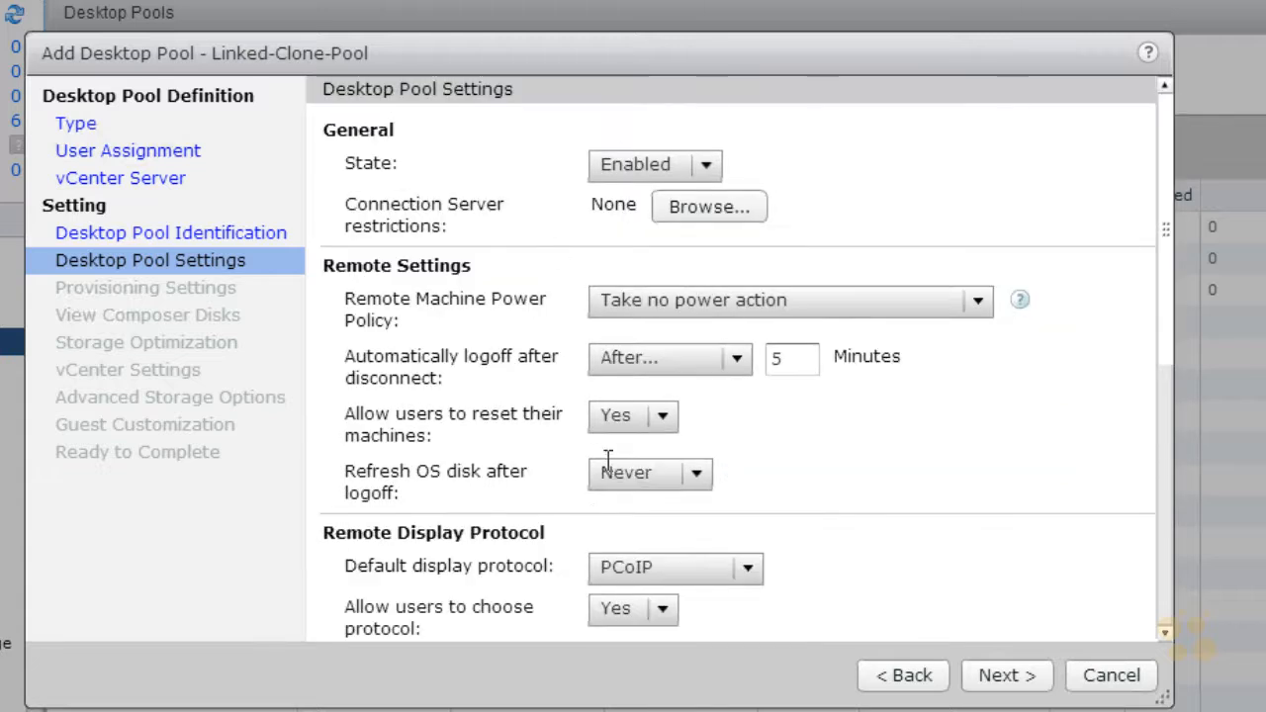
{"action": "left_click", "coordinate": [1004, 675]}
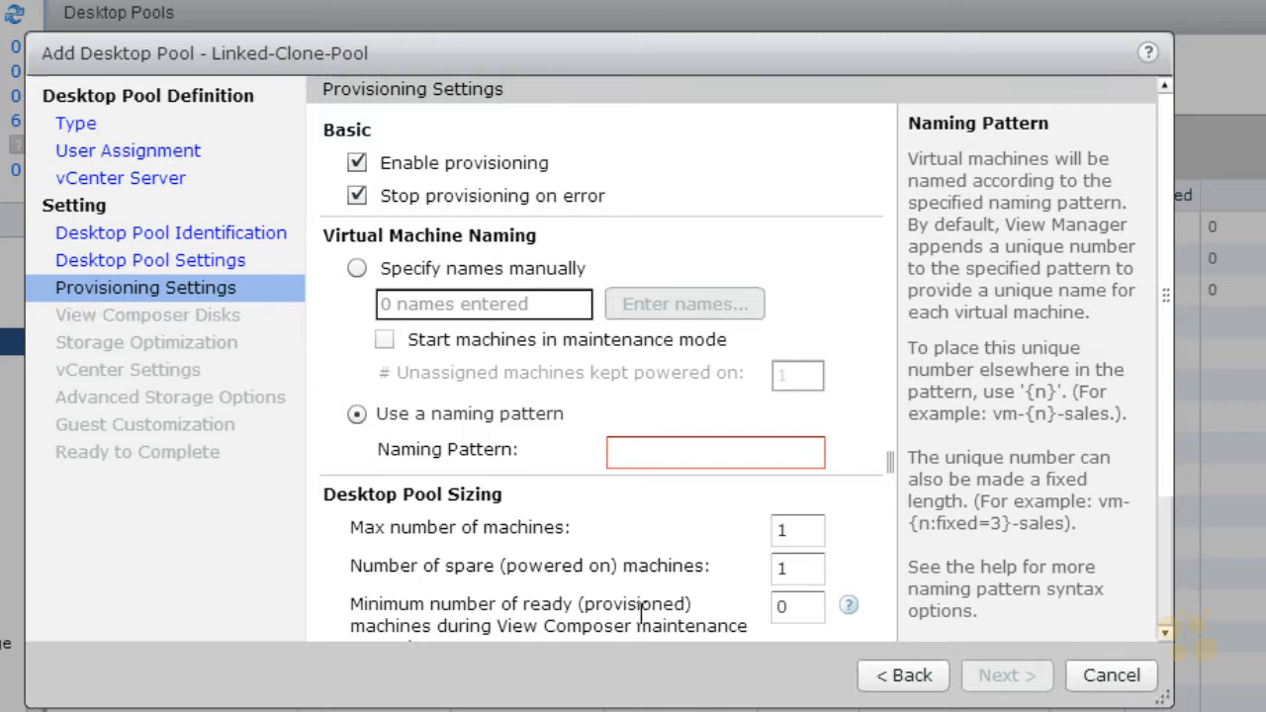
Step: Set the virtual machine naming pattern to linked-vm-{n:fixed=2}
{"action": "left_click", "coordinate": [631, 453]}
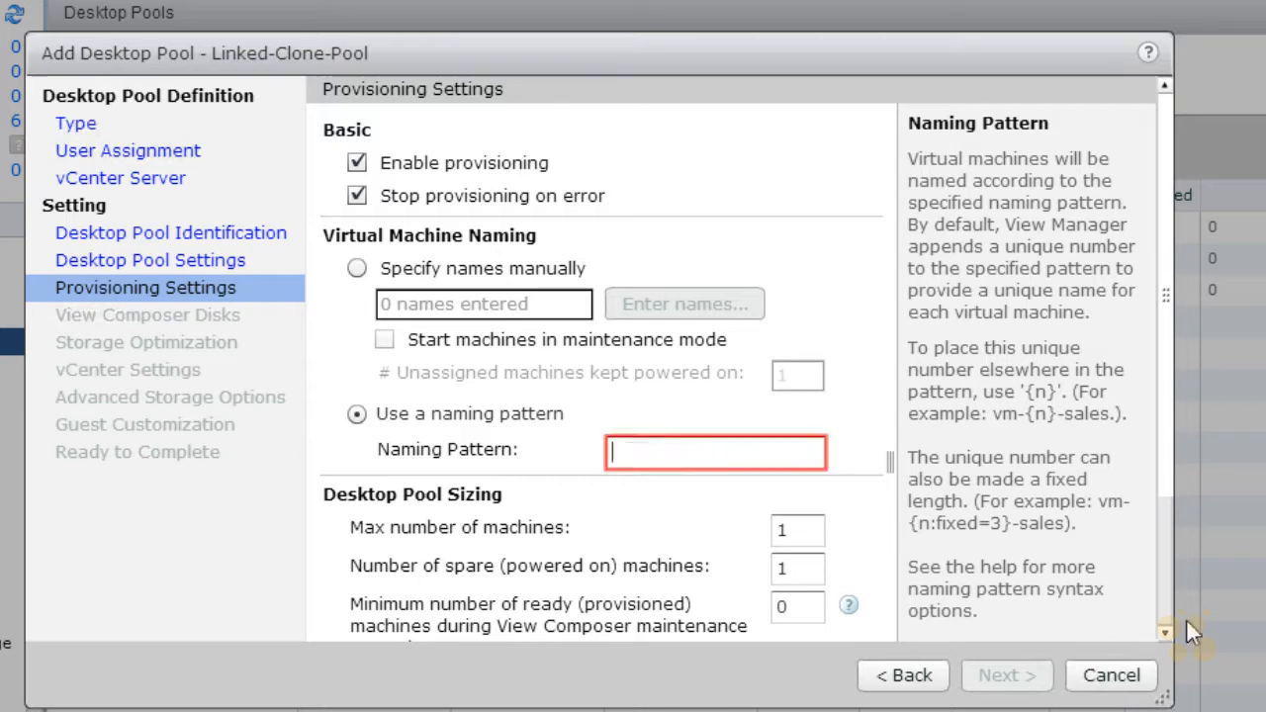
{"action": "type", "text": "linked-"}
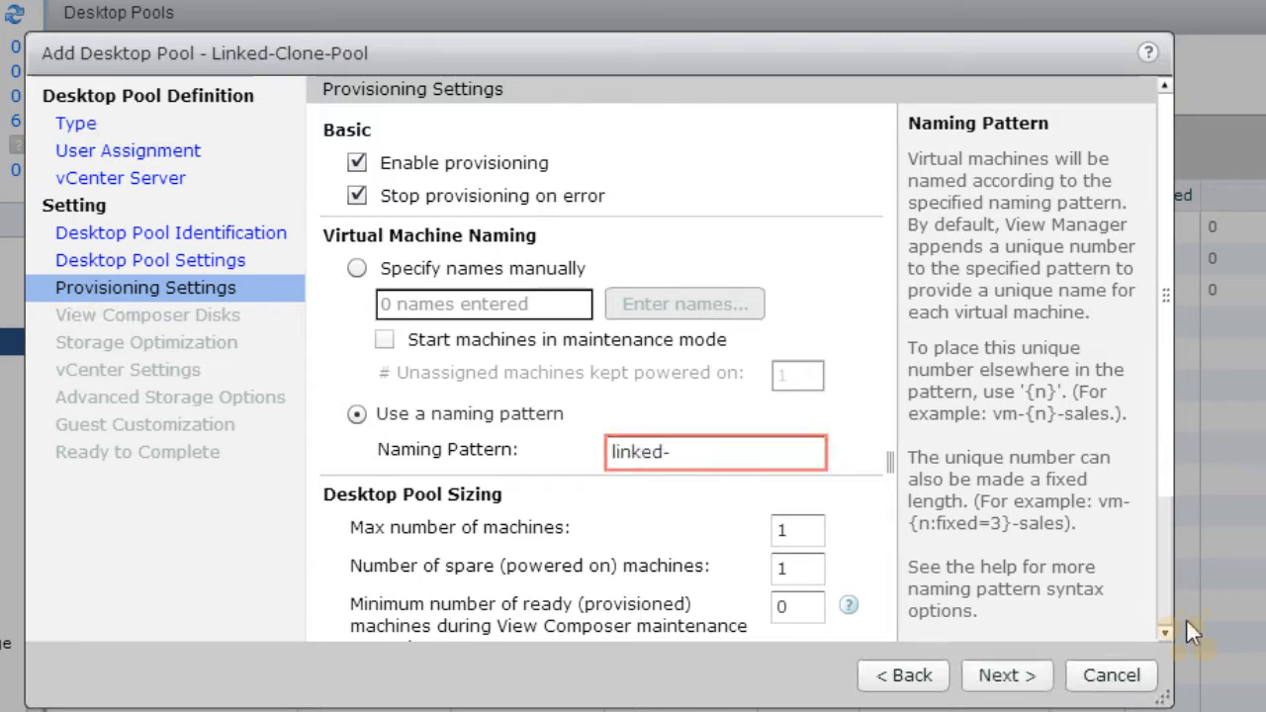
{"action": "type", "text": "vm-"}
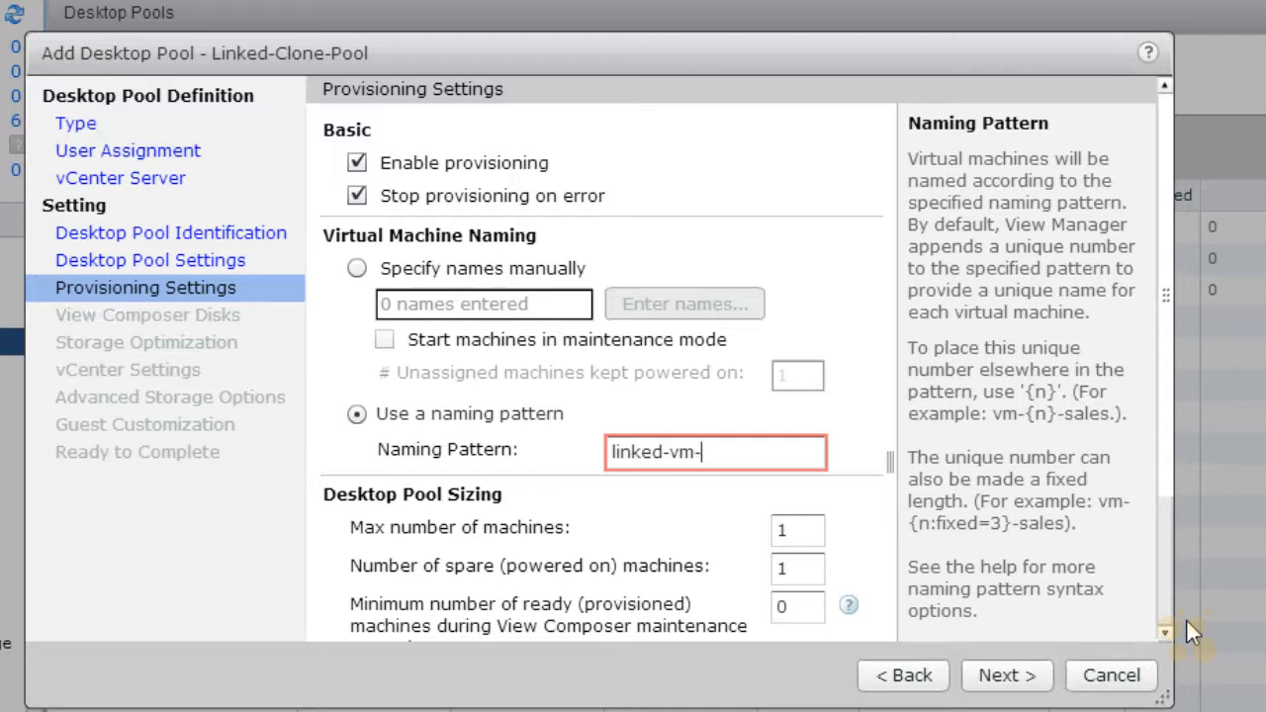
{"action": "type", "text": "{n:fixed"}
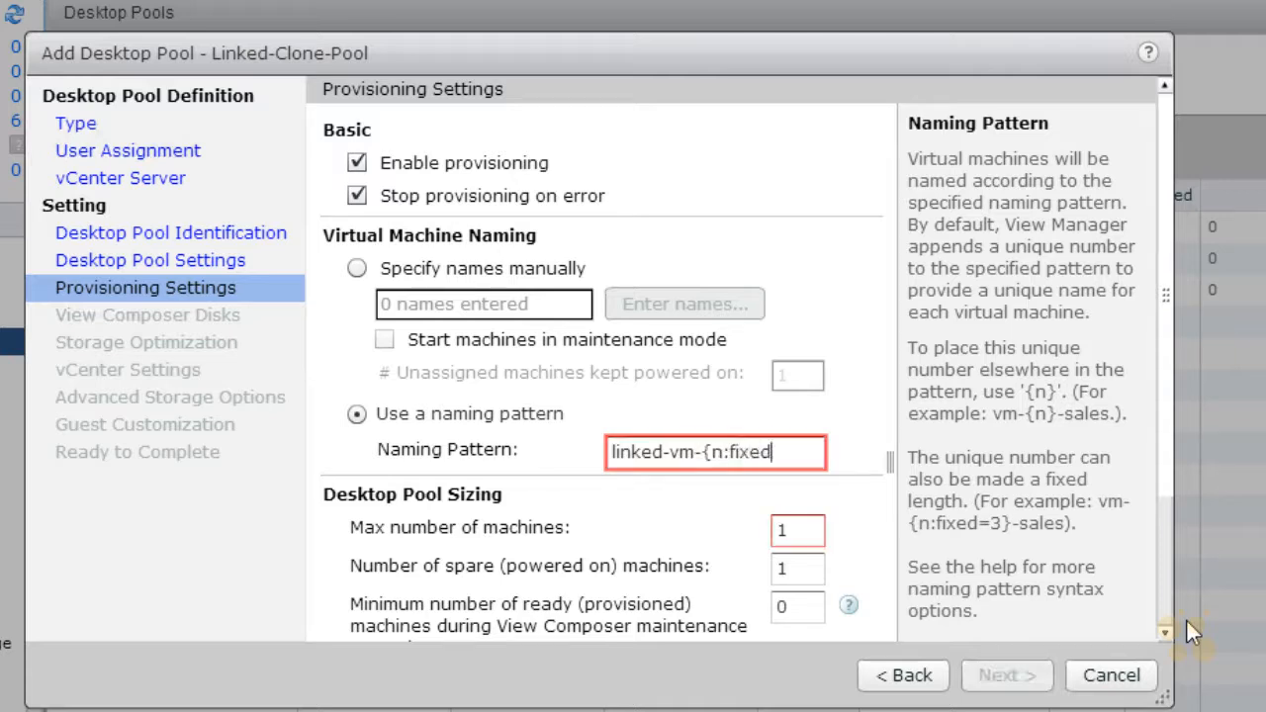
{"action": "type", "text": "=2}"}
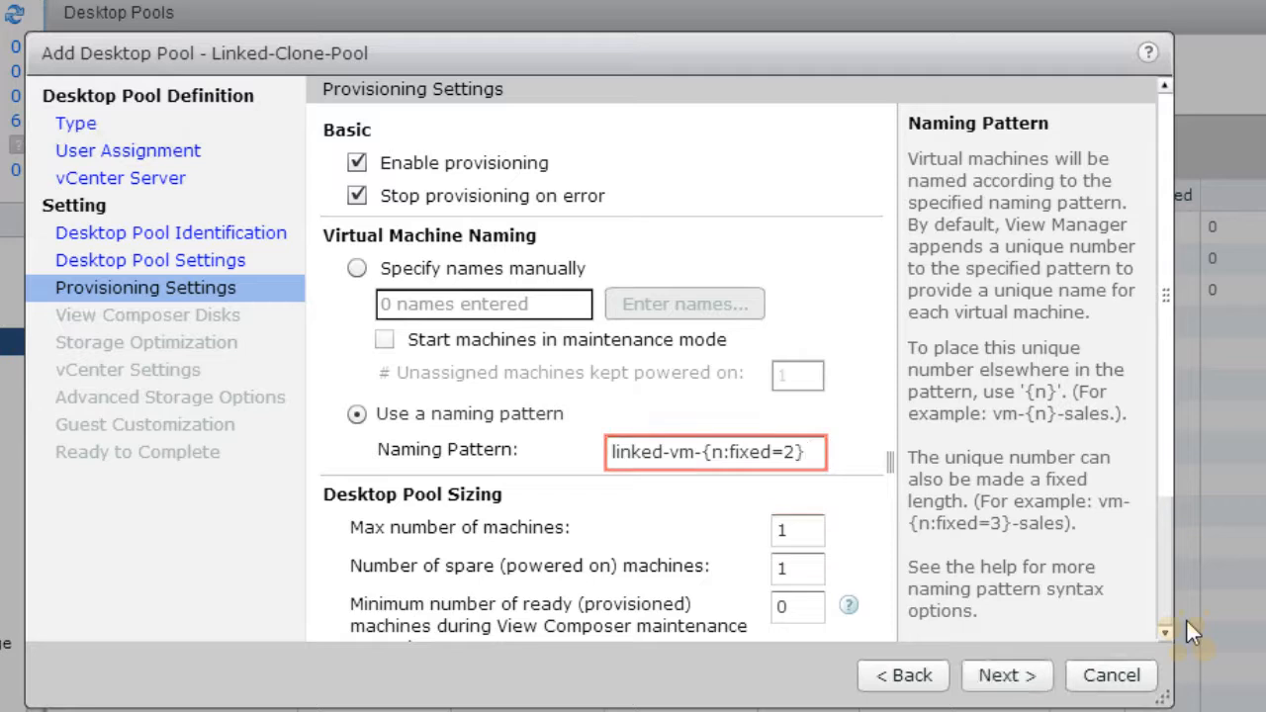
Step: Set the pool's maximum number of machines to 50
{"action": "left_click", "coordinate": [1165, 633]}
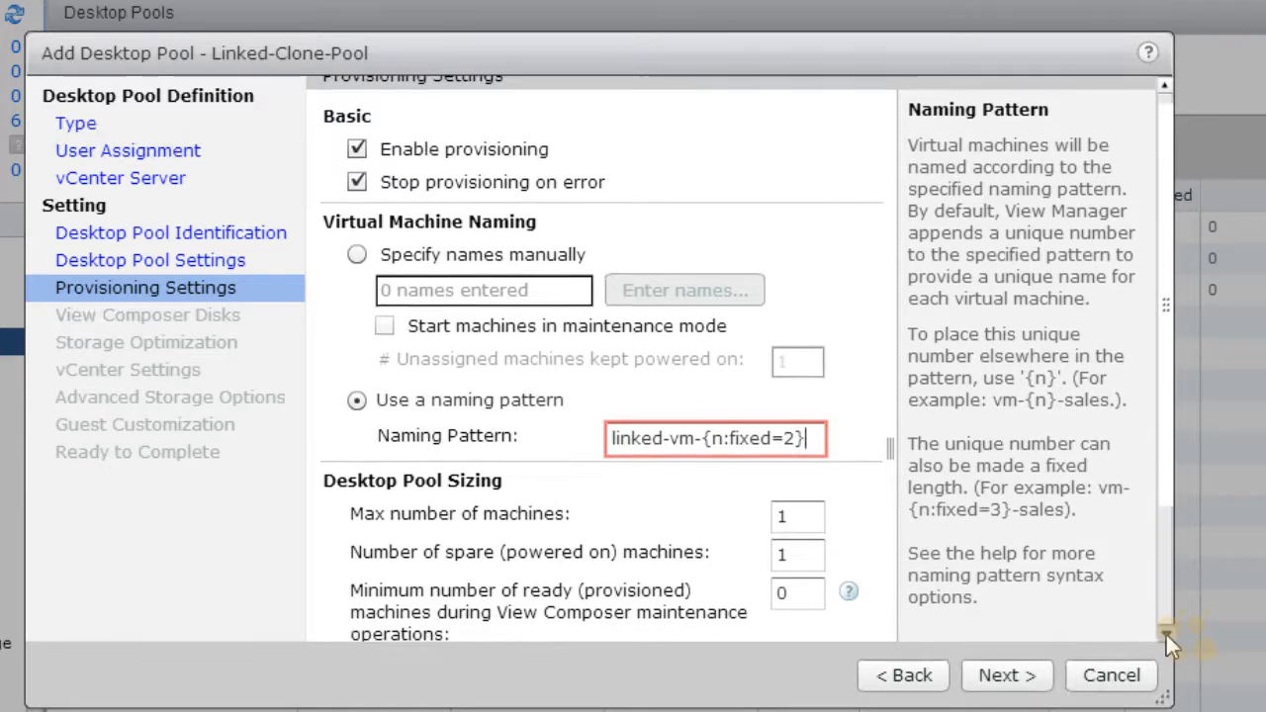
{"action": "left_click", "coordinate": [1166, 632]}
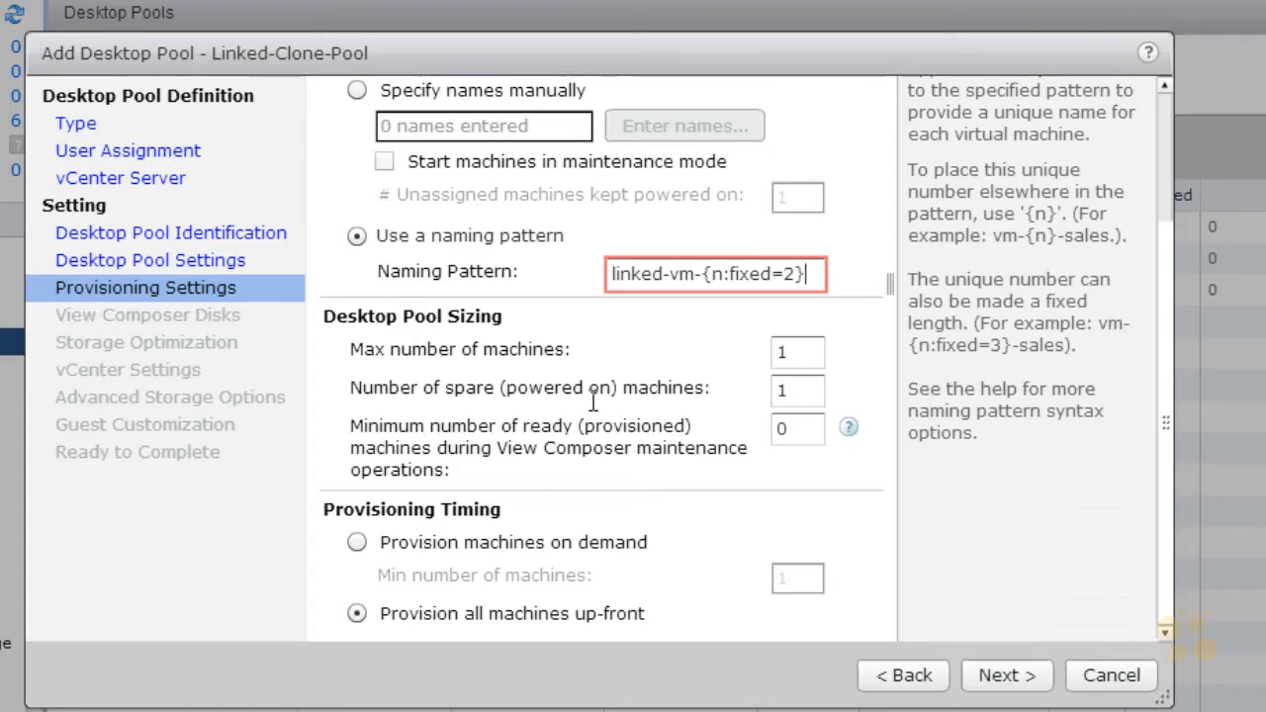
{"action": "left_click", "coordinate": [789, 353]}
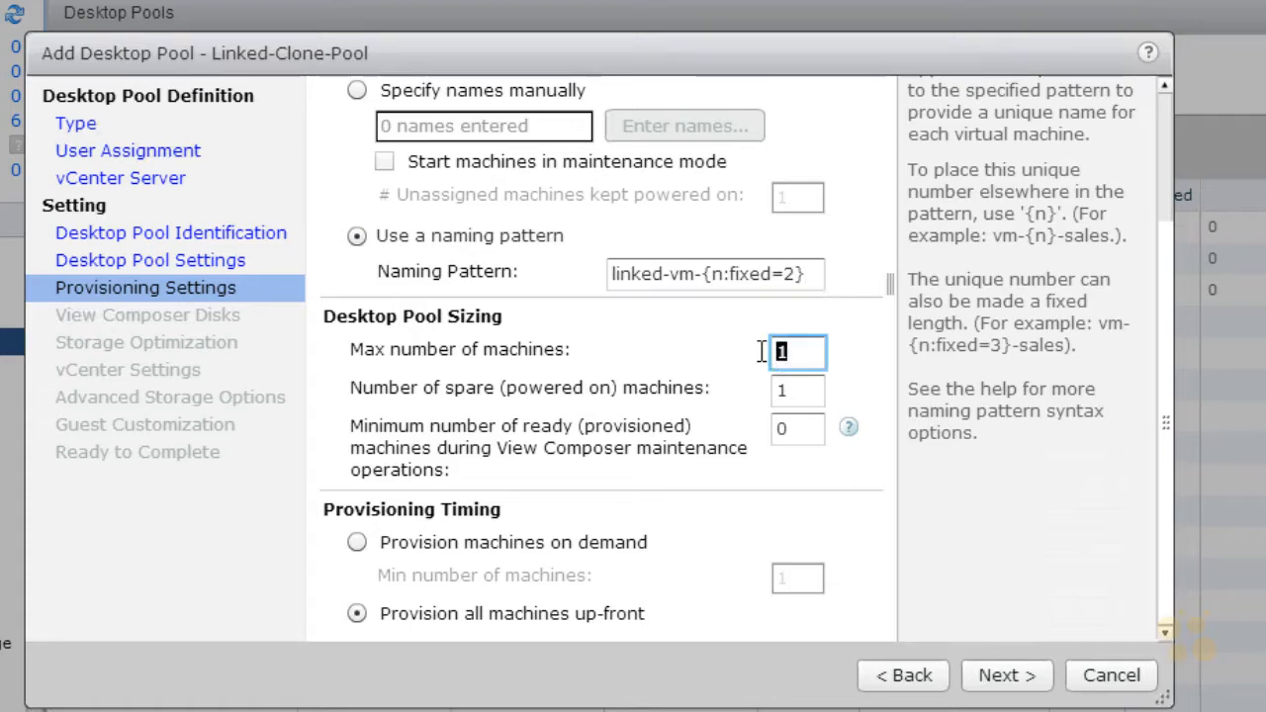
{"action": "type", "text": "50"}
{"action": "left_click", "coordinate": [811, 390]}
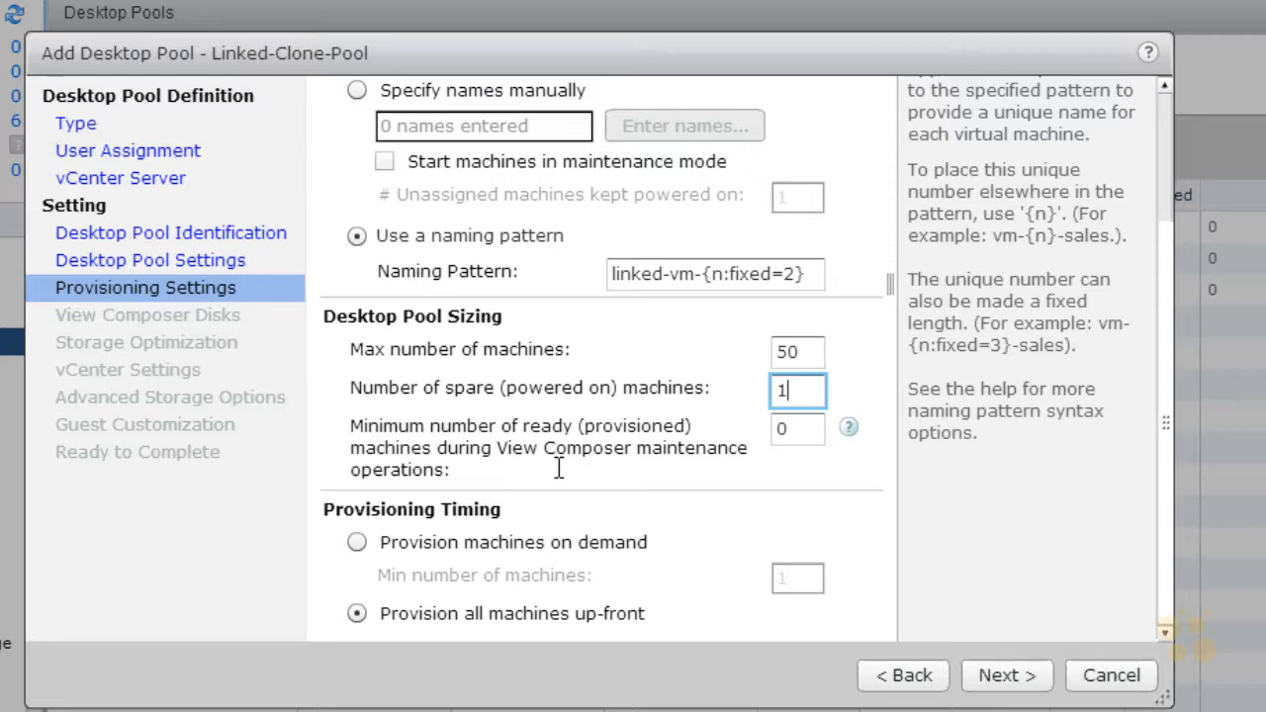
{"action": "double_click", "coordinate": [783, 428]}
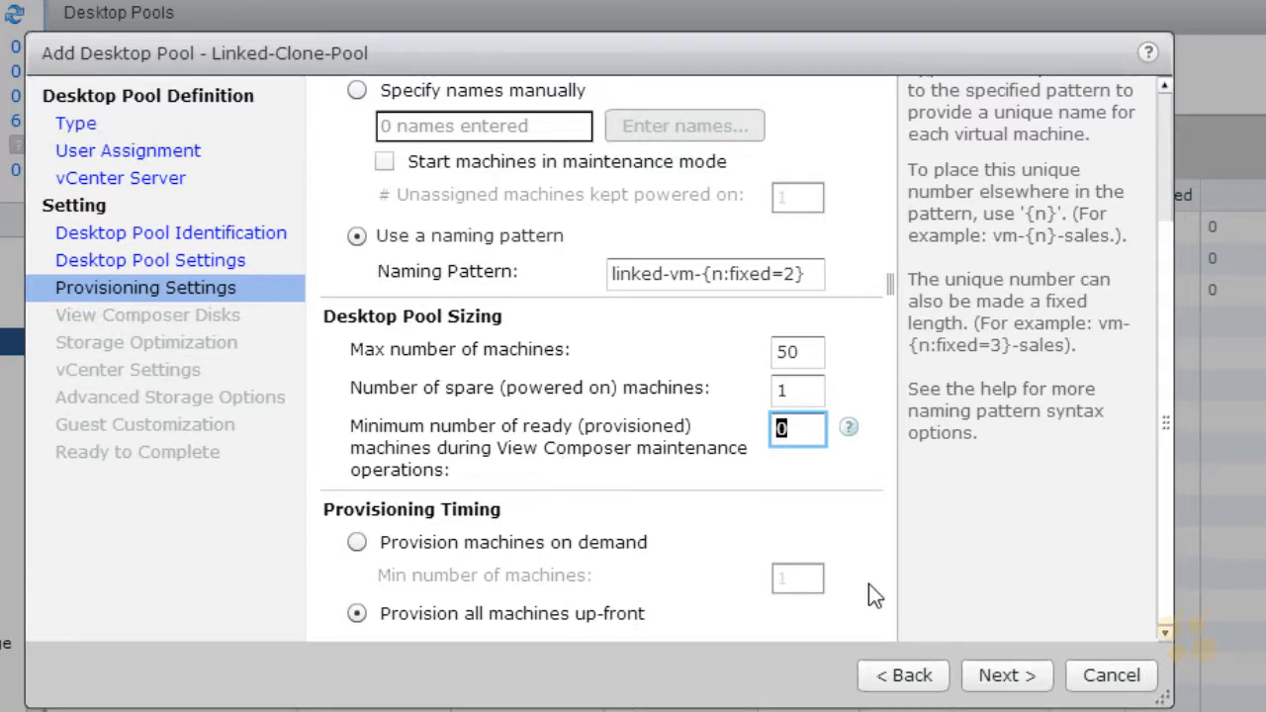
{"action": "type", "text": "2"}
{"action": "double_click", "coordinate": [772, 433]}
{"action": "type", "text": "0"}
Step: Choose to provision machines on demand and proceed to the View Composer disk settings
{"action": "left_click", "coordinate": [358, 614]}
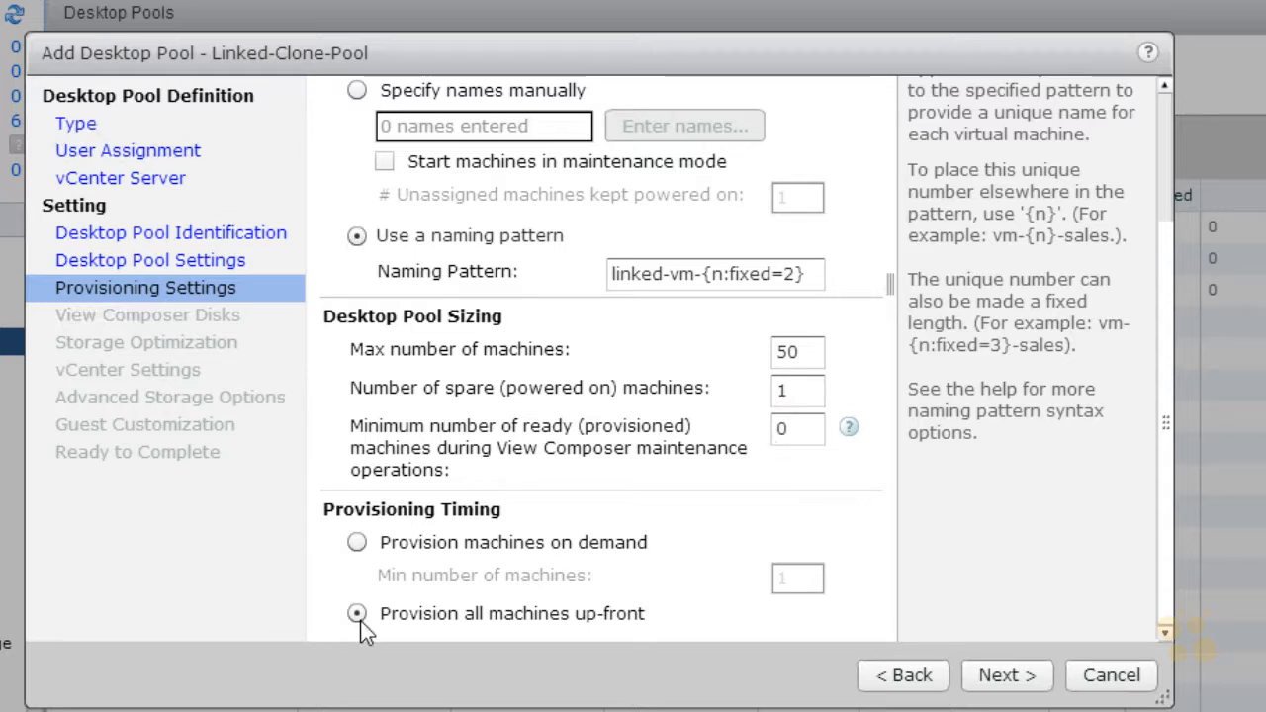
{"action": "left_click", "coordinate": [357, 545]}
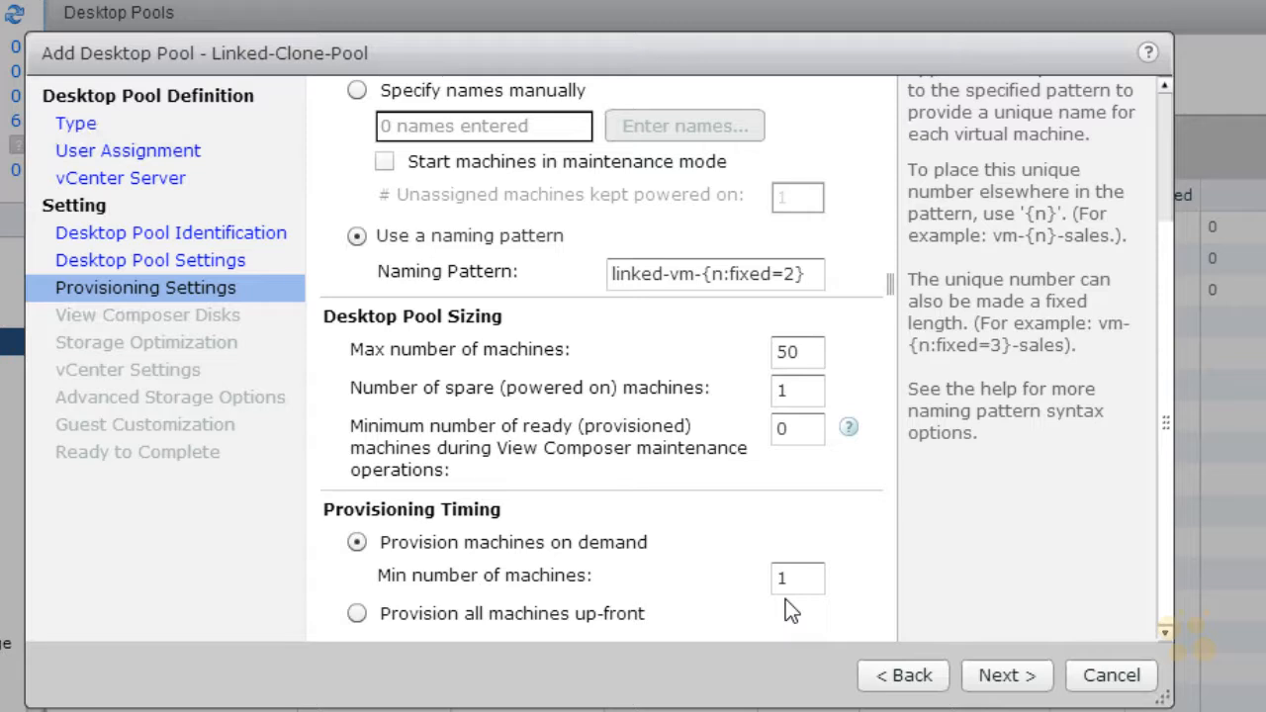
{"action": "left_click", "coordinate": [1002, 679]}
{"action": "mouse_move", "coordinate": [326, 147]}
{"action": "left_mouse_down"}
{"action": "mouse_move", "coordinate": [460, 148]}
{"action": "mouse_move", "coordinate": [358, 151]}
{"action": "left_mouse_up"}
{"action": "left_click_drag", "start_coordinate": [338, 367], "coordinate": [306, 349]}
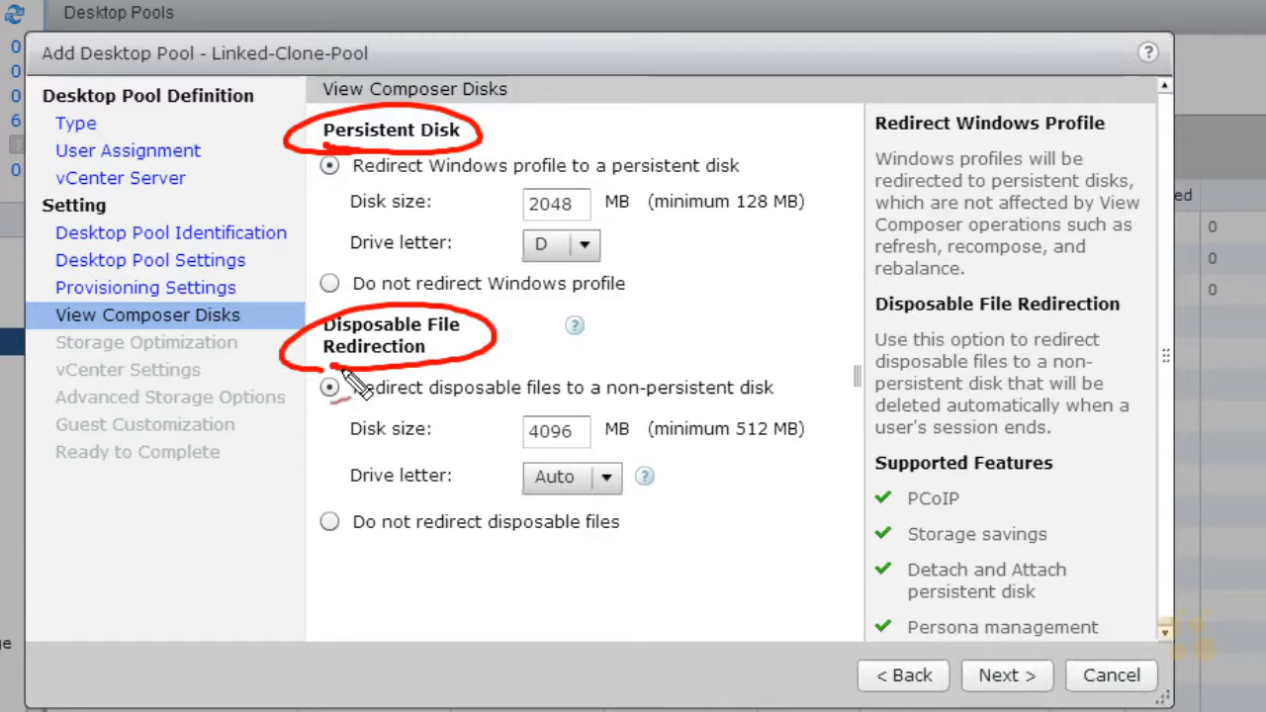
{"action": "left_click_drag", "start_coordinate": [554, 303], "coordinate": [578, 287]}
{"action": "mouse_move", "coordinate": [520, 215]}
{"action": "left_mouse_down"}
{"action": "mouse_move", "coordinate": [595, 203]}
{"action": "mouse_move", "coordinate": [521, 220]}
{"action": "left_mouse_up"}
{"action": "left_click_drag", "start_coordinate": [684, 241], "coordinate": [641, 257]}
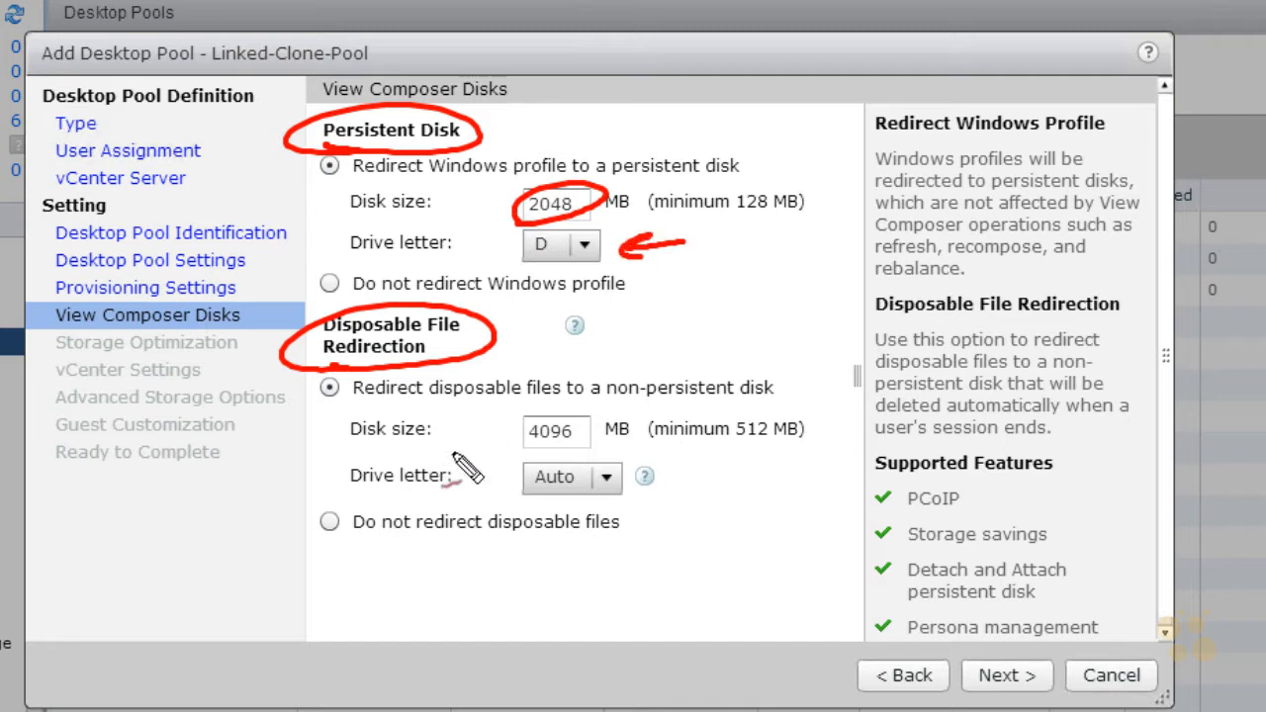
{"action": "key", "text": "Escape"}
Step: Set the persistent disk size for redirected Windows profiles to 1024 MB
{"action": "left_click_drag", "start_coordinate": [581, 210], "coordinate": [523, 213]}
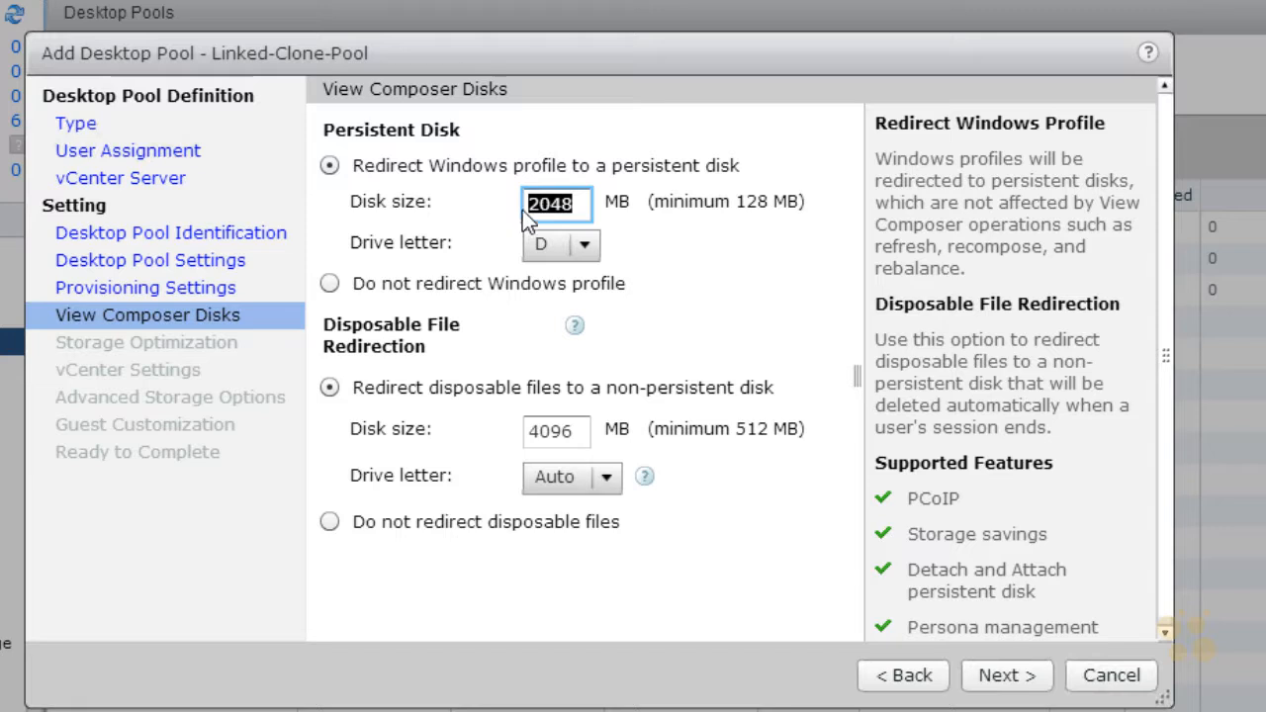
{"action": "type", "text": "1024"}
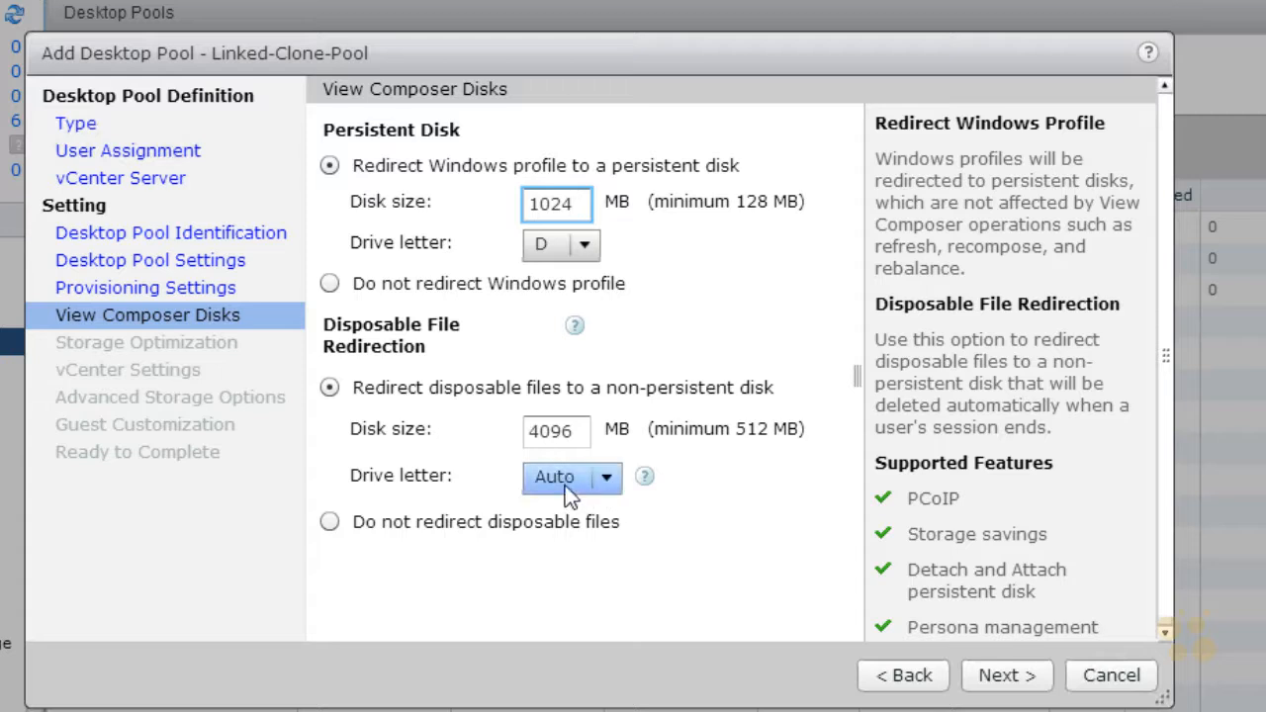
{"action": "key", "text": "ctrl+shift+d"}
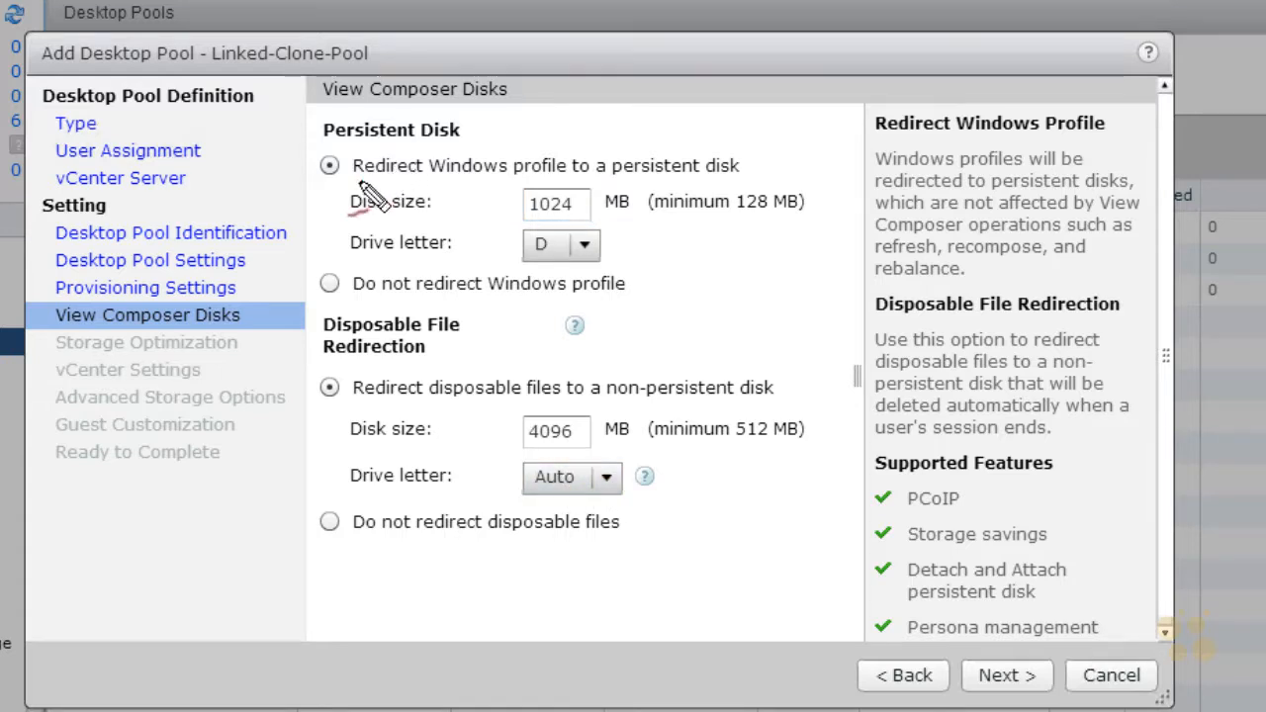
{"action": "mouse_move", "coordinate": [353, 183]}
{"action": "left_mouse_down"}
{"action": "mouse_move", "coordinate": [452, 197]}
{"action": "mouse_move", "coordinate": [769, 180]}
{"action": "mouse_move", "coordinate": [506, 140]}
{"action": "mouse_move", "coordinate": [358, 188]}
{"action": "left_mouse_up"}
{"action": "left_click_drag", "start_coordinate": [650, 105], "coordinate": [653, 135]}
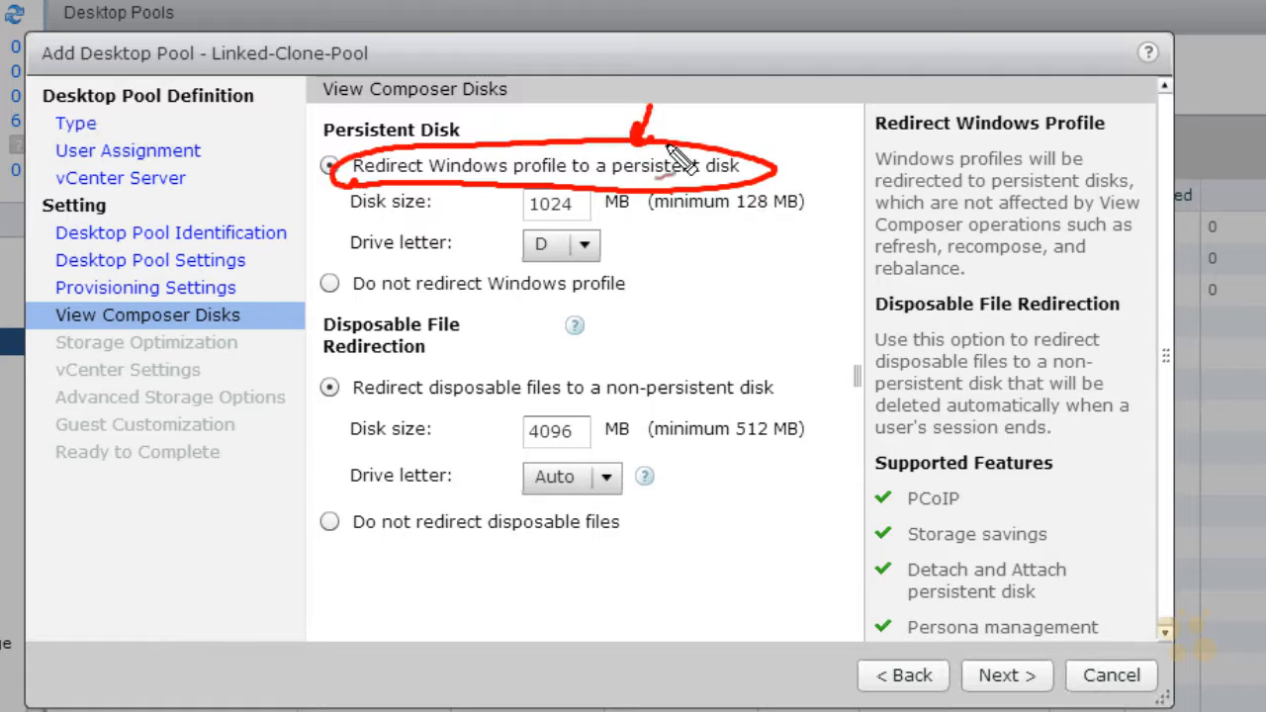
{"action": "left_click_drag", "start_coordinate": [797, 117], "coordinate": [759, 158]}
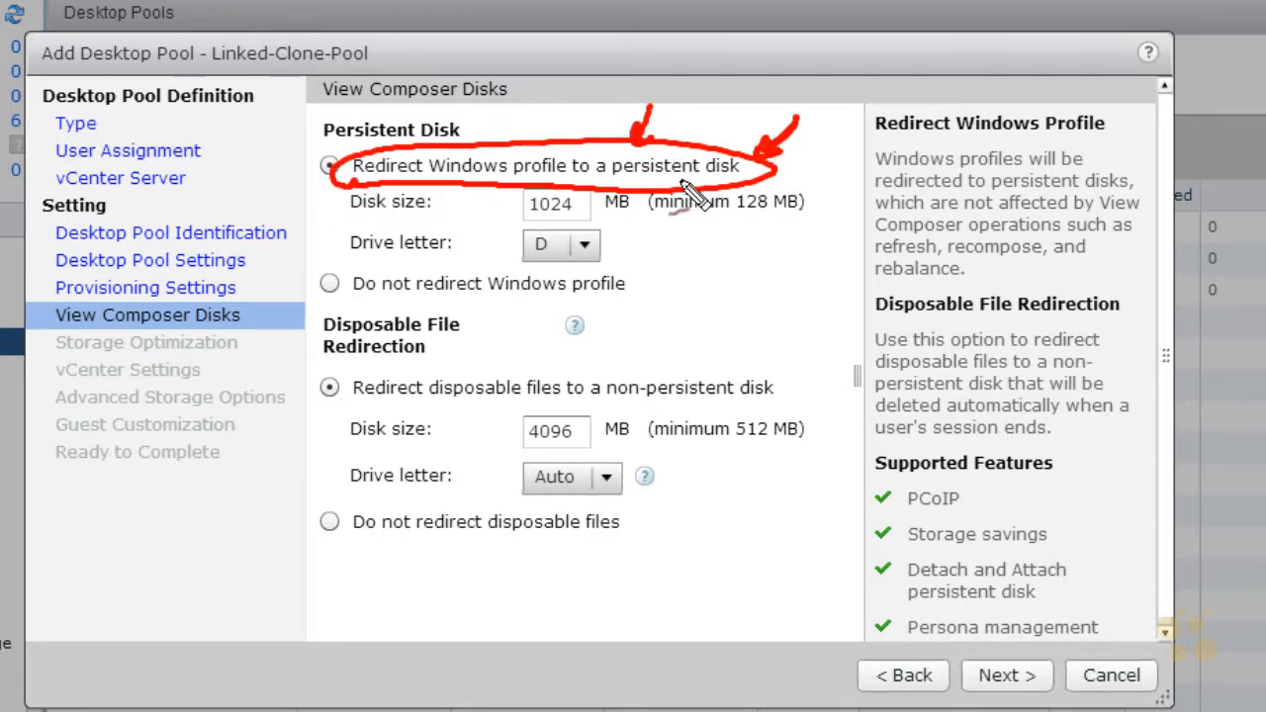
{"action": "mouse_move", "coordinate": [359, 156]}
{"action": "left_mouse_down"}
{"action": "mouse_move", "coordinate": [503, 133]}
{"action": "mouse_move", "coordinate": [344, 151]}
{"action": "left_mouse_up"}
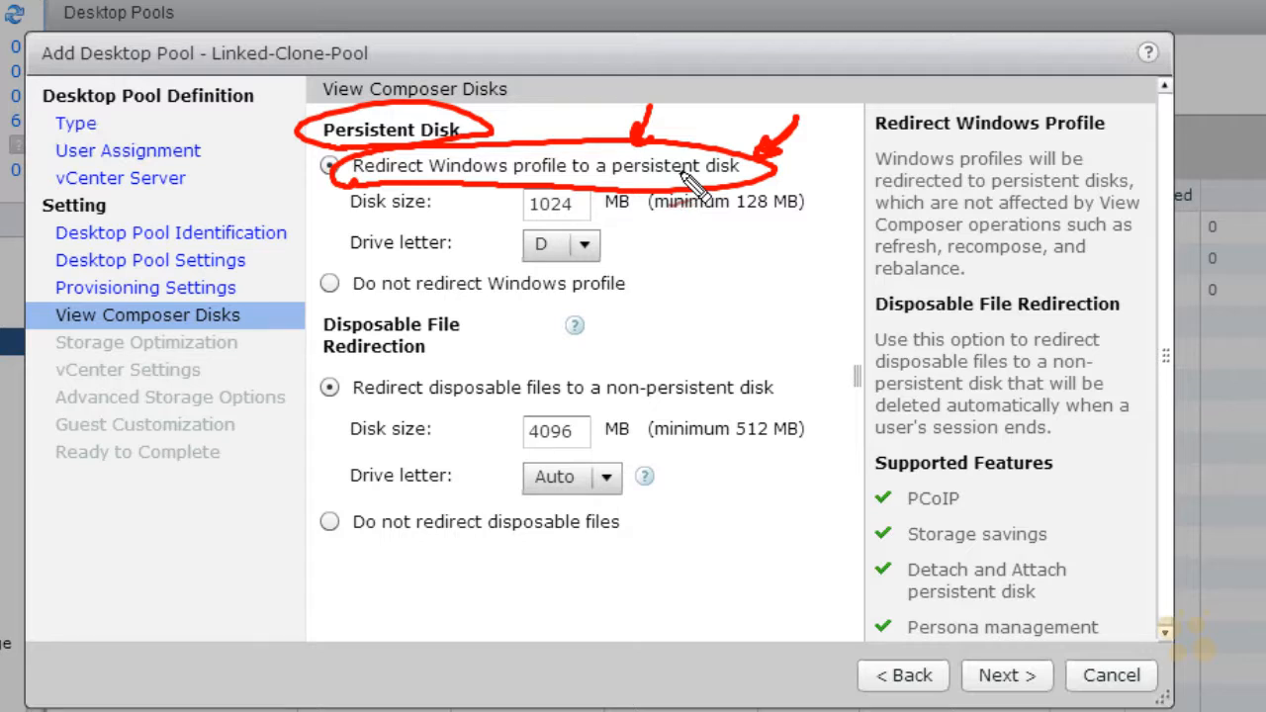
Step: Accept the View Composer disk settings and proceed to storage optimization
{"action": "left_click", "coordinate": [1003, 682]}
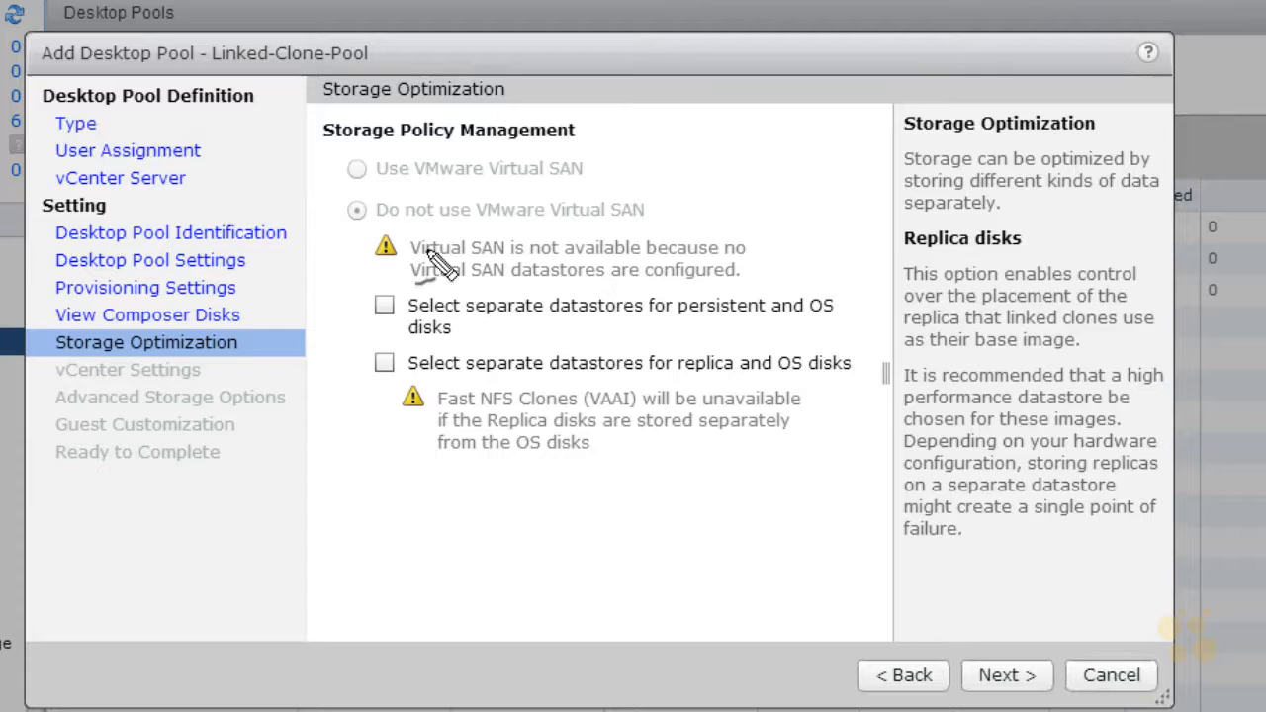
{"action": "mouse_move", "coordinate": [411, 235]}
{"action": "left_mouse_down"}
{"action": "mouse_move", "coordinate": [727, 198]}
{"action": "mouse_move", "coordinate": [467, 226]}
{"action": "left_mouse_up"}
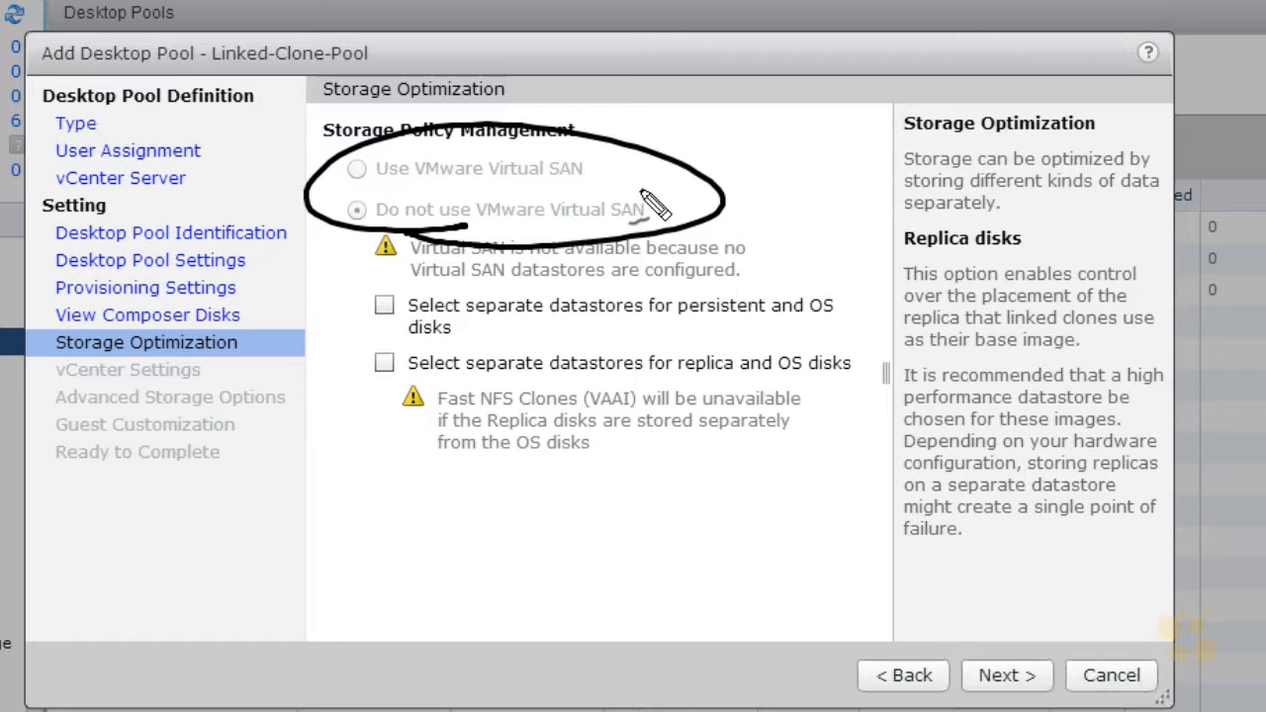
{"action": "mouse_move", "coordinate": [326, 358]}
{"action": "left_mouse_down"}
{"action": "mouse_move", "coordinate": [358, 355]}
{"action": "mouse_move", "coordinate": [368, 317]}
{"action": "left_mouse_up"}
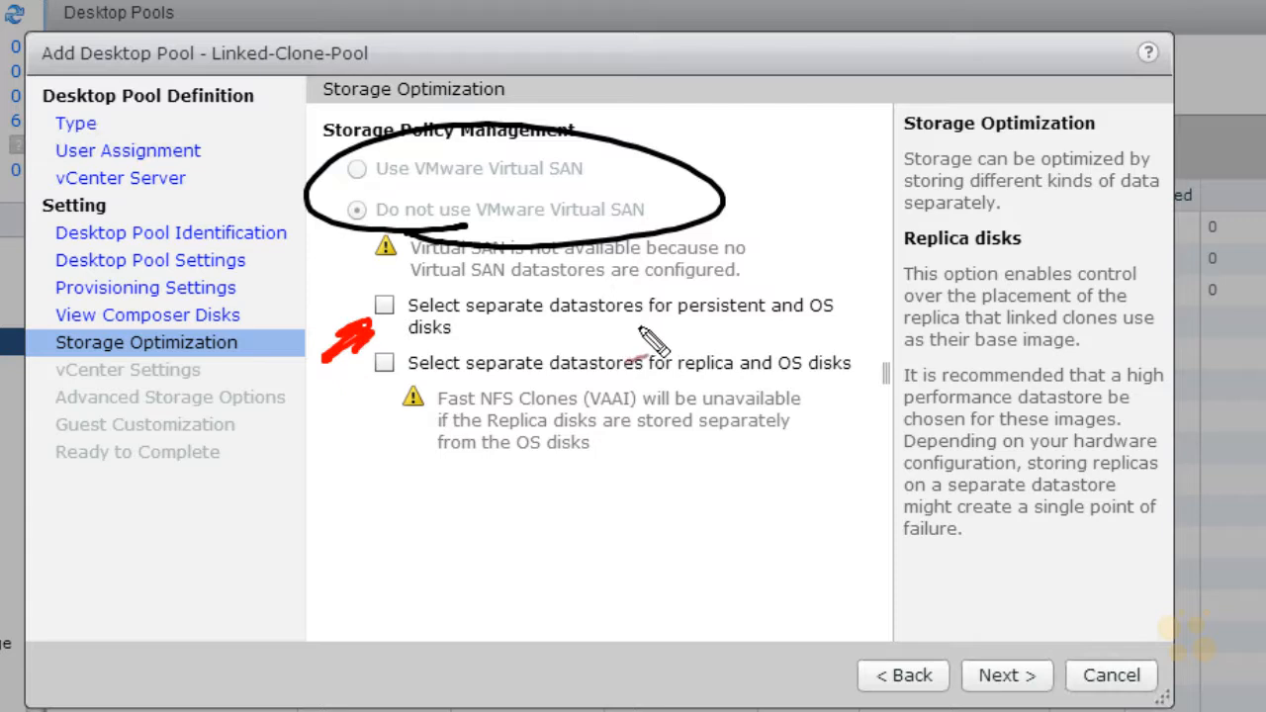
{"action": "left_click_drag", "start_coordinate": [681, 321], "coordinate": [843, 317]}
{"action": "left_click_drag", "start_coordinate": [409, 342], "coordinate": [440, 338]}
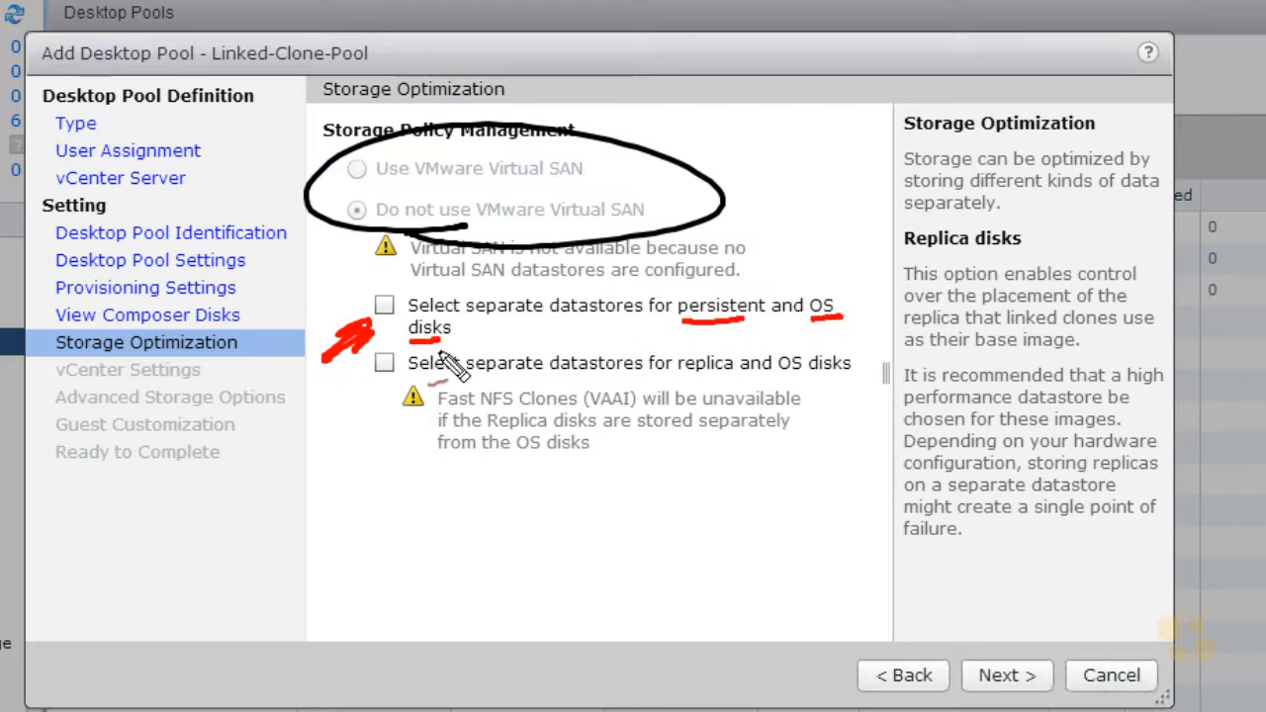
{"action": "mouse_move", "coordinate": [841, 319]}
{"action": "left_mouse_down"}
{"action": "mouse_move", "coordinate": [829, 300]}
{"action": "mouse_move", "coordinate": [843, 308]}
{"action": "left_mouse_up"}
{"action": "mouse_move", "coordinate": [442, 320]}
{"action": "left_mouse_down"}
{"action": "mouse_move", "coordinate": [418, 351]}
{"action": "mouse_move", "coordinate": [445, 336]}
{"action": "left_mouse_up"}
{"action": "left_click_drag", "start_coordinate": [368, 395], "coordinate": [330, 426]}
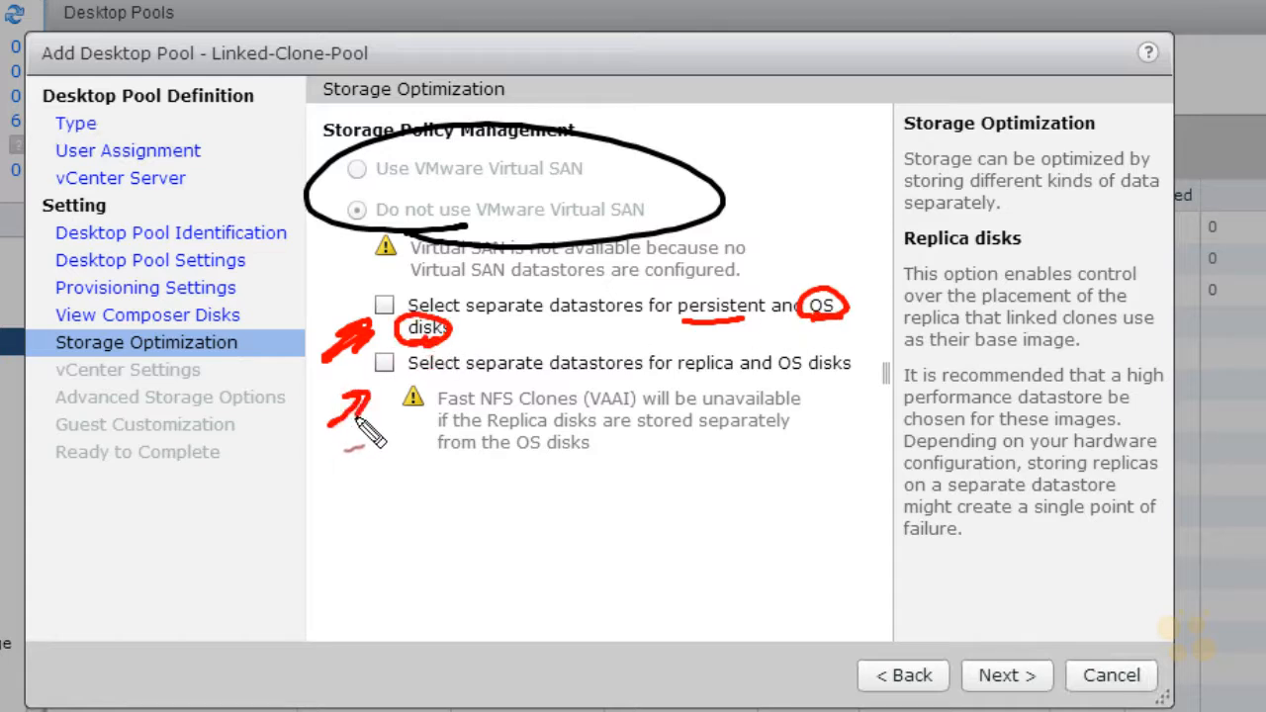
{"action": "left_click_drag", "start_coordinate": [466, 378], "coordinate": [529, 375]}
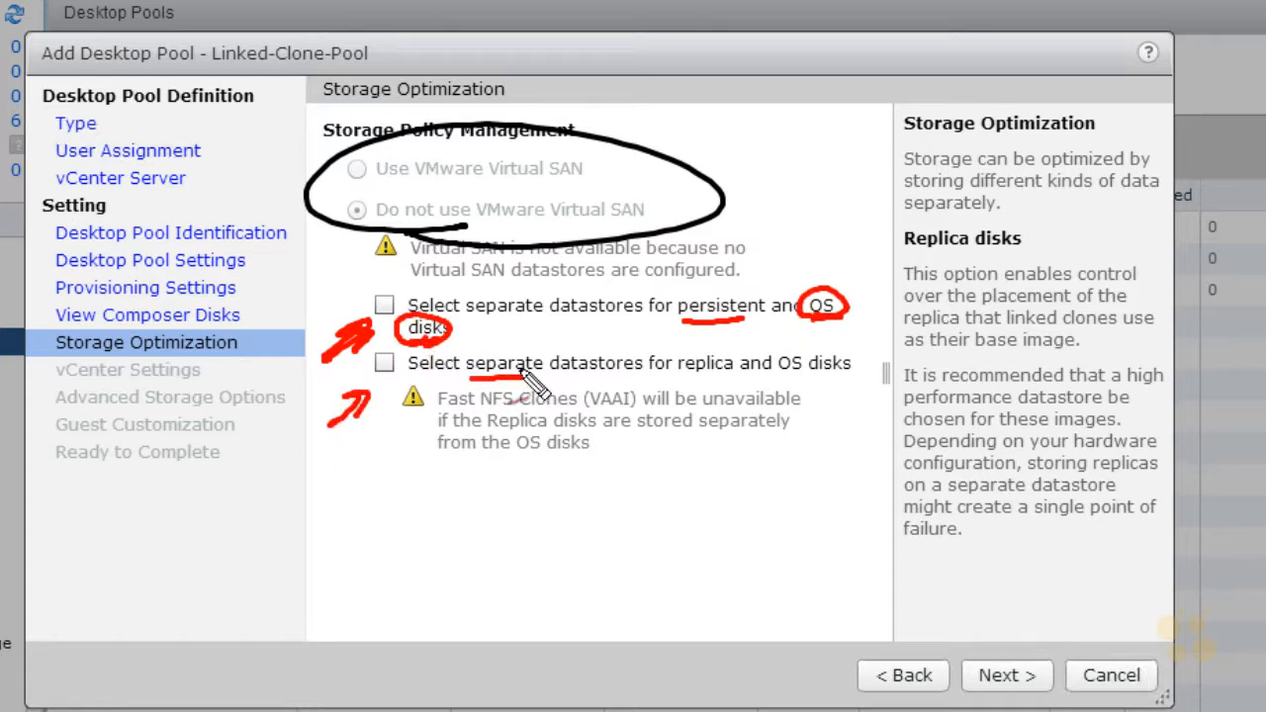
{"action": "mouse_move", "coordinate": [805, 373]}
{"action": "left_mouse_down"}
{"action": "mouse_move", "coordinate": [854, 362]}
{"action": "mouse_move", "coordinate": [814, 382]}
{"action": "mouse_move", "coordinate": [826, 376]}
{"action": "left_mouse_up"}
{"action": "mouse_move", "coordinate": [705, 374]}
{"action": "left_mouse_down"}
{"action": "mouse_move", "coordinate": [679, 366]}
{"action": "mouse_move", "coordinate": [706, 382]}
{"action": "left_mouse_up"}
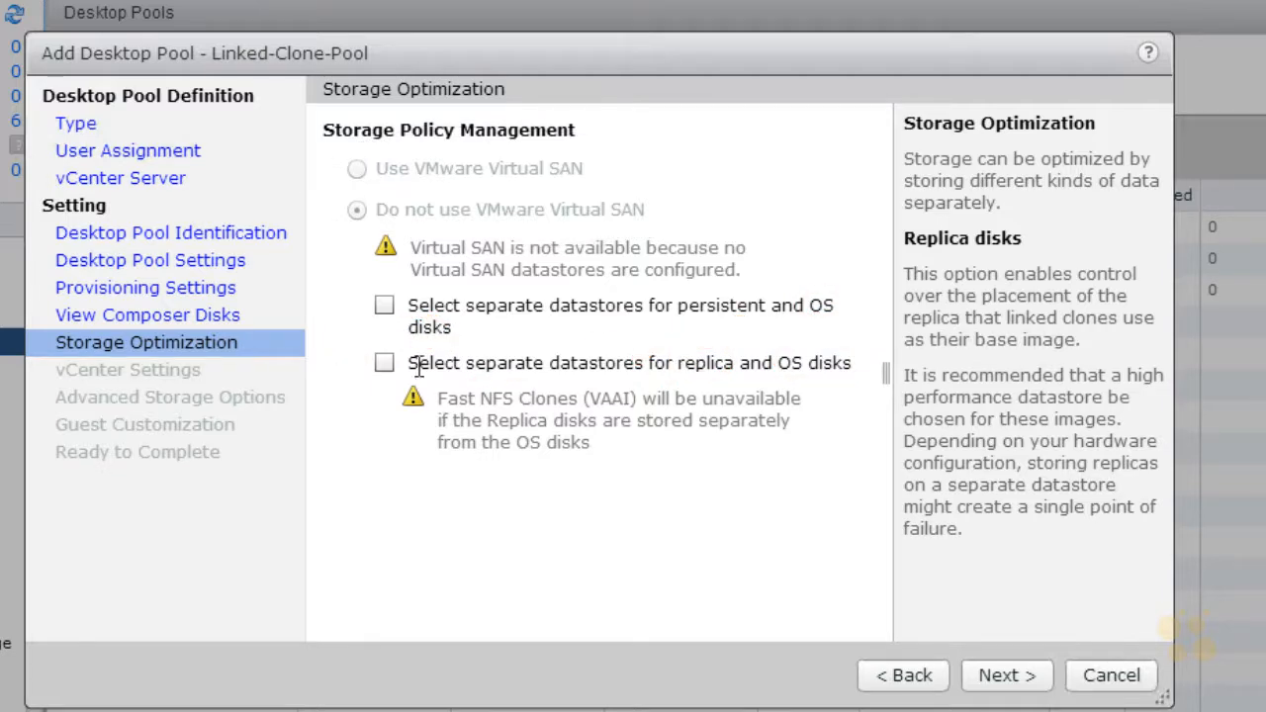
Step: Keep the storage optimization defaults and select Parent-VM3 as the pool's parent VM, with all parent VMs listed
{"action": "left_click", "coordinate": [1000, 678]}
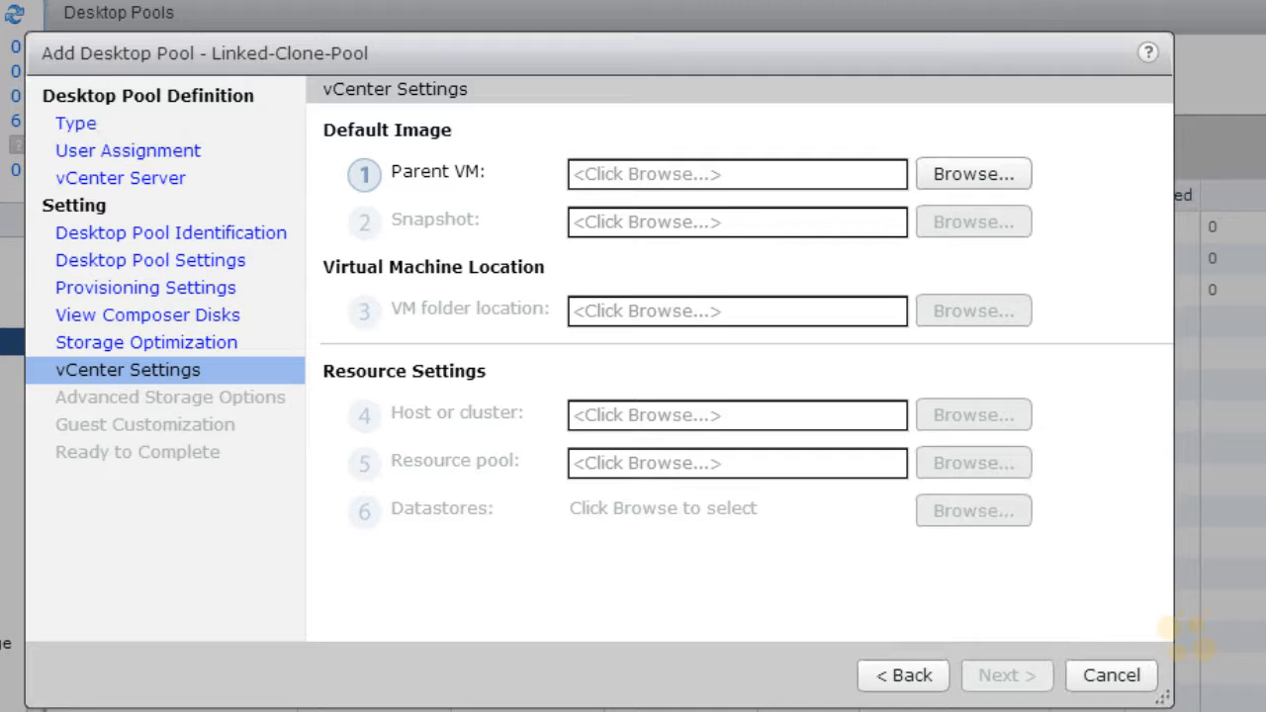
{"action": "left_click", "coordinate": [969, 173]}
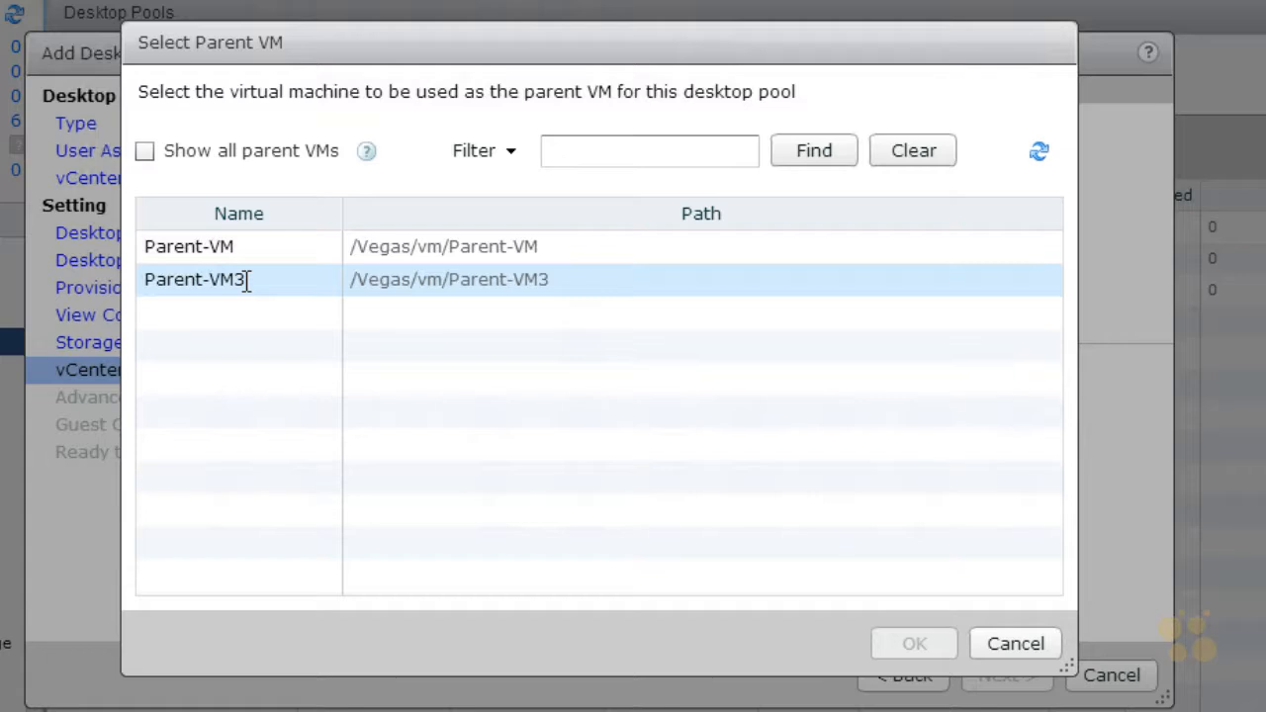
{"action": "left_click", "coordinate": [145, 151]}
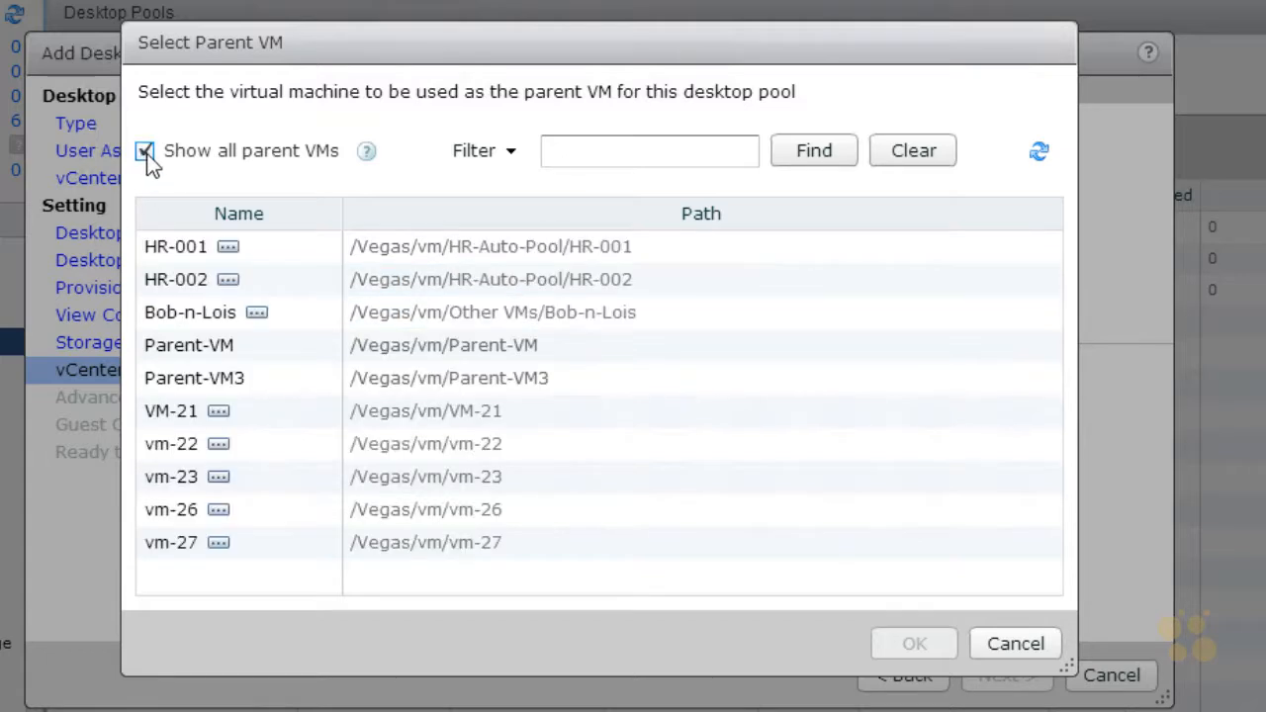
{"action": "left_click", "coordinate": [233, 380]}
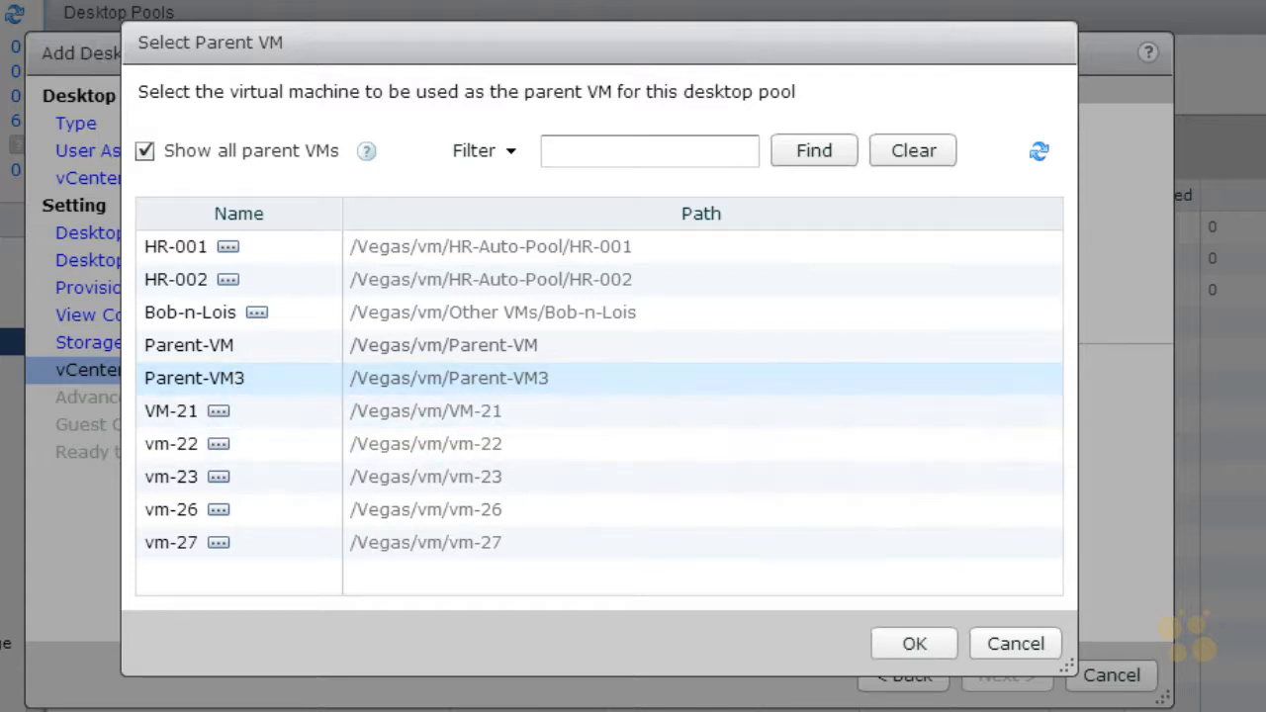
{"action": "left_click", "coordinate": [920, 643]}
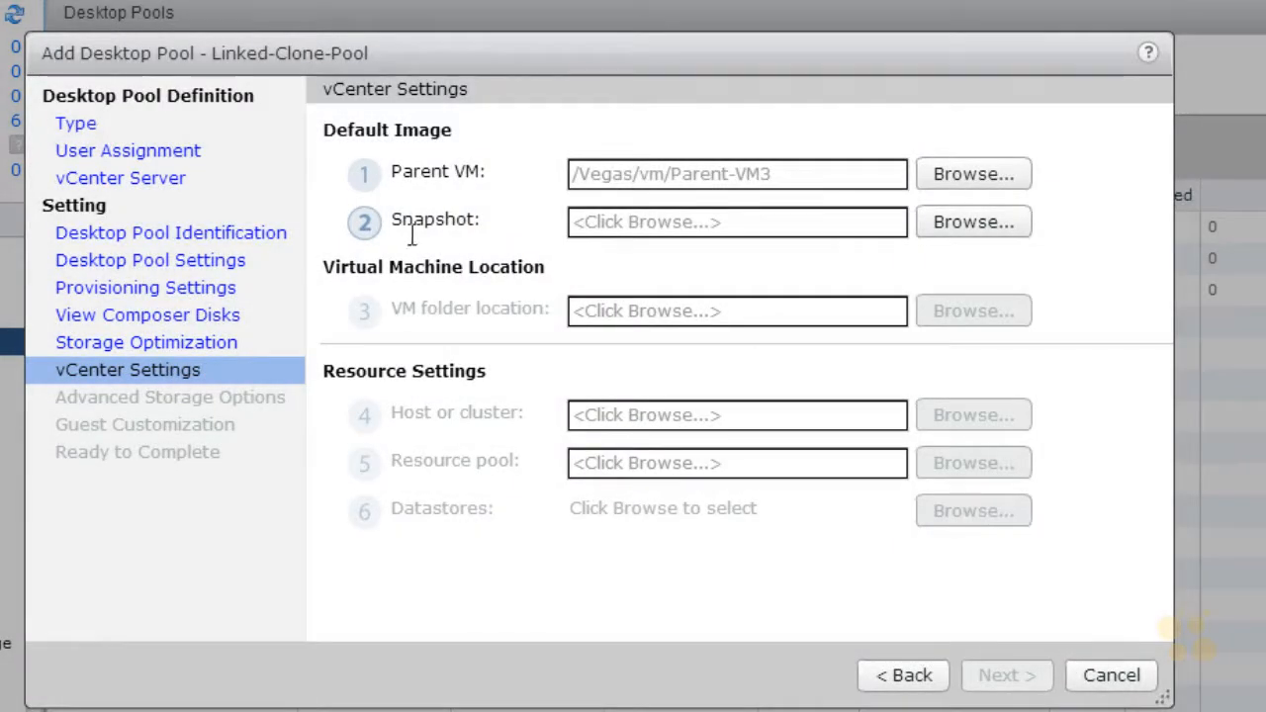
Step: Select Snapshot 1 of the parent VM as the pool's default image
{"action": "left_click", "coordinate": [979, 224]}
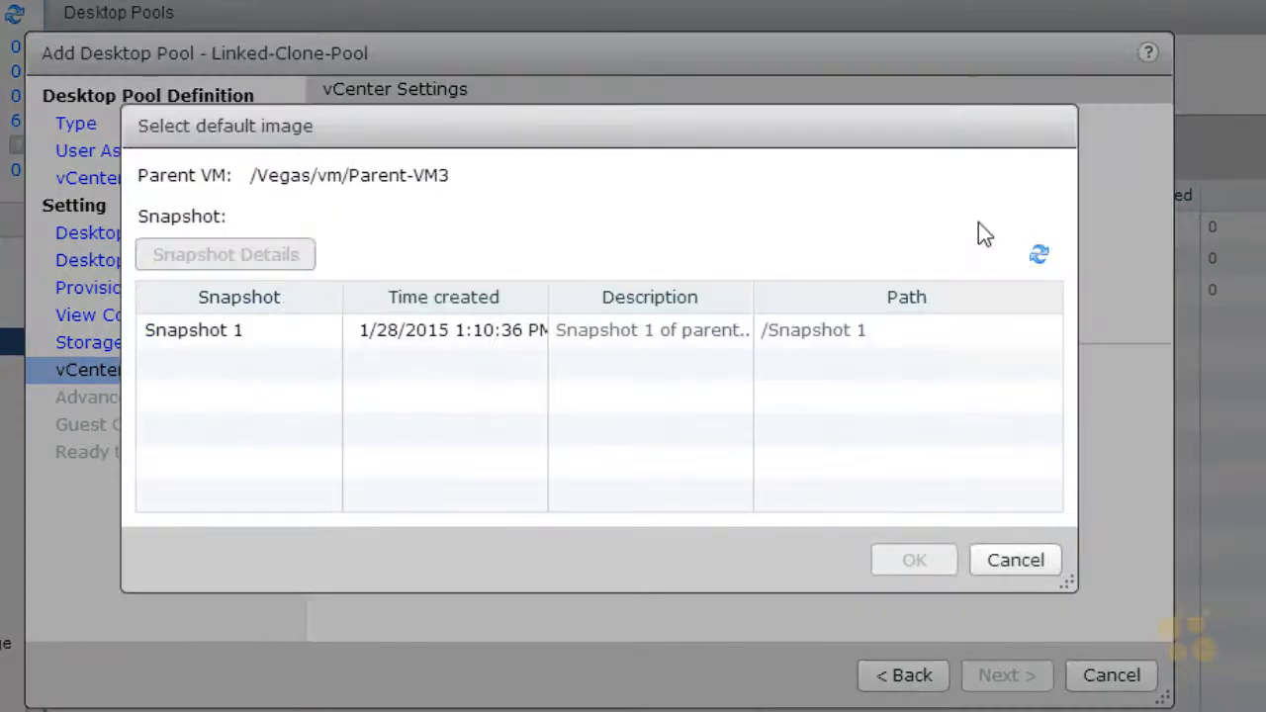
{"action": "left_click", "coordinate": [495, 336]}
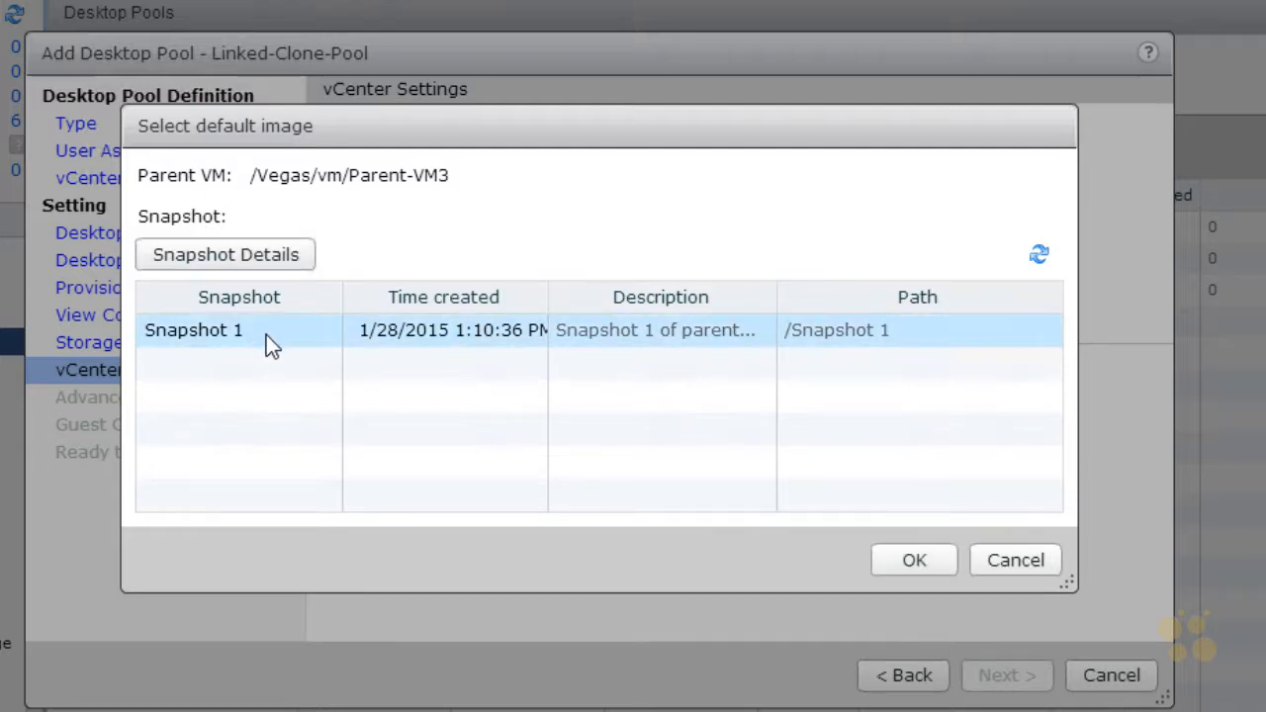
{"action": "left_click", "coordinate": [915, 561]}
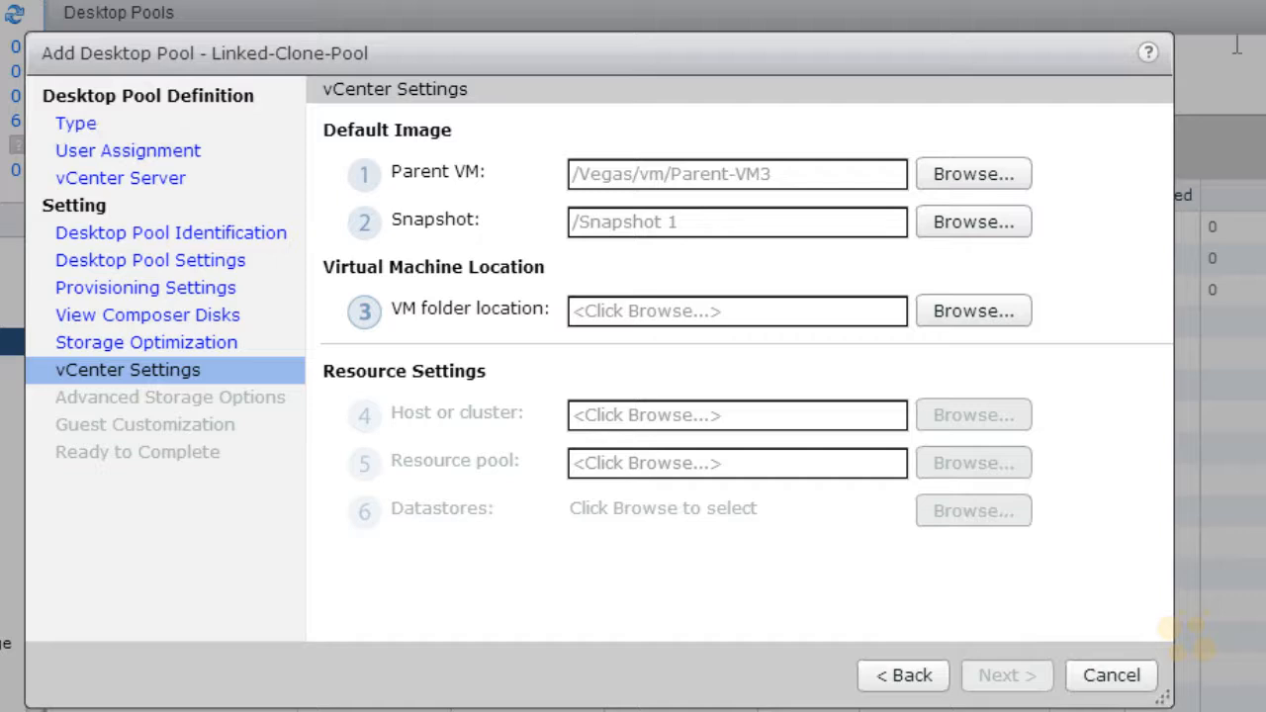
Step: Set the VM folder location to the Vegas datacenter
{"action": "left_click", "coordinate": [1003, 309]}
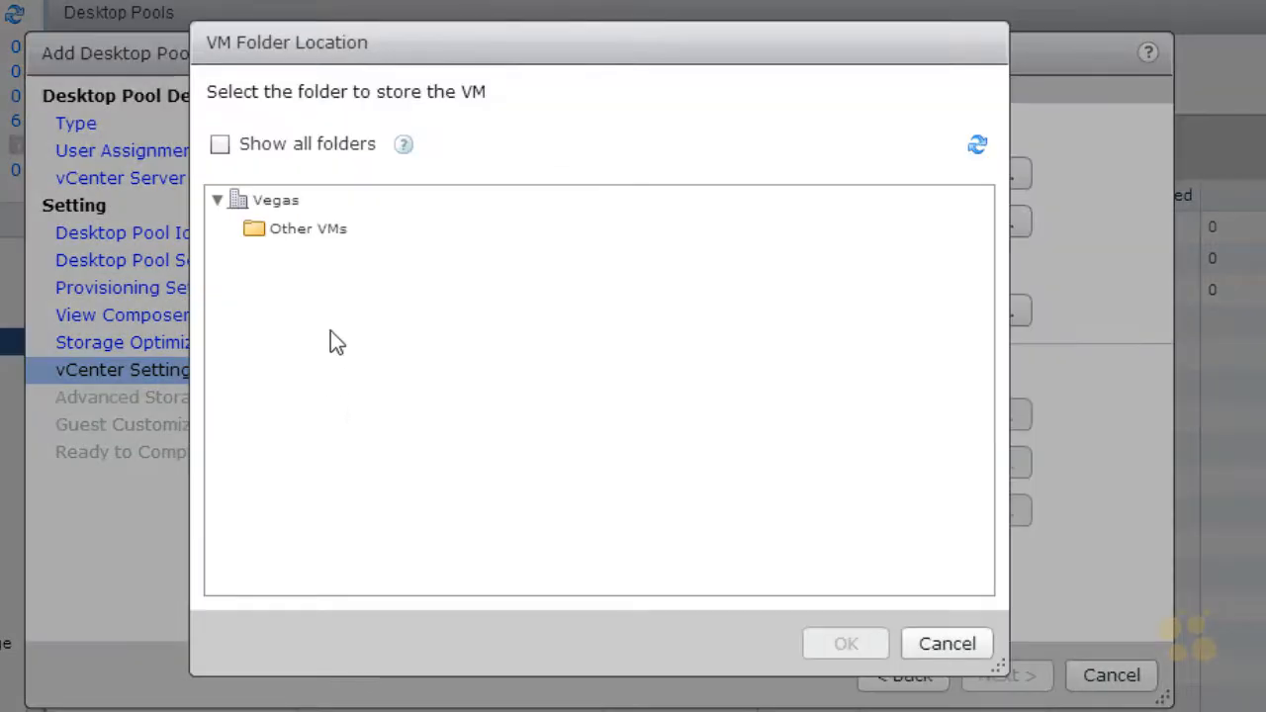
{"action": "left_click", "coordinate": [264, 202]}
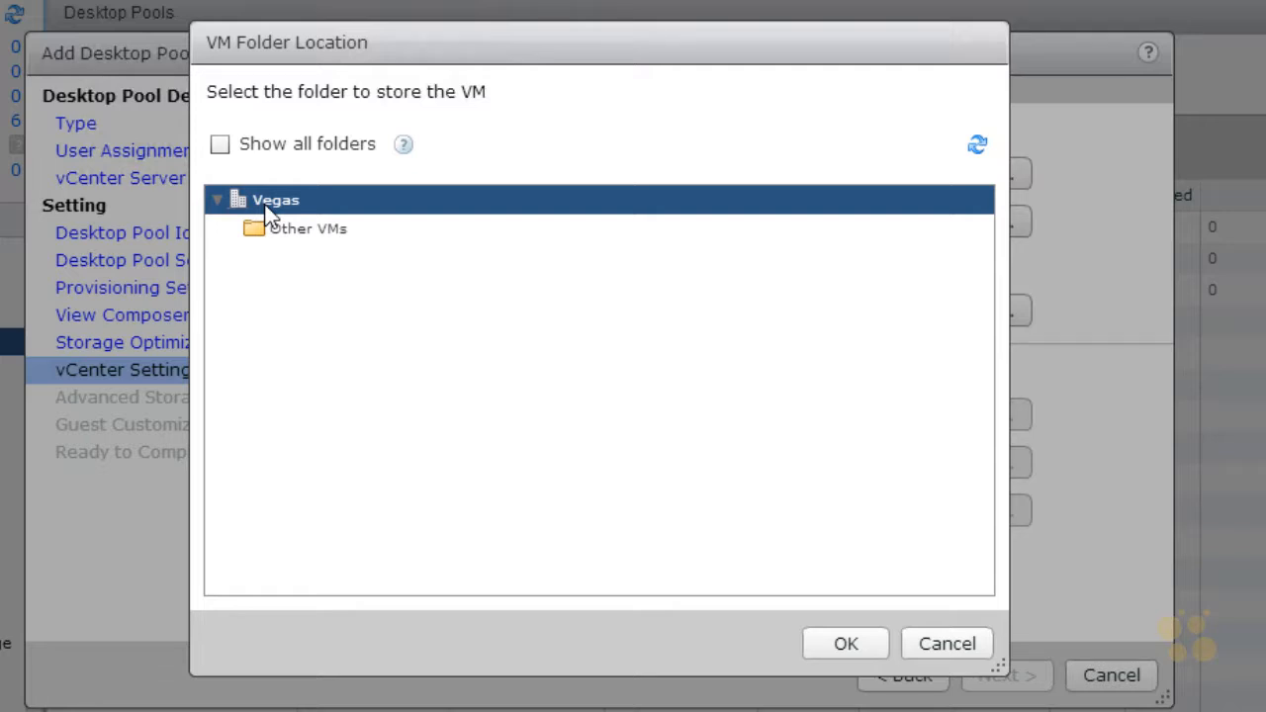
{"action": "left_click", "coordinate": [837, 639]}
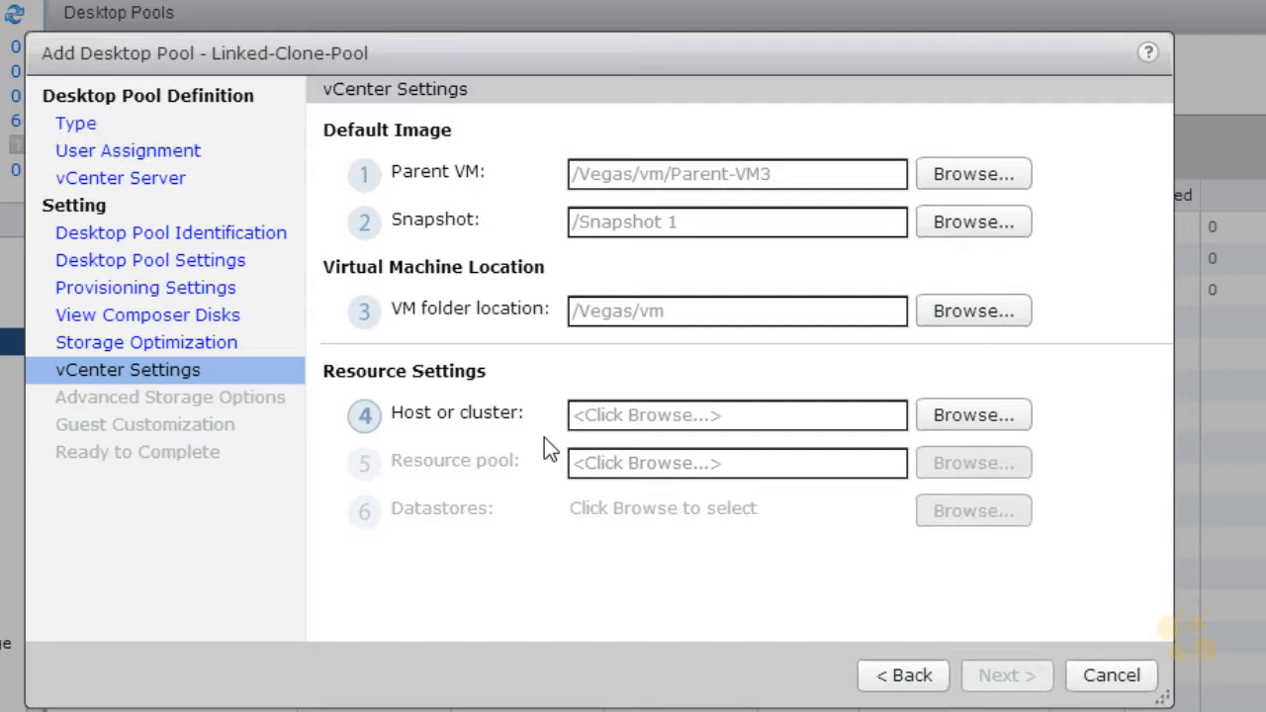
Step: Set the pool's host or cluster to Cluster in the Vegas datacenter
{"action": "left_click", "coordinate": [999, 421]}
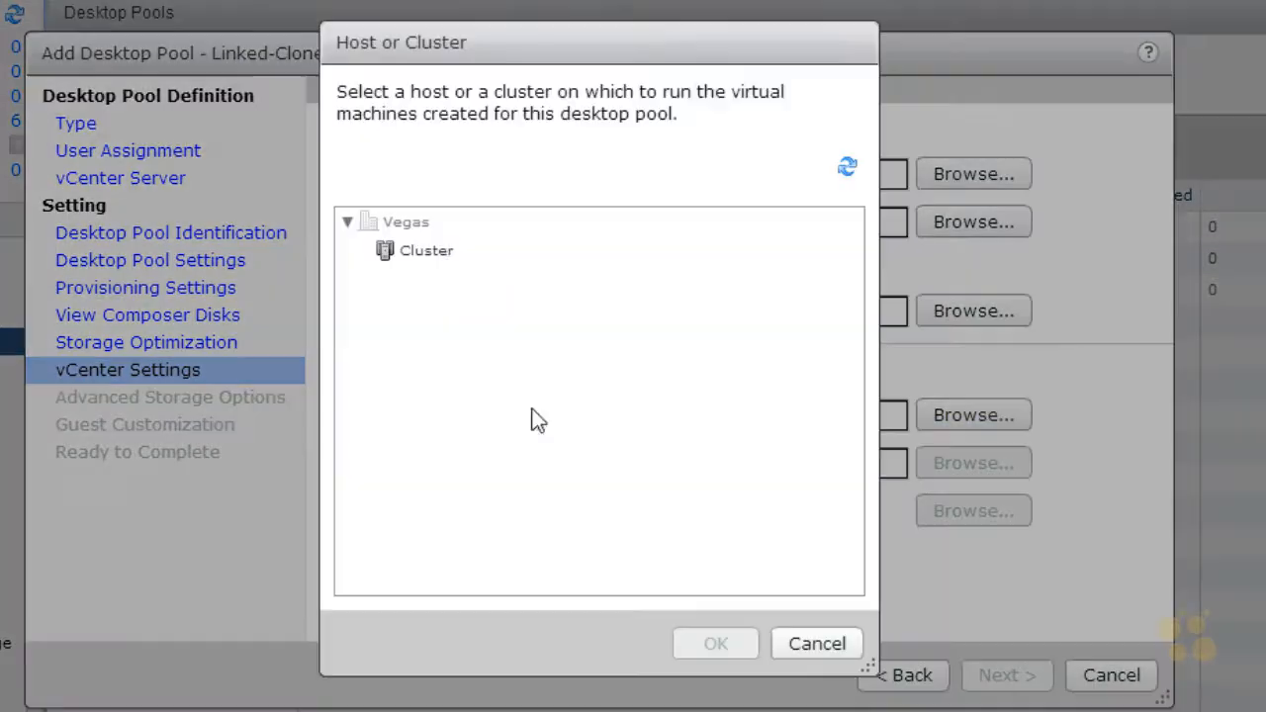
{"action": "left_click", "coordinate": [426, 253]}
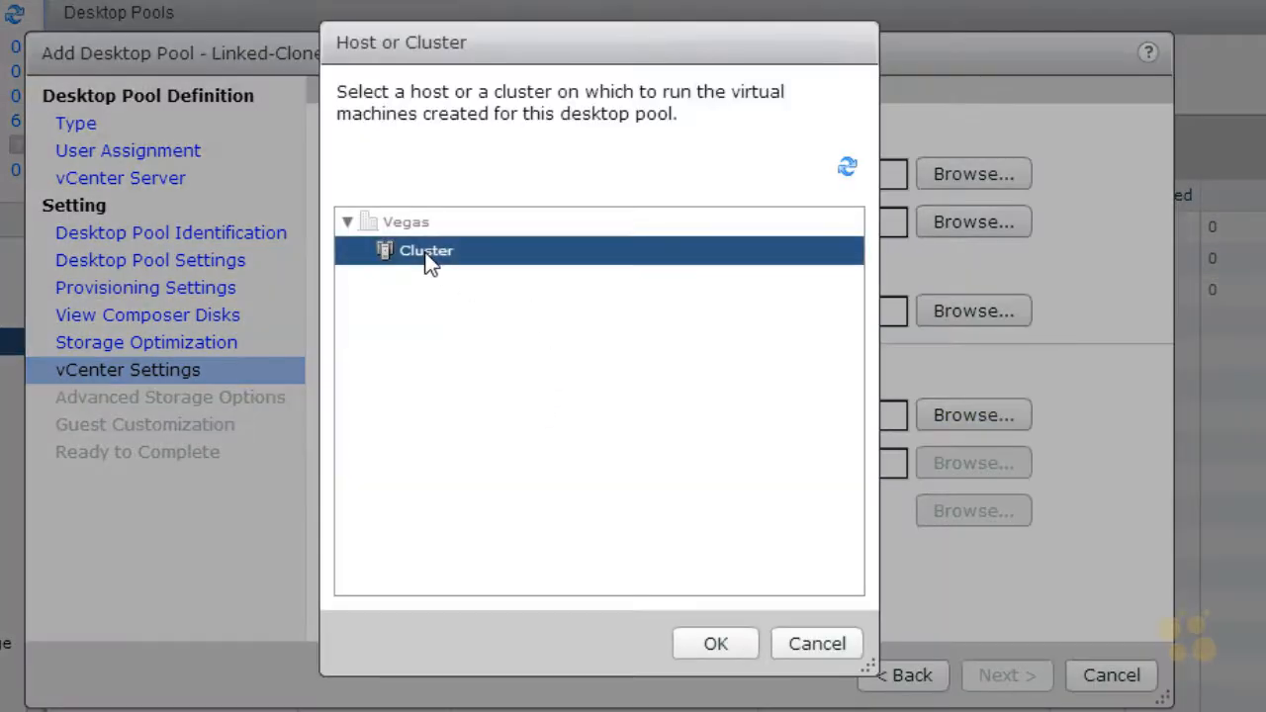
{"action": "left_click", "coordinate": [715, 645]}
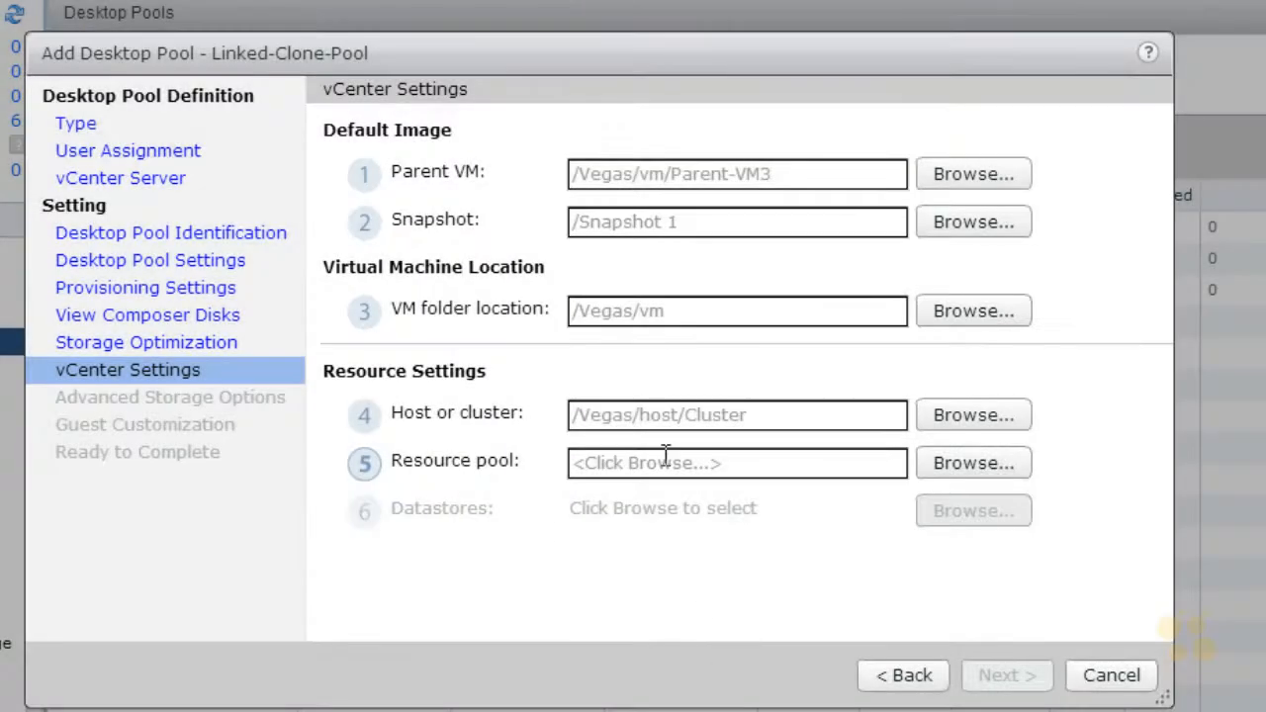
Step: Set the desktop pool's resource pool to View Desktops under Cluster
{"action": "left_click", "coordinate": [976, 463]}
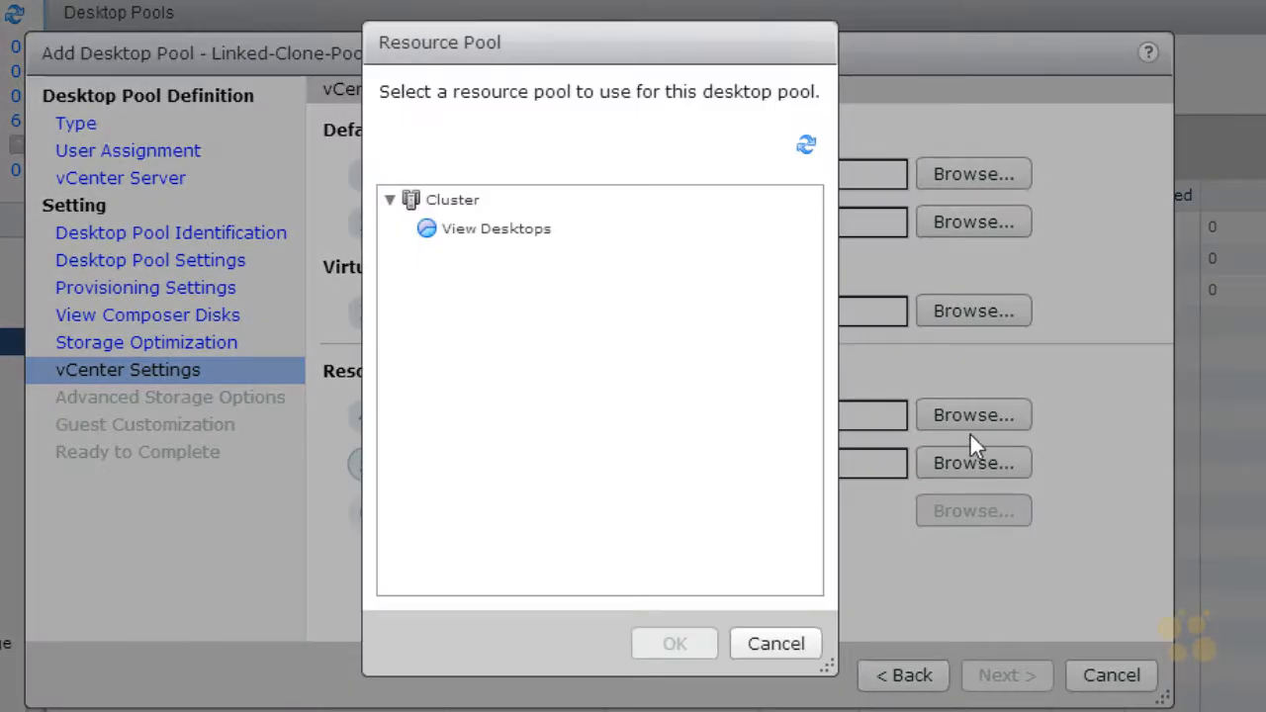
{"action": "left_click", "coordinate": [532, 233]}
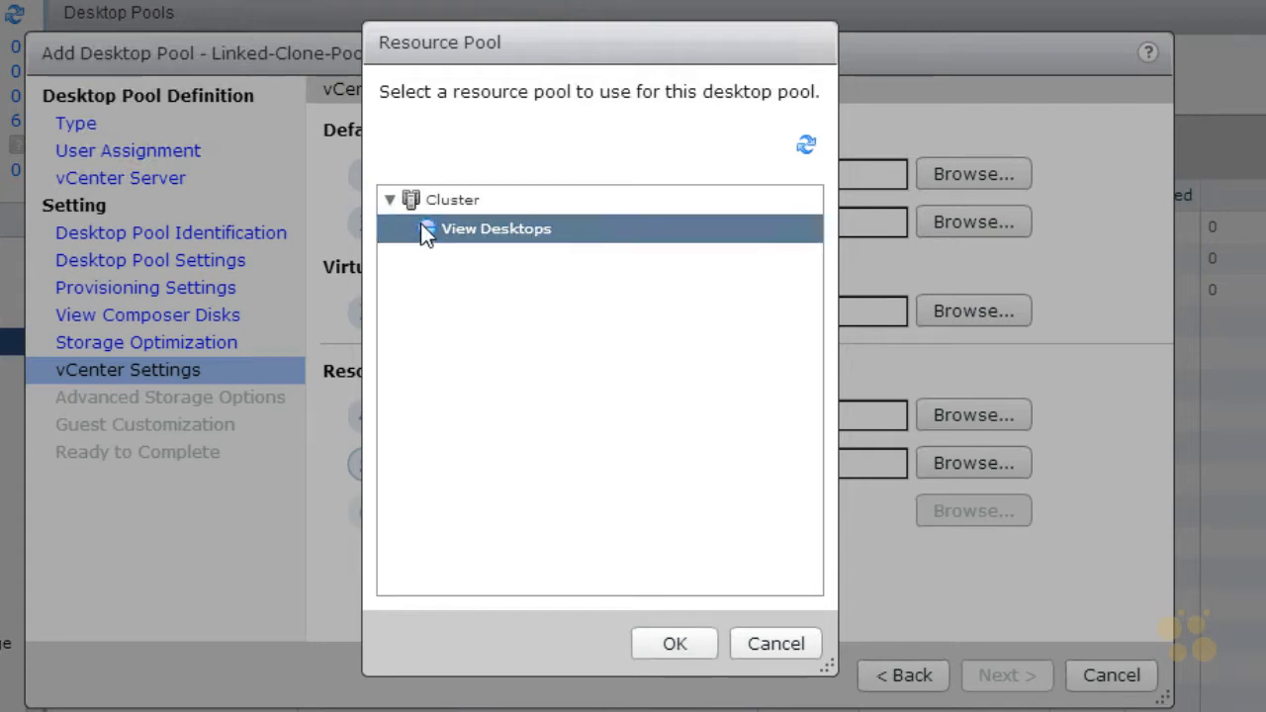
{"action": "left_click", "coordinate": [677, 644]}
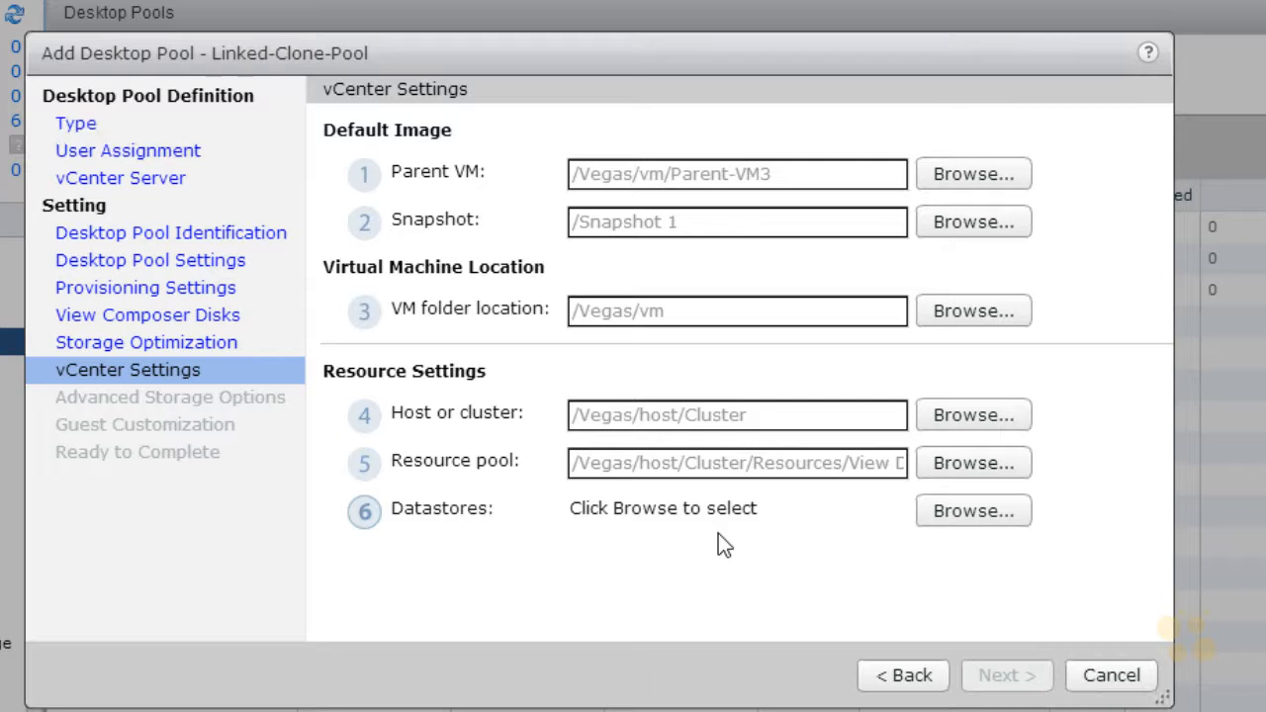
Step: Select the shared iSCSI datastore for the pool's linked clones
{"action": "left_click", "coordinate": [957, 511]}
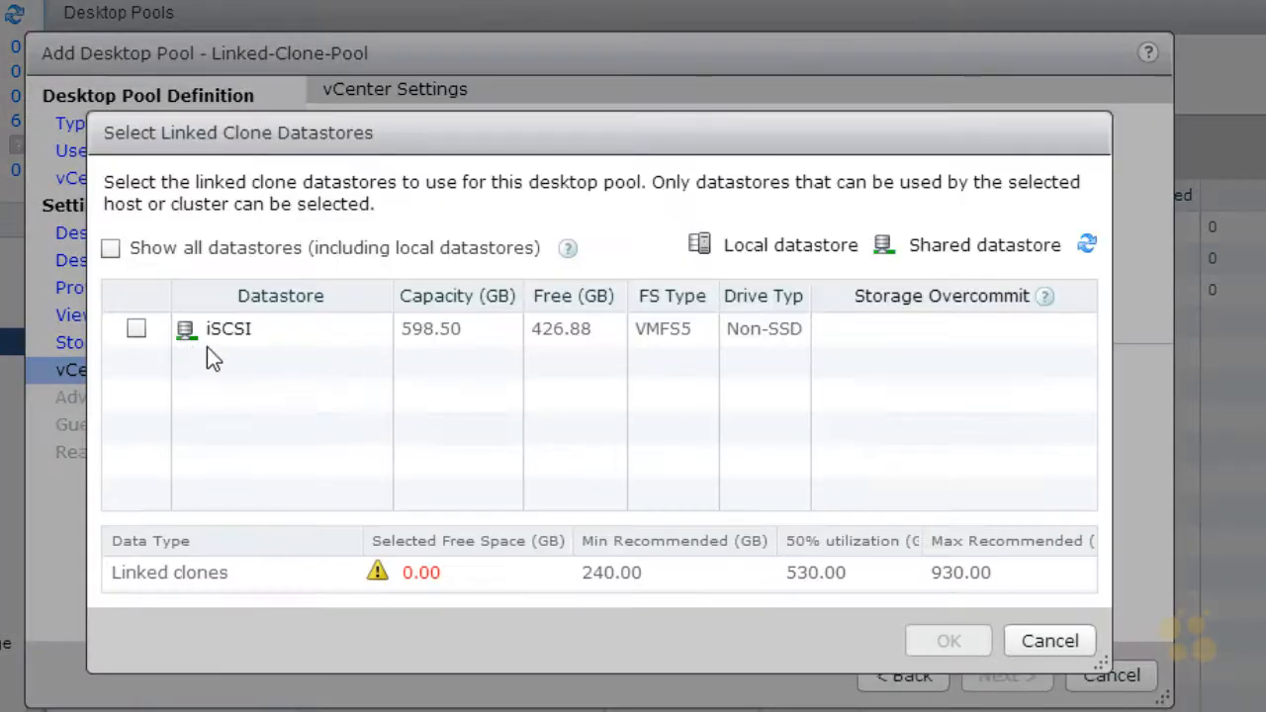
{"action": "left_click", "coordinate": [136, 329]}
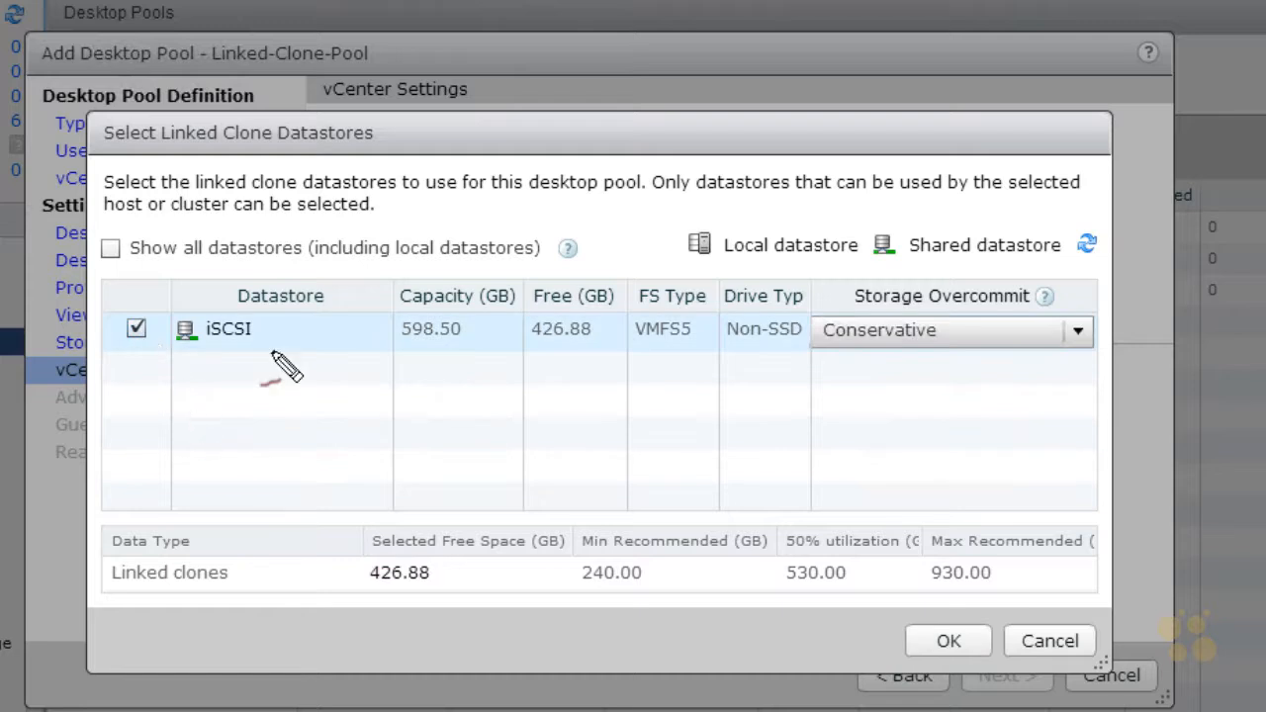
{"action": "mouse_move", "coordinate": [540, 348]}
{"action": "left_mouse_down"}
{"action": "mouse_move", "coordinate": [621, 334]}
{"action": "mouse_move", "coordinate": [539, 351]}
{"action": "left_mouse_up"}
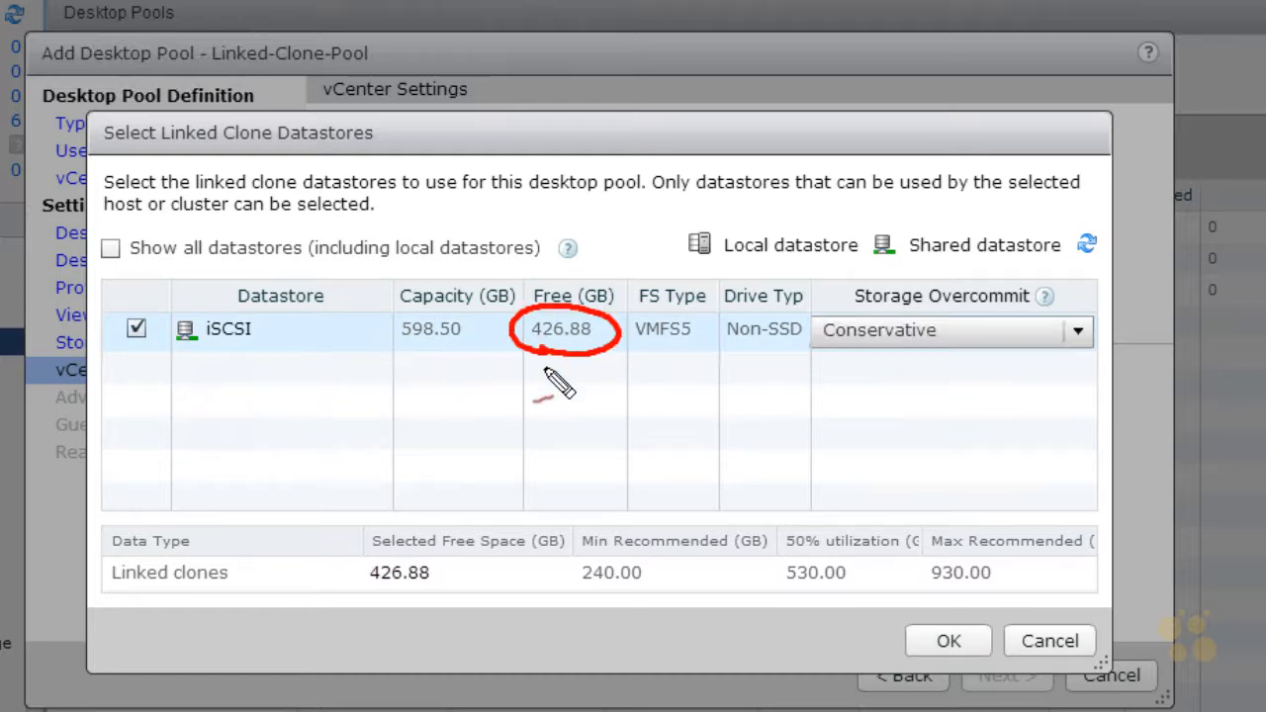
{"action": "mouse_move", "coordinate": [379, 587]}
{"action": "left_mouse_down"}
{"action": "mouse_move", "coordinate": [423, 556]}
{"action": "mouse_move", "coordinate": [380, 591]}
{"action": "left_mouse_up"}
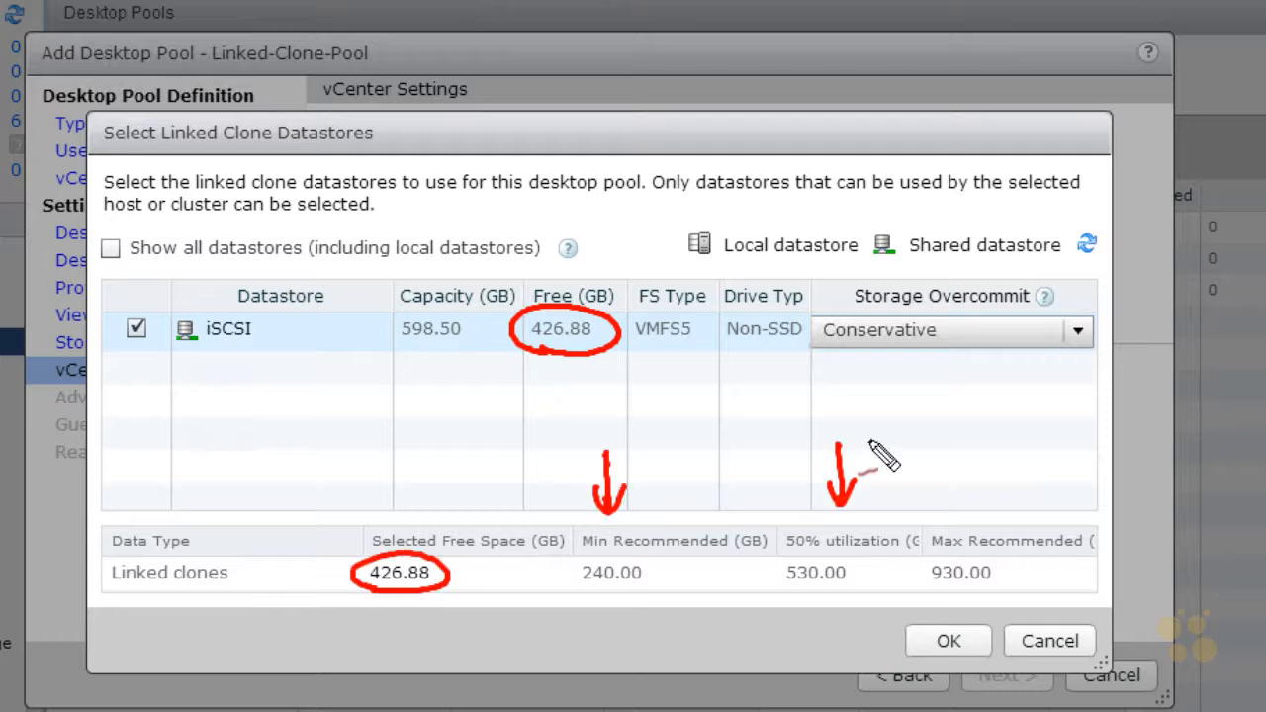
{"action": "left_click_drag", "start_coordinate": [947, 435], "coordinate": [948, 500]}
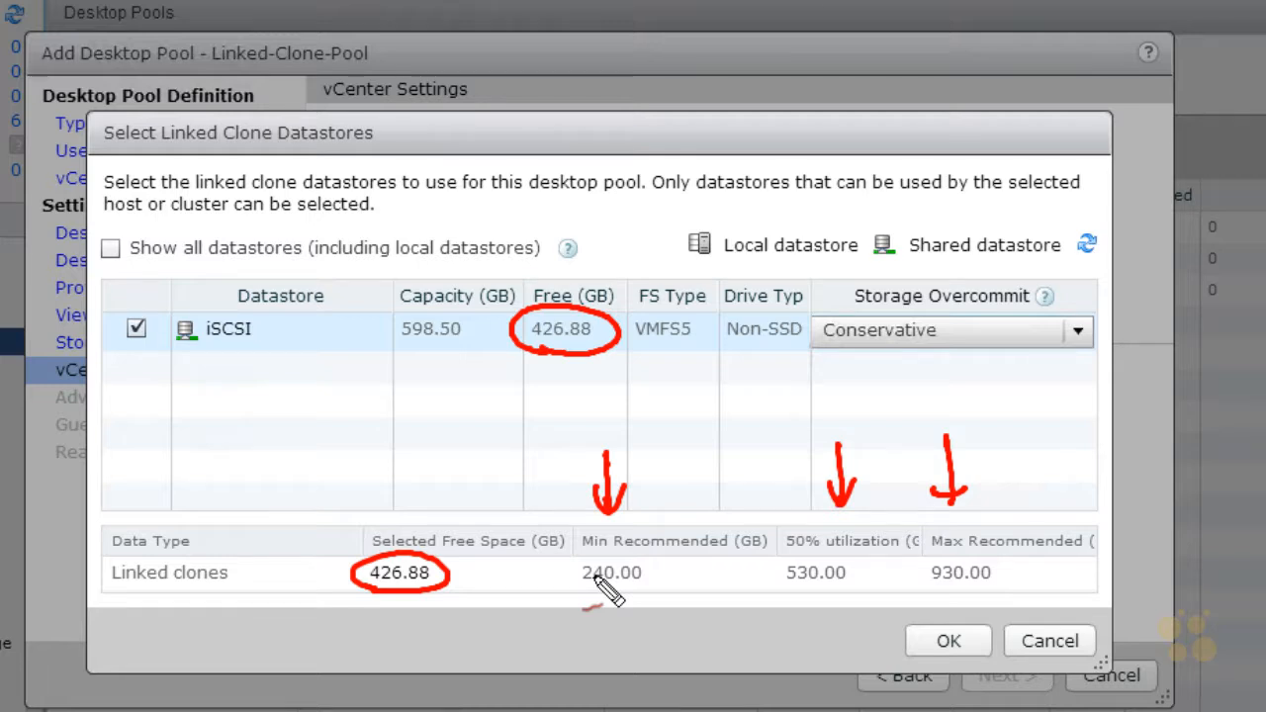
{"action": "left_click_drag", "start_coordinate": [685, 515], "coordinate": [657, 559]}
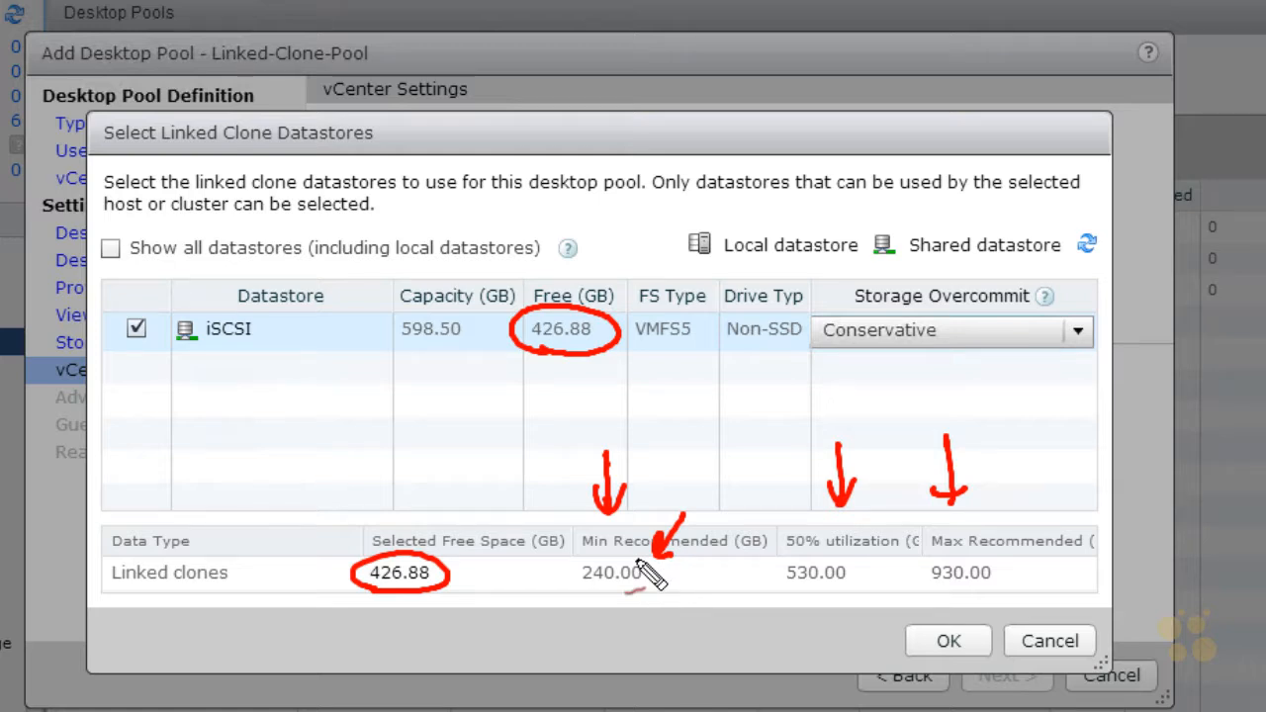
{"action": "mouse_move", "coordinate": [1020, 447]}
{"action": "left_mouse_down"}
{"action": "mouse_move", "coordinate": [1006, 503]}
{"action": "mouse_move", "coordinate": [995, 487]}
{"action": "left_mouse_up"}
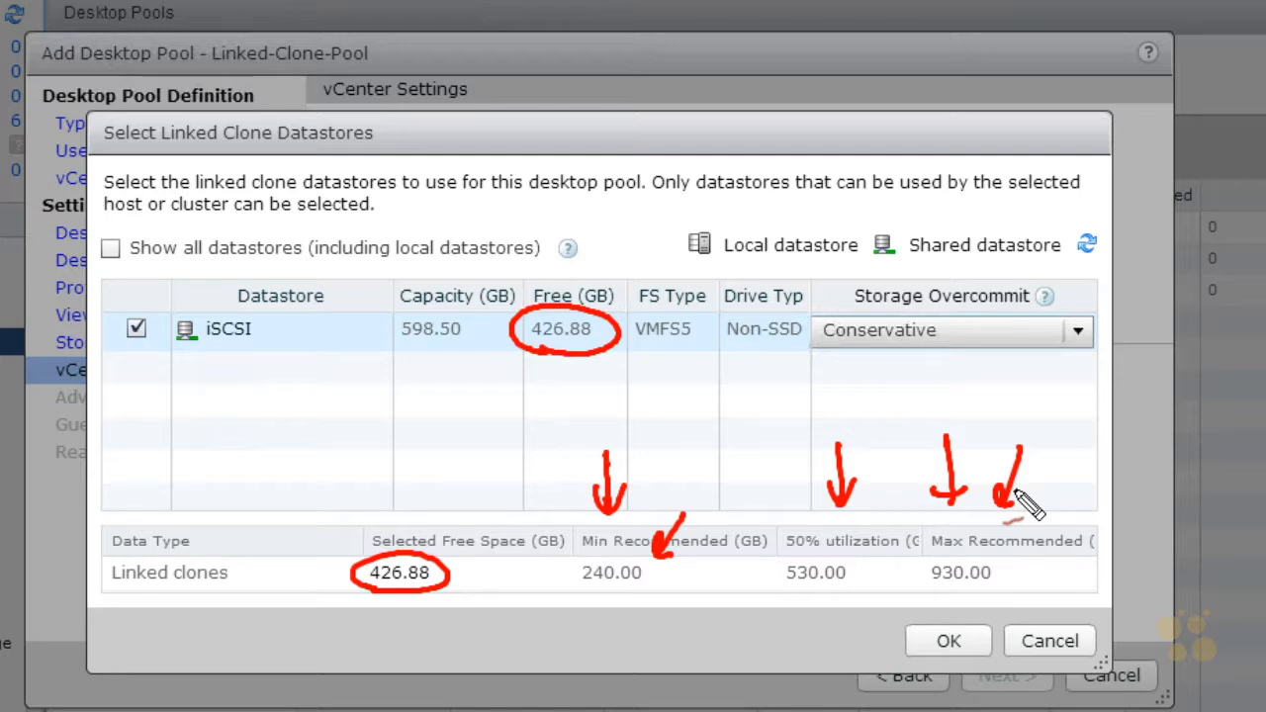
{"action": "mouse_move", "coordinate": [940, 594]}
{"action": "left_mouse_down"}
{"action": "mouse_move", "coordinate": [1004, 588]}
{"action": "mouse_move", "coordinate": [918, 593]}
{"action": "mouse_move", "coordinate": [945, 591]}
{"action": "left_mouse_up"}
{"action": "left_click_drag", "start_coordinate": [862, 595], "coordinate": [905, 582]}
{"action": "mouse_move", "coordinate": [1054, 570]}
{"action": "left_mouse_down"}
{"action": "mouse_move", "coordinate": [1018, 582]}
{"action": "mouse_move", "coordinate": [1029, 585]}
{"action": "left_mouse_up"}
{"action": "key", "text": "Escape"}
Step: Try the Aggressive storage overcommit level for the iSCSI datastore and return it to Conservative
{"action": "left_click", "coordinate": [1079, 330]}
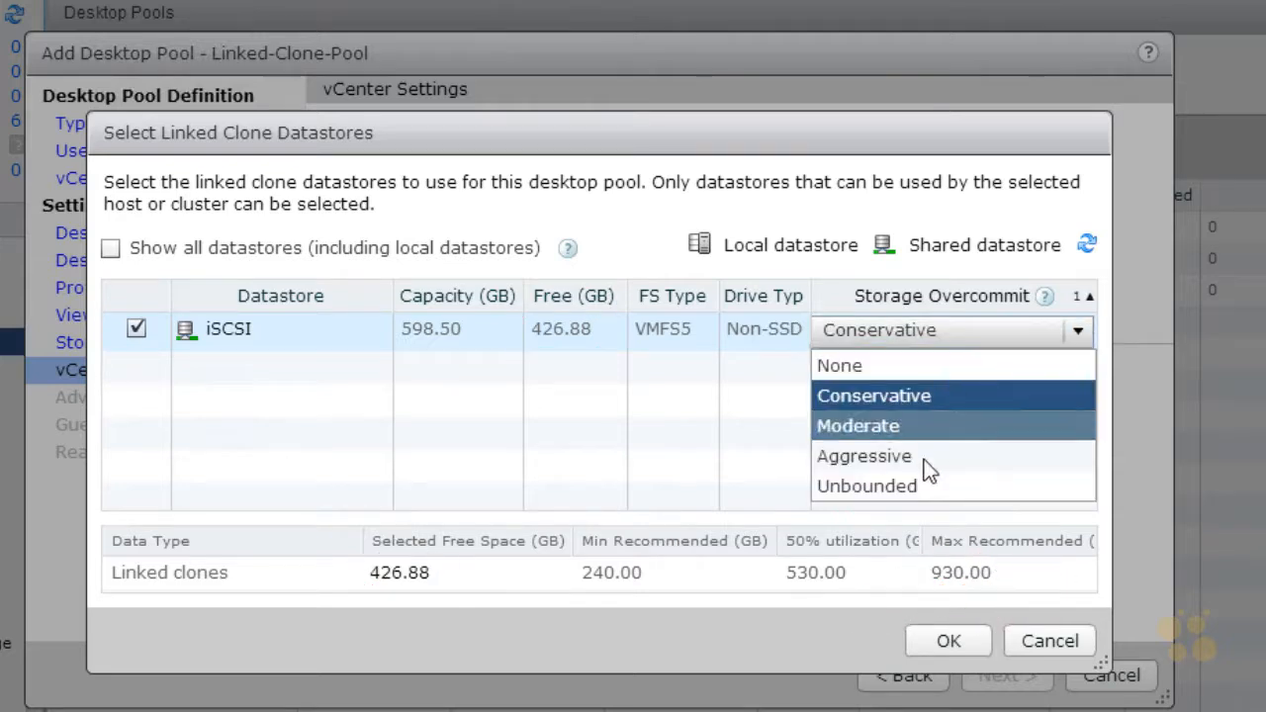
{"action": "left_click", "coordinate": [915, 459]}
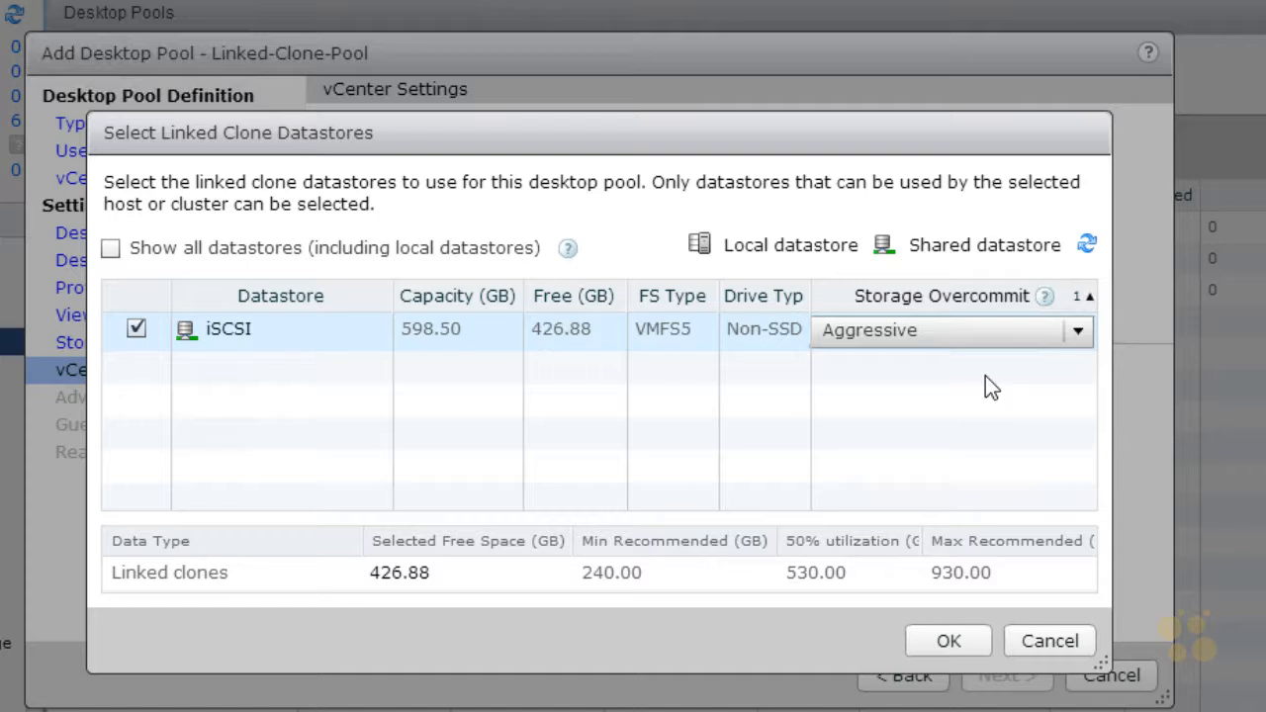
{"action": "left_click", "coordinate": [988, 338]}
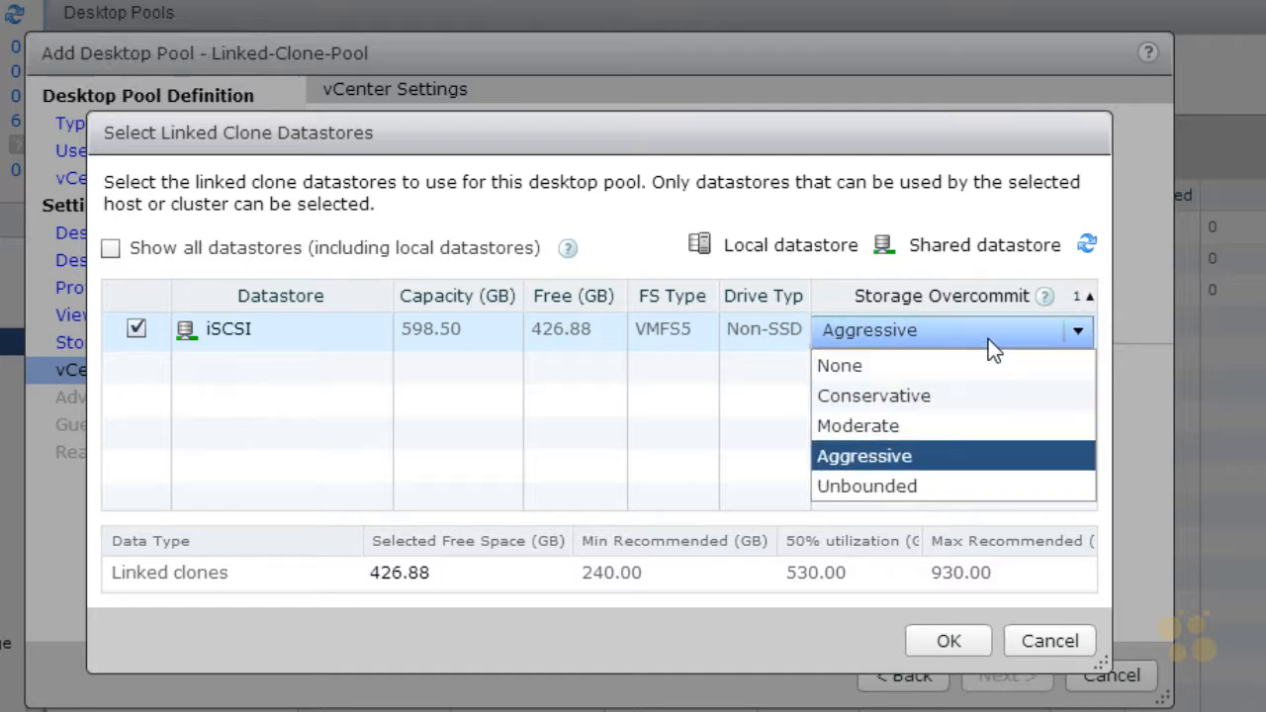
{"action": "left_click", "coordinate": [889, 394]}
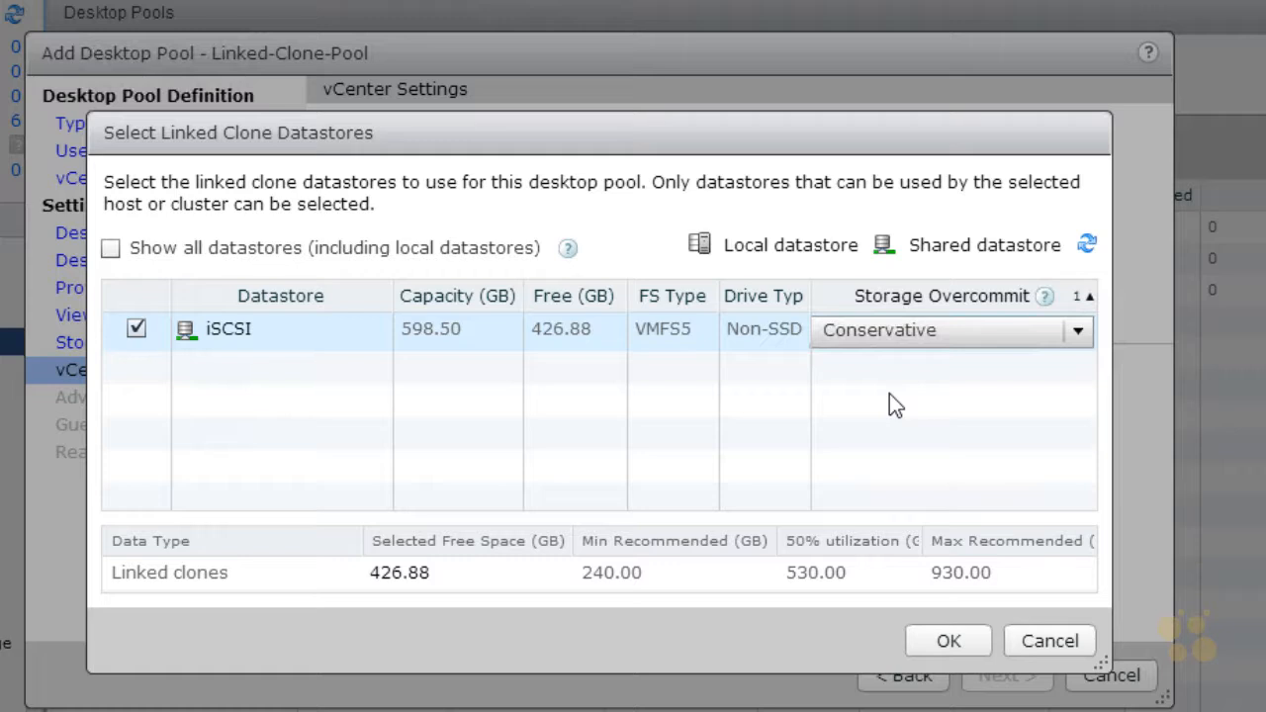
Step: Confirm the linked-clone datastore selection and accept the default advanced storage options, continuing to guest customization
{"action": "left_click", "coordinate": [948, 636]}
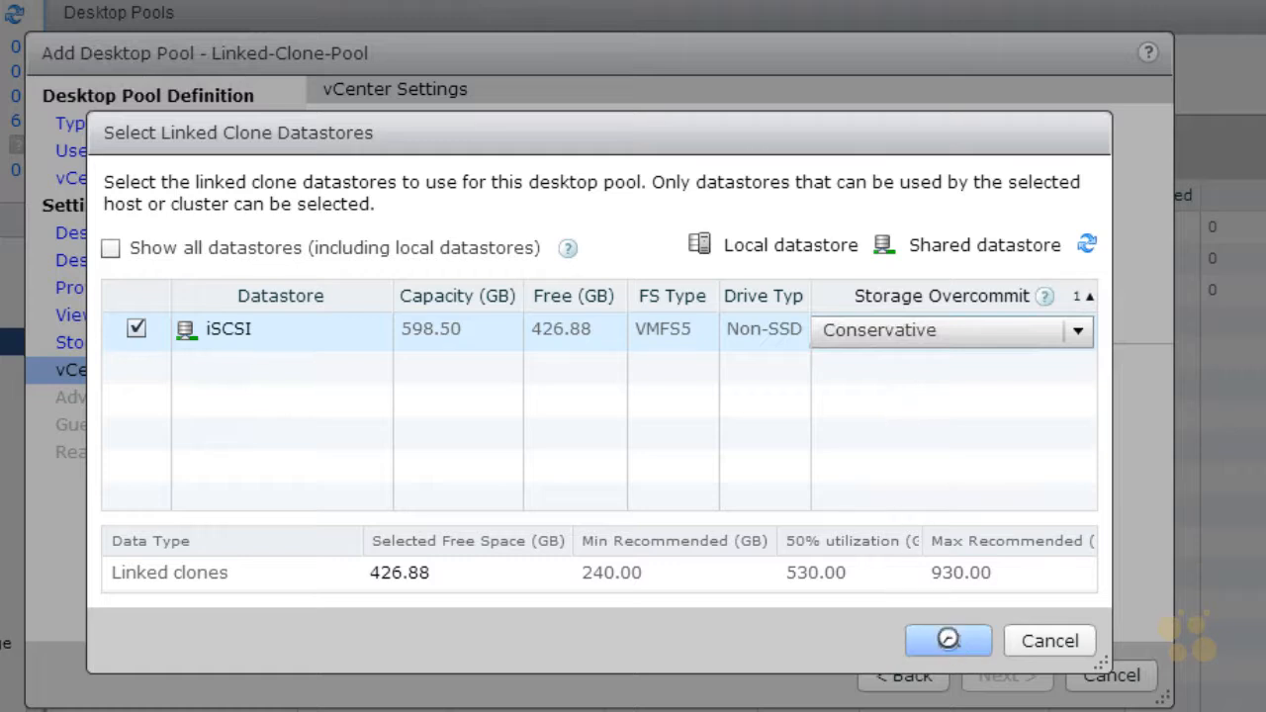
{"action": "left_click", "coordinate": [1007, 676]}
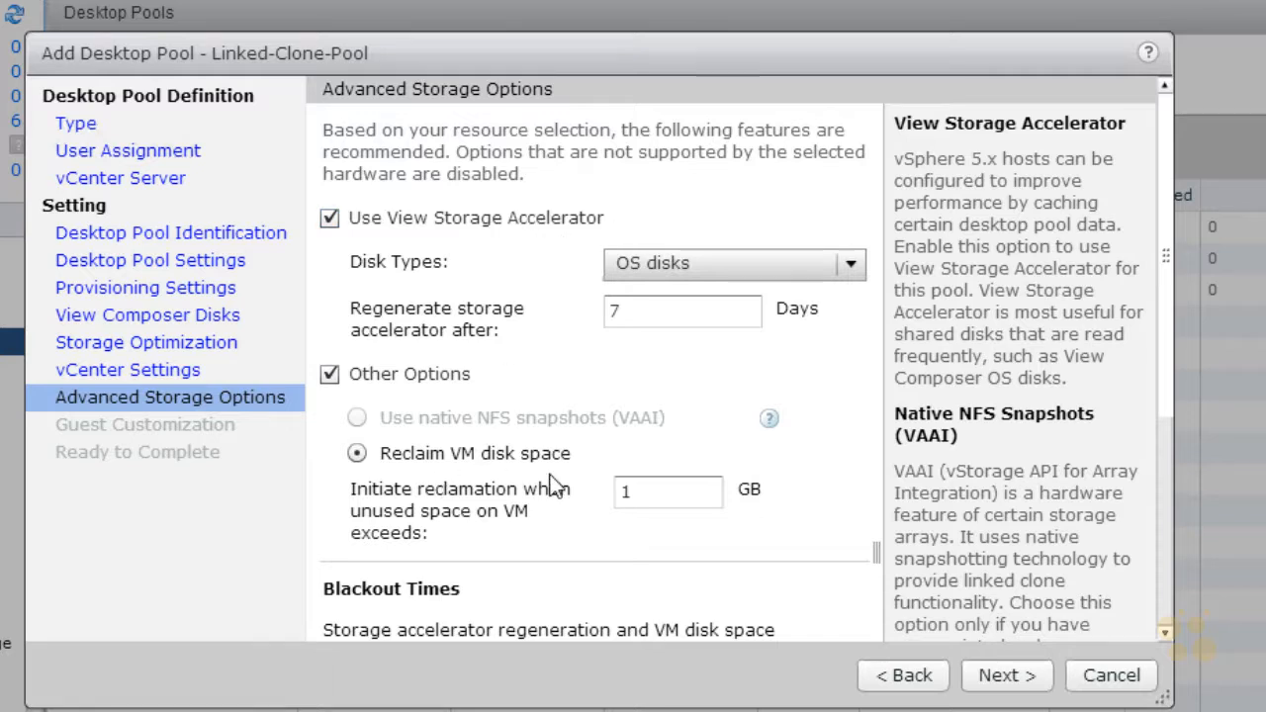
{"action": "scroll", "coordinate": [554, 484], "scroll_direction": "down", "scroll_amount": 3}
{"action": "left_click", "coordinate": [1005, 676]}
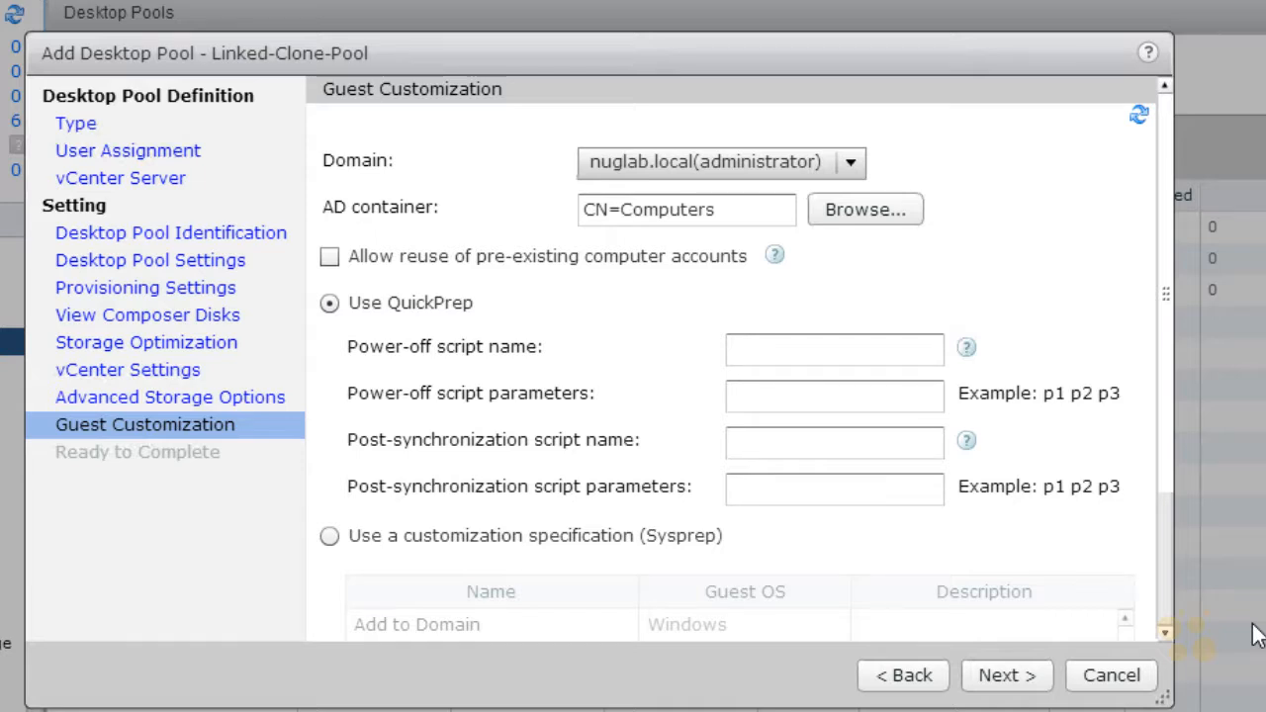
Step: Customize the guests with the Sysprep specification DOM1 and proceed to the pool summary
{"action": "left_click", "coordinate": [330, 537]}
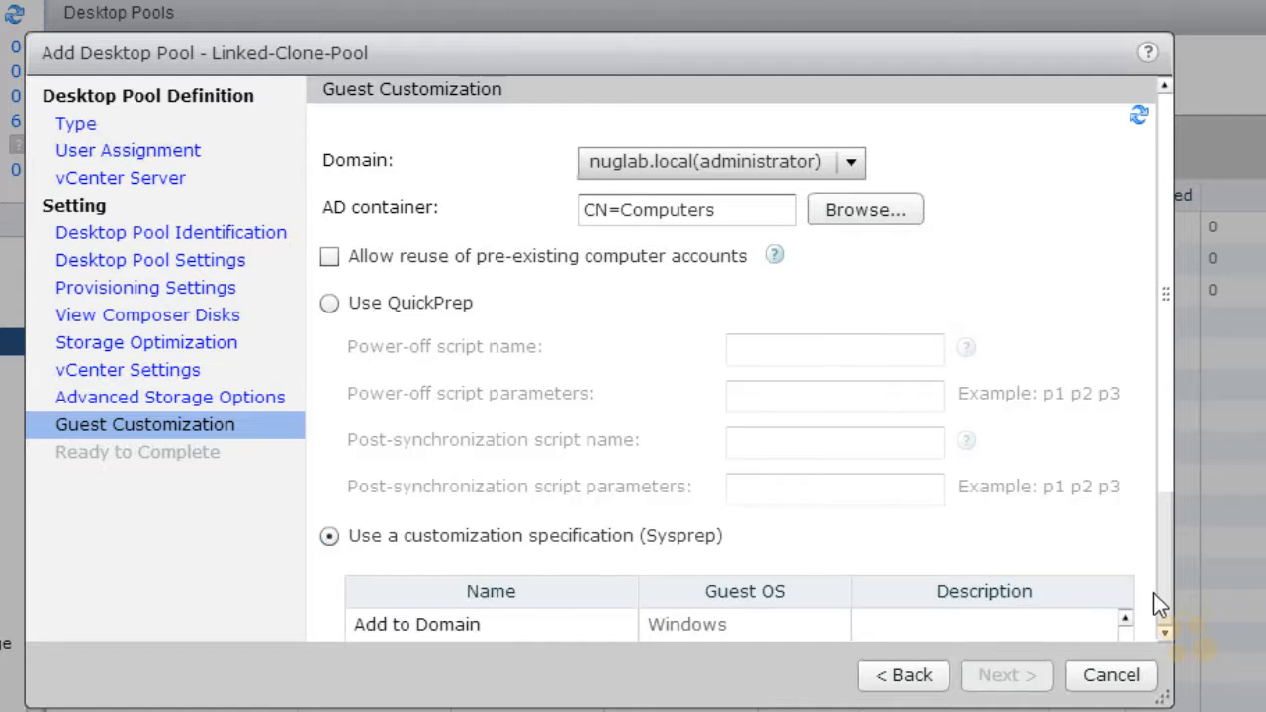
{"action": "scroll", "coordinate": [1166, 601], "scroll_direction": "down", "scroll_amount": 3}
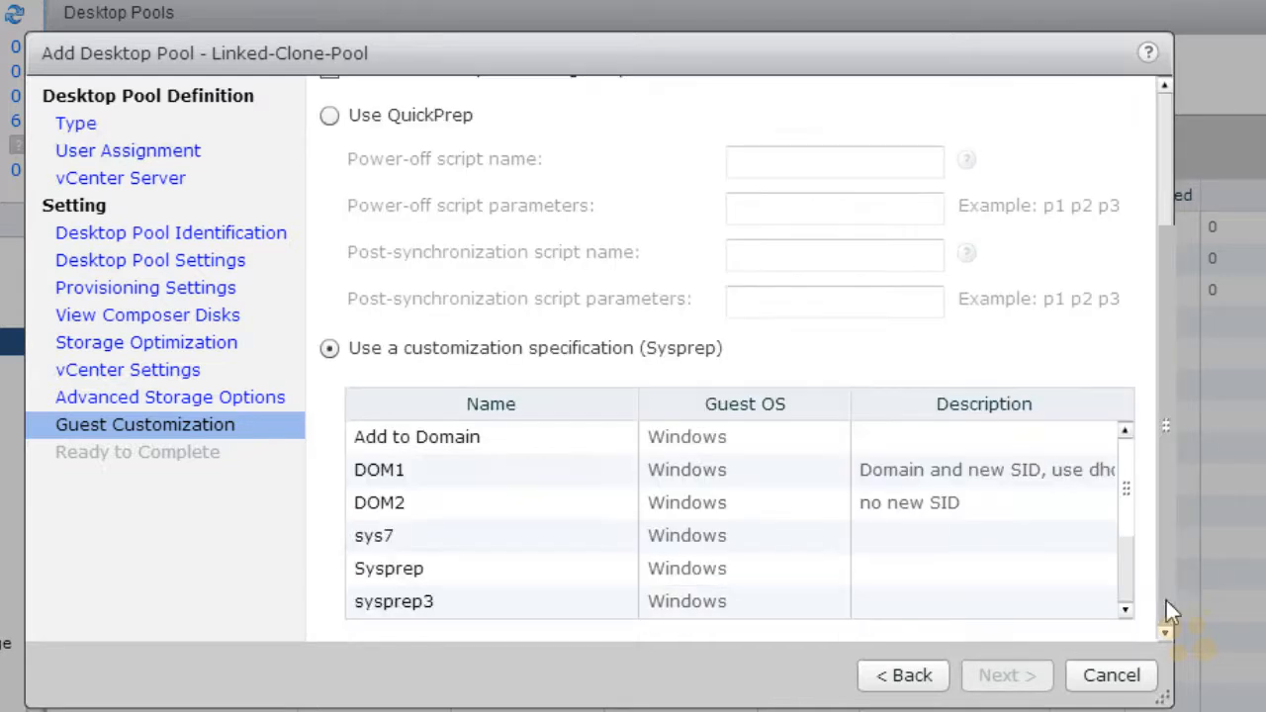
{"action": "left_click", "coordinate": [458, 480]}
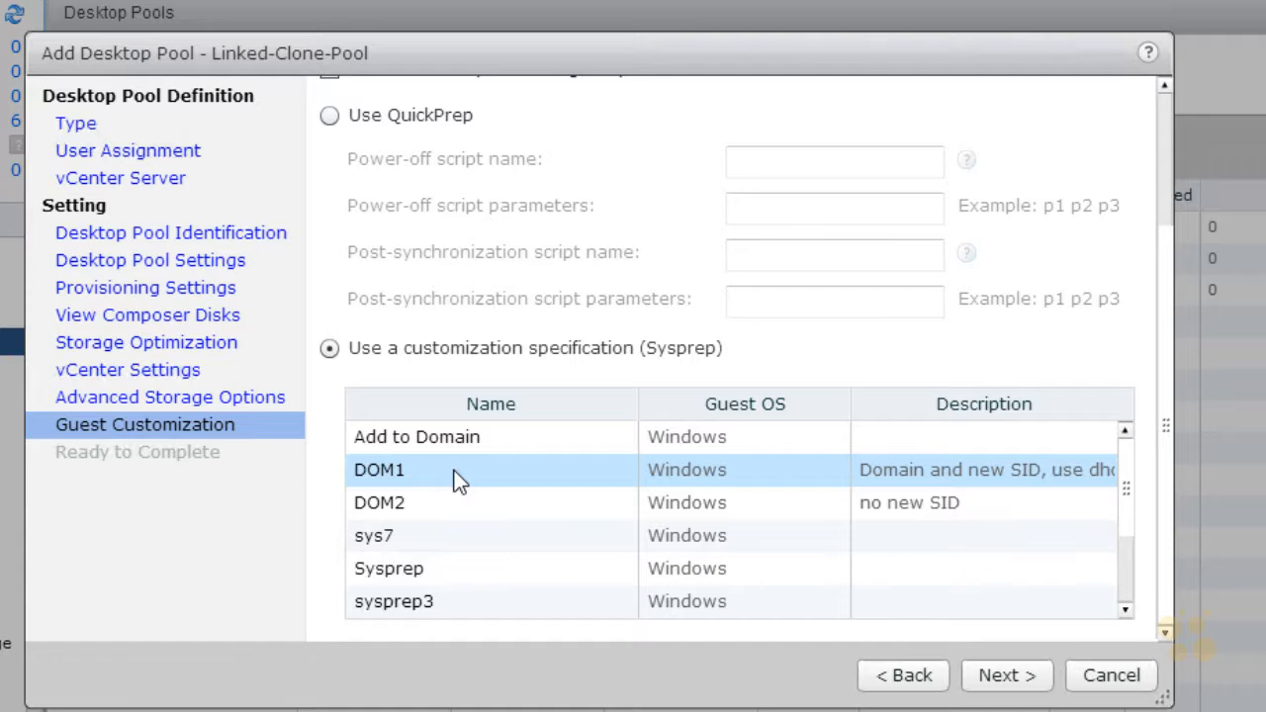
{"action": "left_click", "coordinate": [1019, 680]}
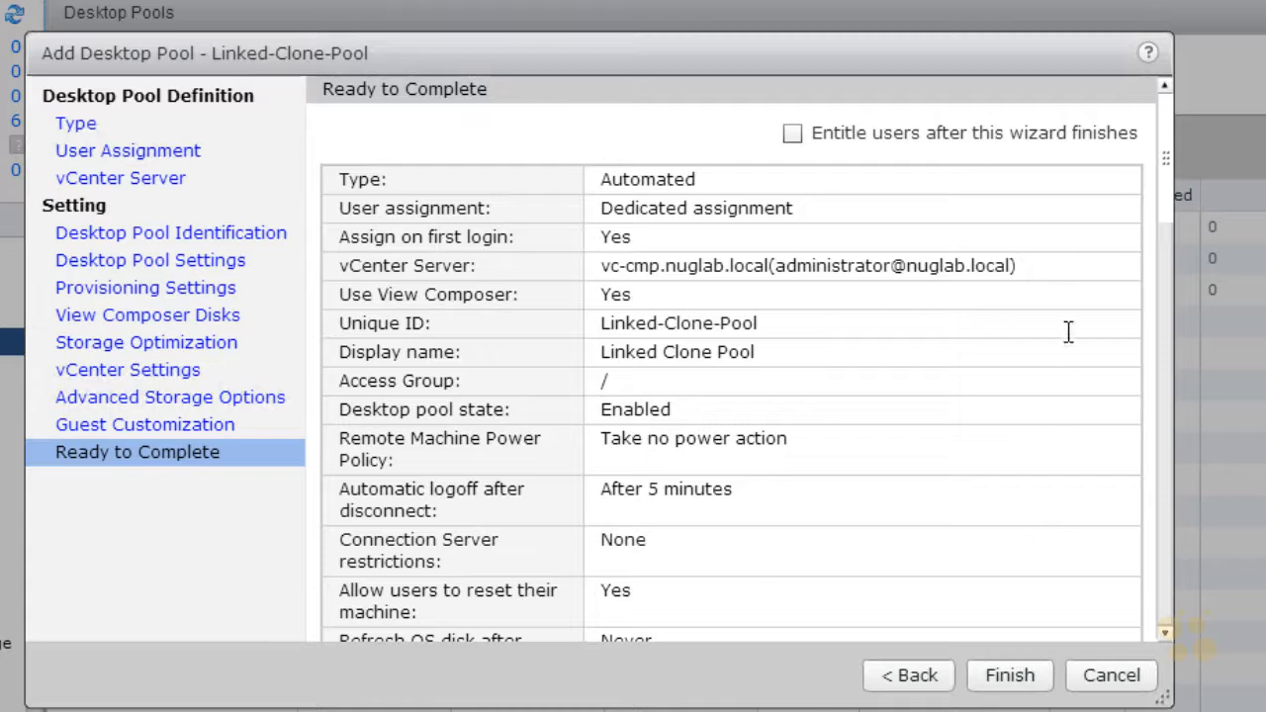
Step: Enable entitling users after the wizard finishes and complete the creation of Linked-Clone-Pool
{"action": "left_click_drag", "start_coordinate": [1162, 165], "coordinate": [1171, 140]}
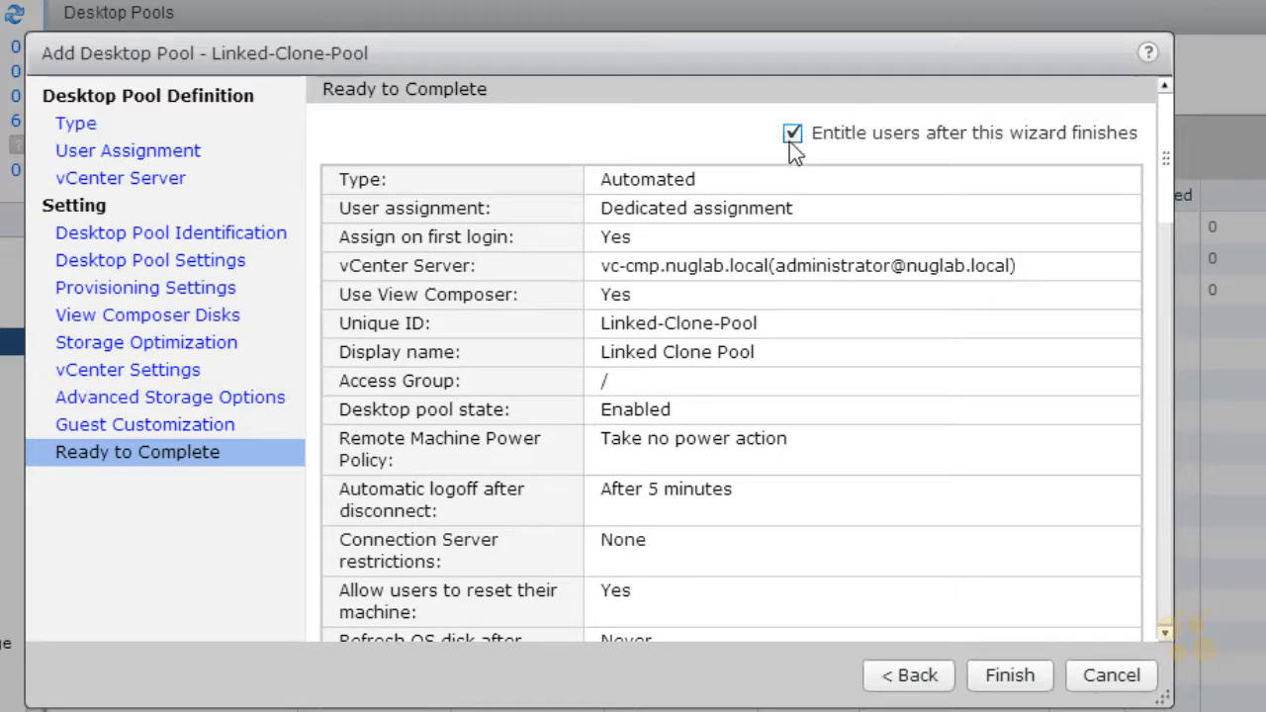
{"action": "left_click", "coordinate": [1033, 678]}
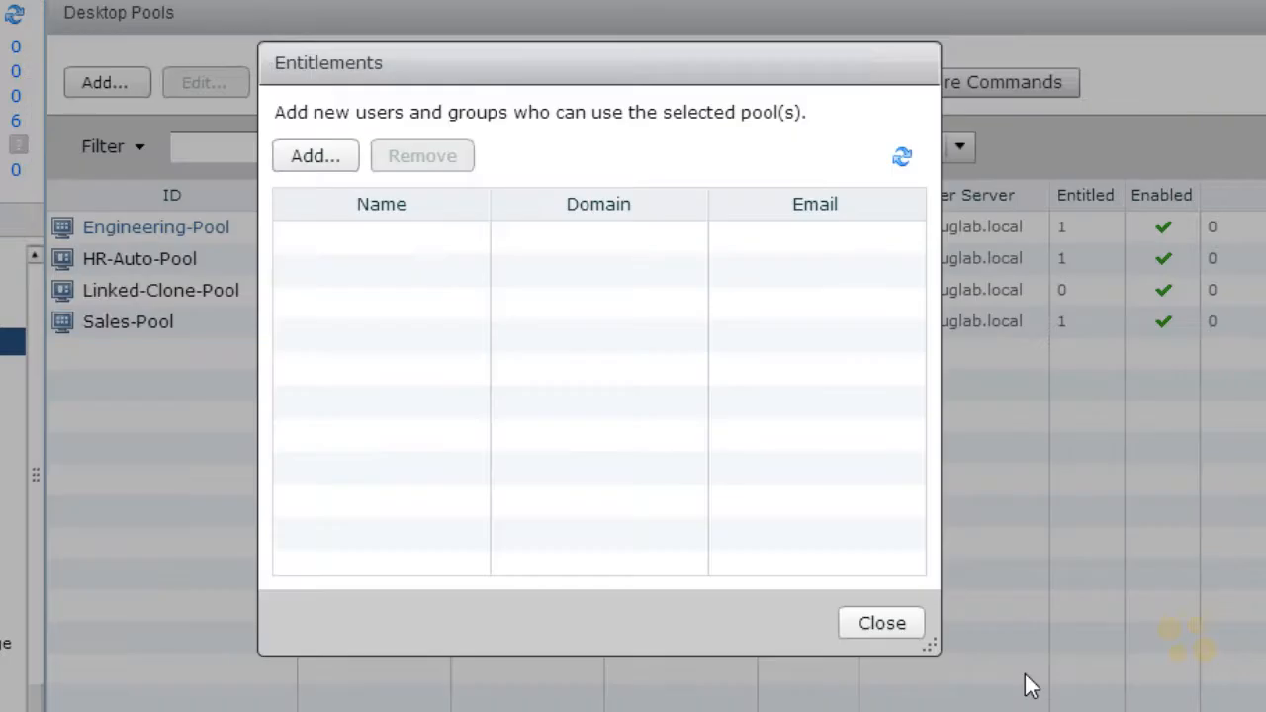
Step: Entitle the Domain Users group to the new pool, searching groups only for "domain users", and close the entitlements
{"action": "left_click", "coordinate": [317, 155]}
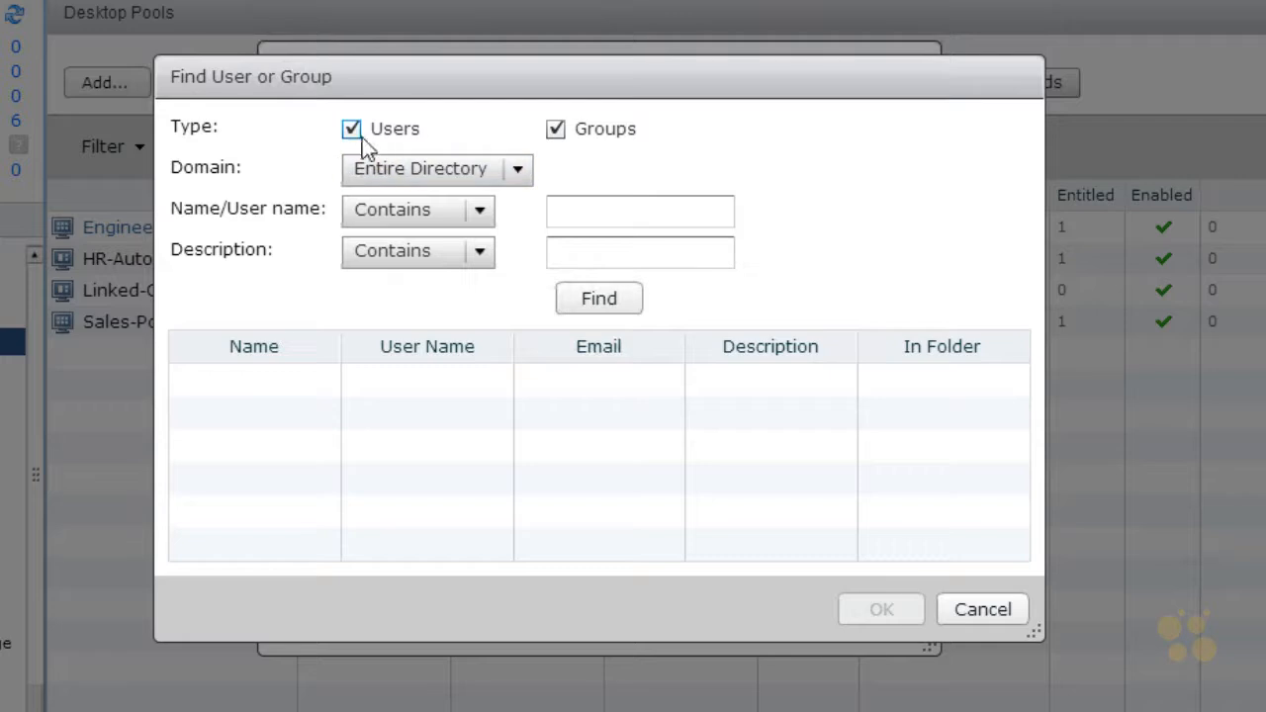
{"action": "left_click", "coordinate": [565, 211]}
{"action": "type", "text": "domain users"}
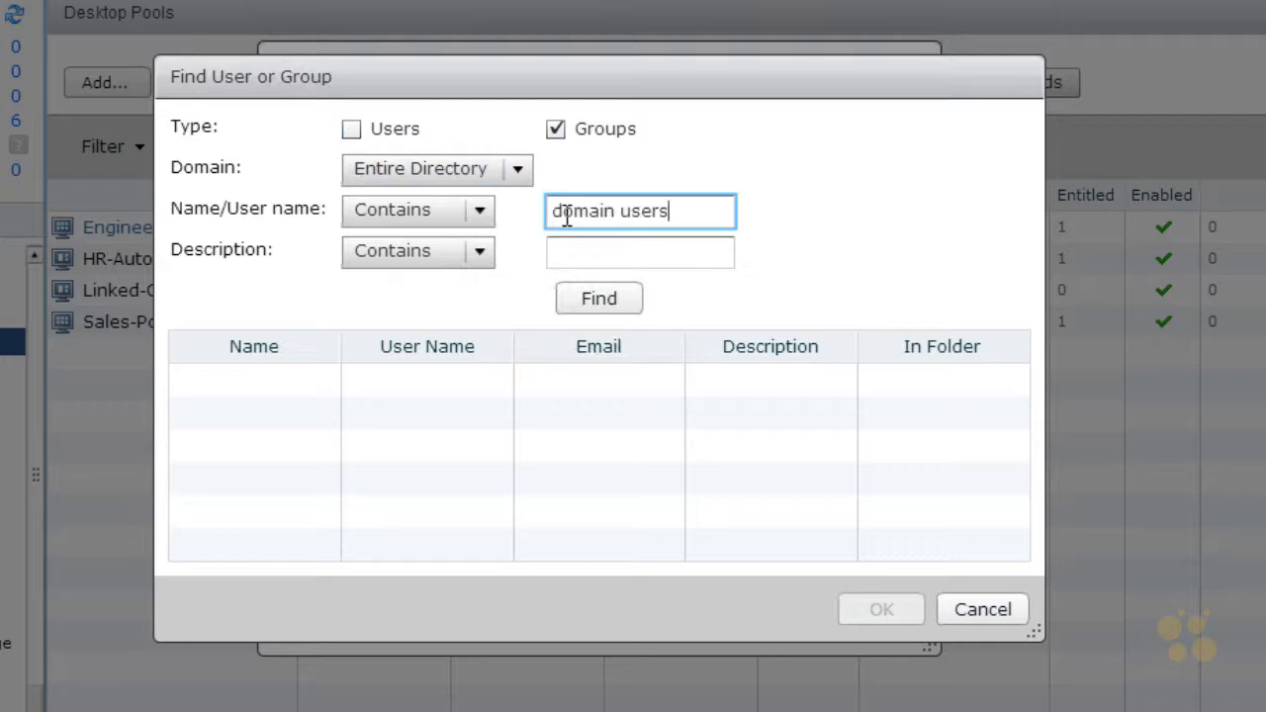
{"action": "left_click", "coordinate": [600, 298]}
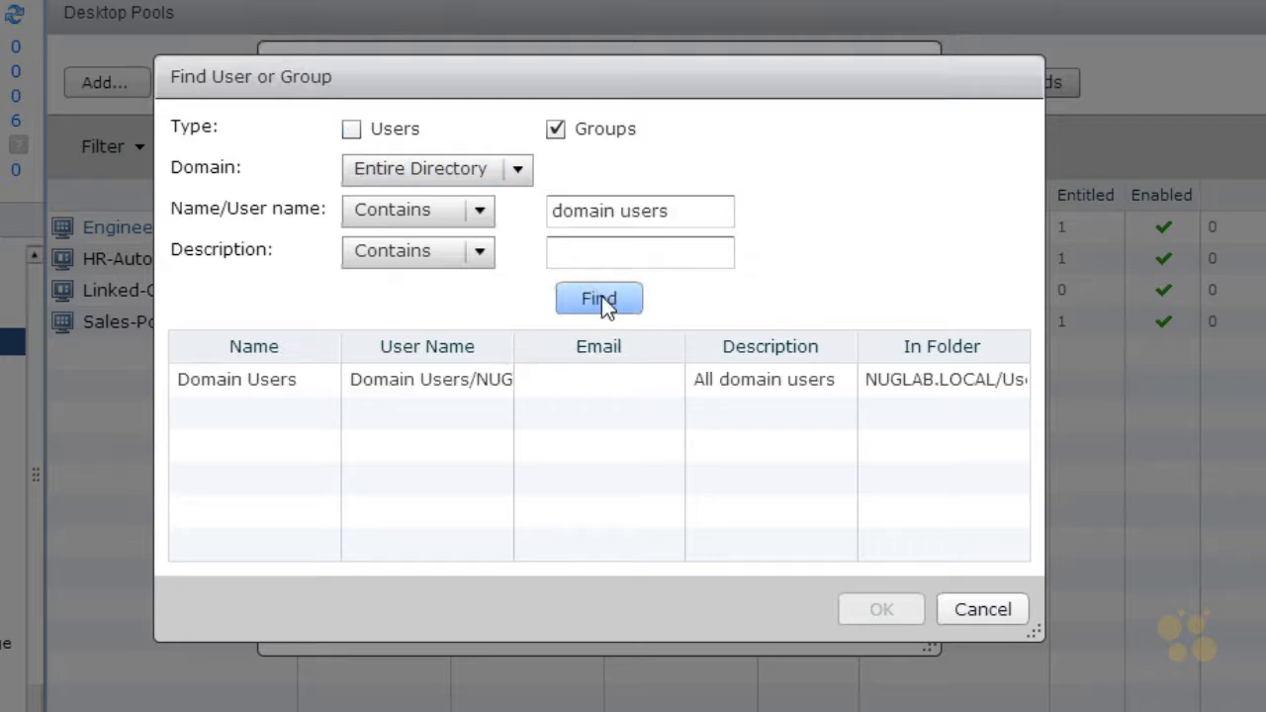
{"action": "left_click", "coordinate": [280, 379]}
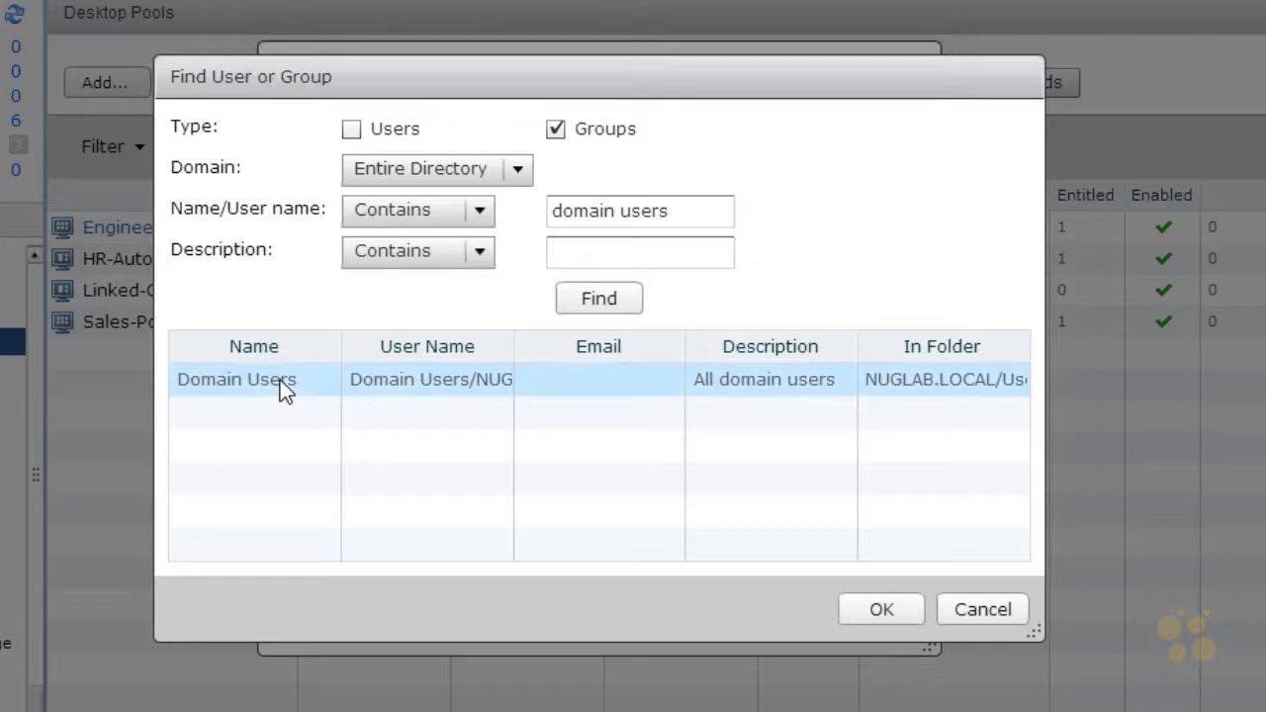
{"action": "left_click", "coordinate": [885, 611]}
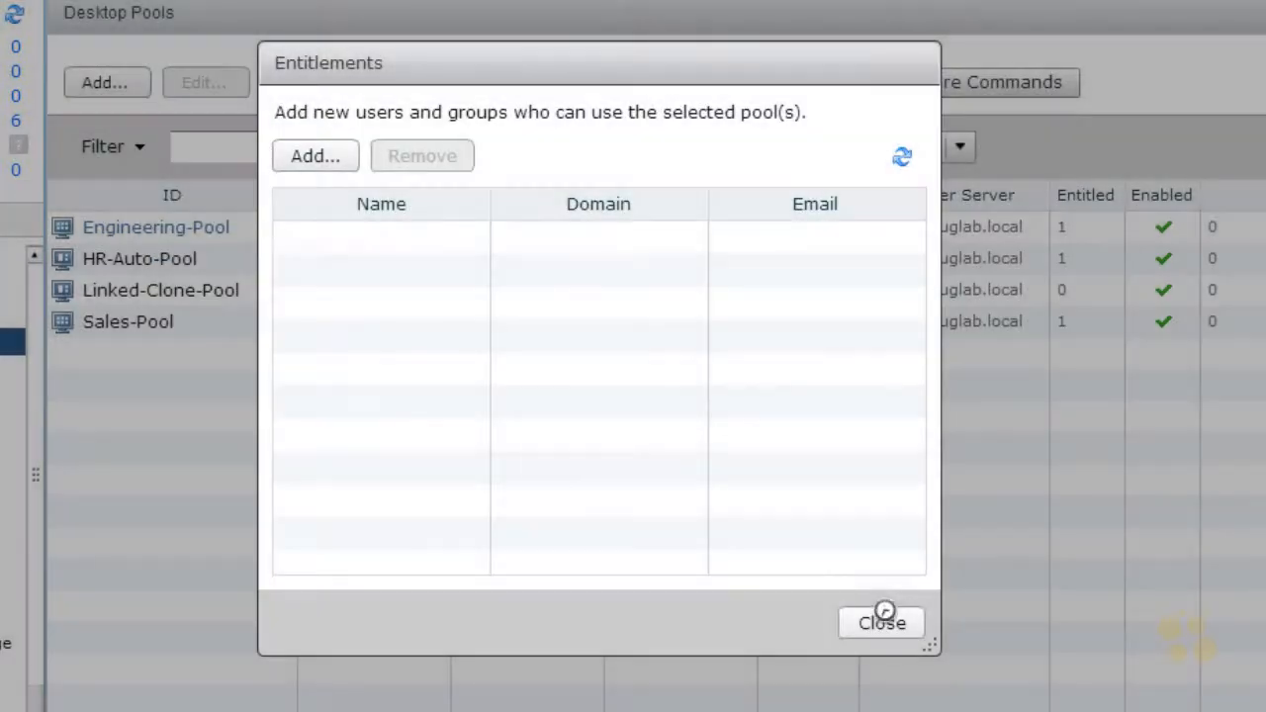
{"action": "left_click", "coordinate": [879, 623]}
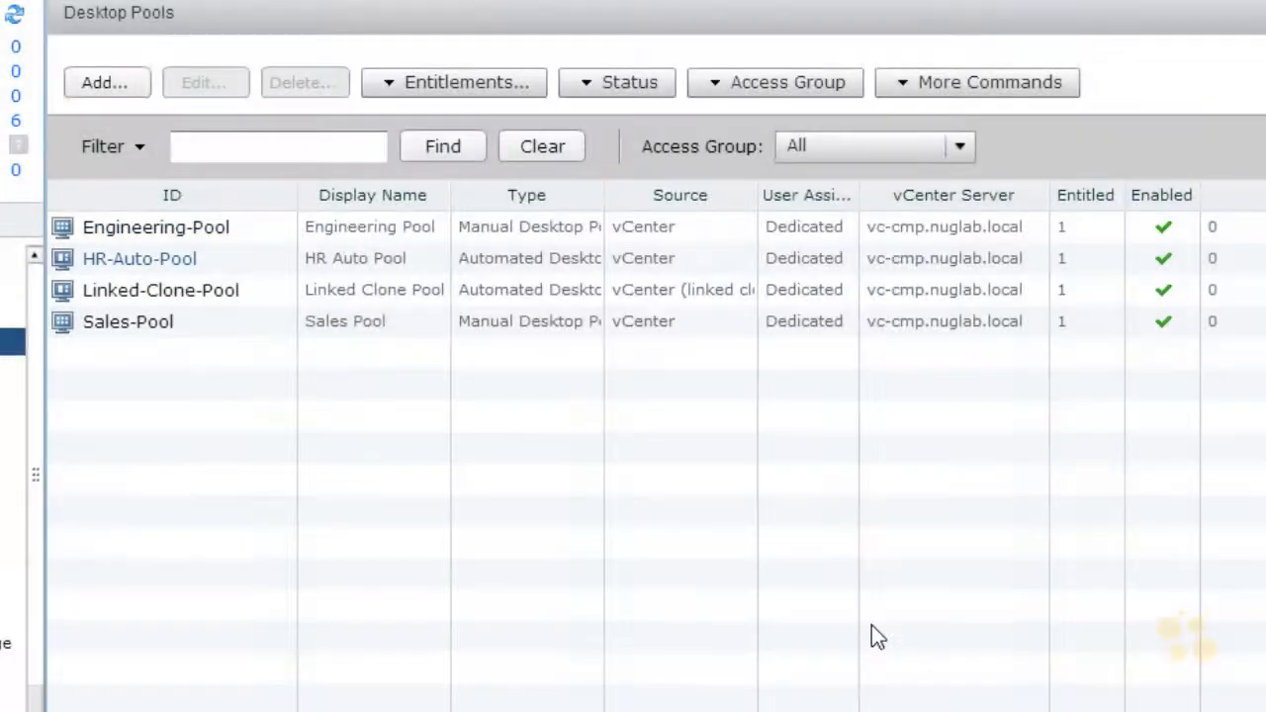
Step: Open the inventory of machines and check the provisioning status of linked-vm-01 in Linked-Clone-Pool
{"action": "left_click", "coordinate": [176, 298]}
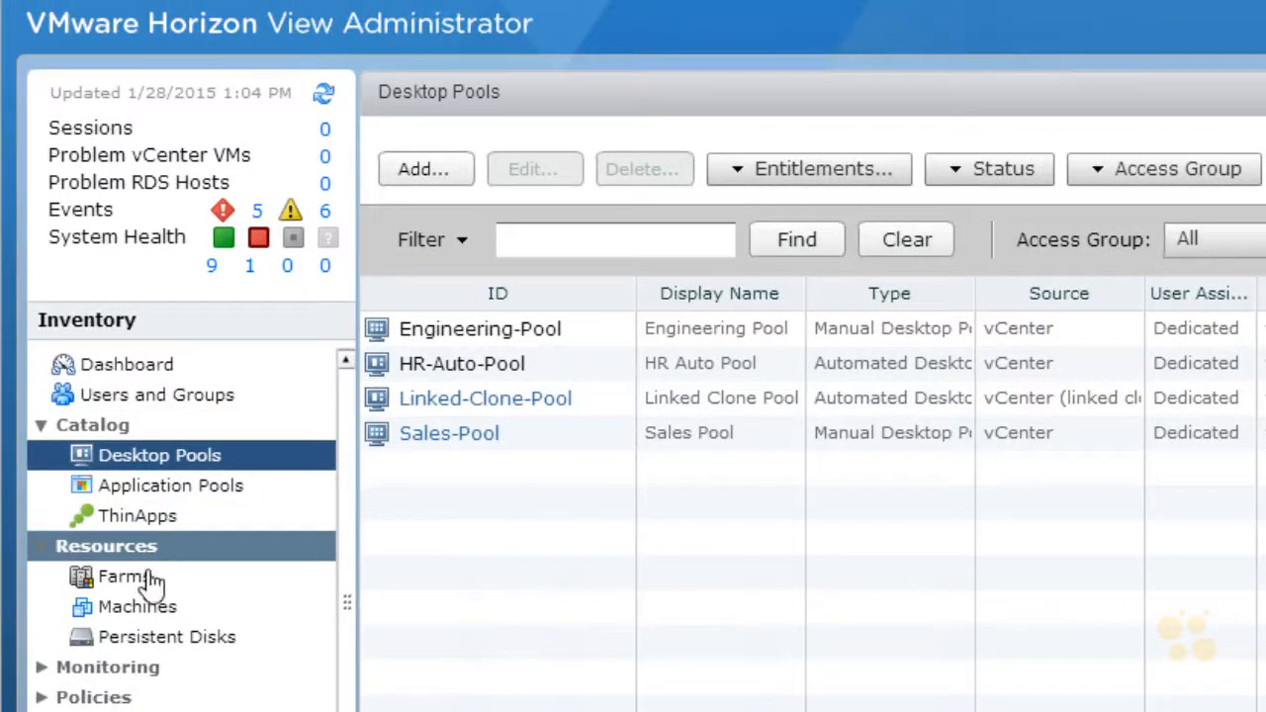
{"action": "left_click", "coordinate": [149, 607]}
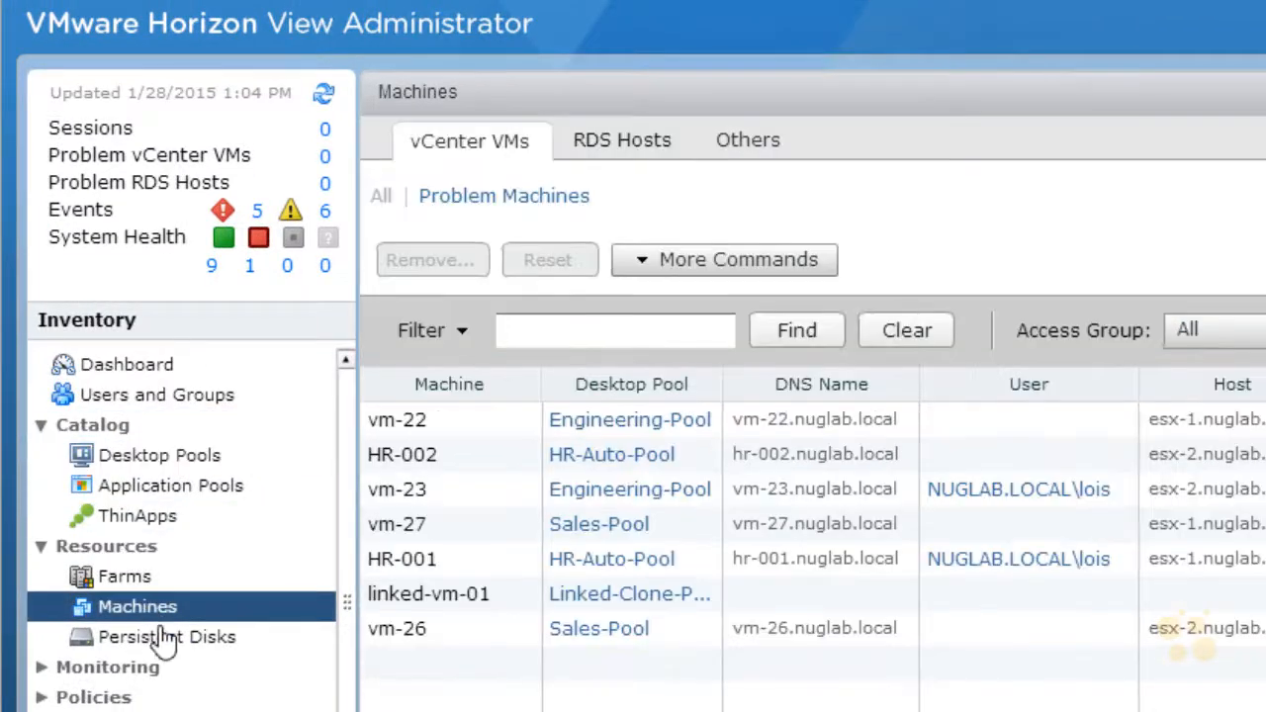
{"action": "left_click", "coordinate": [427, 606]}
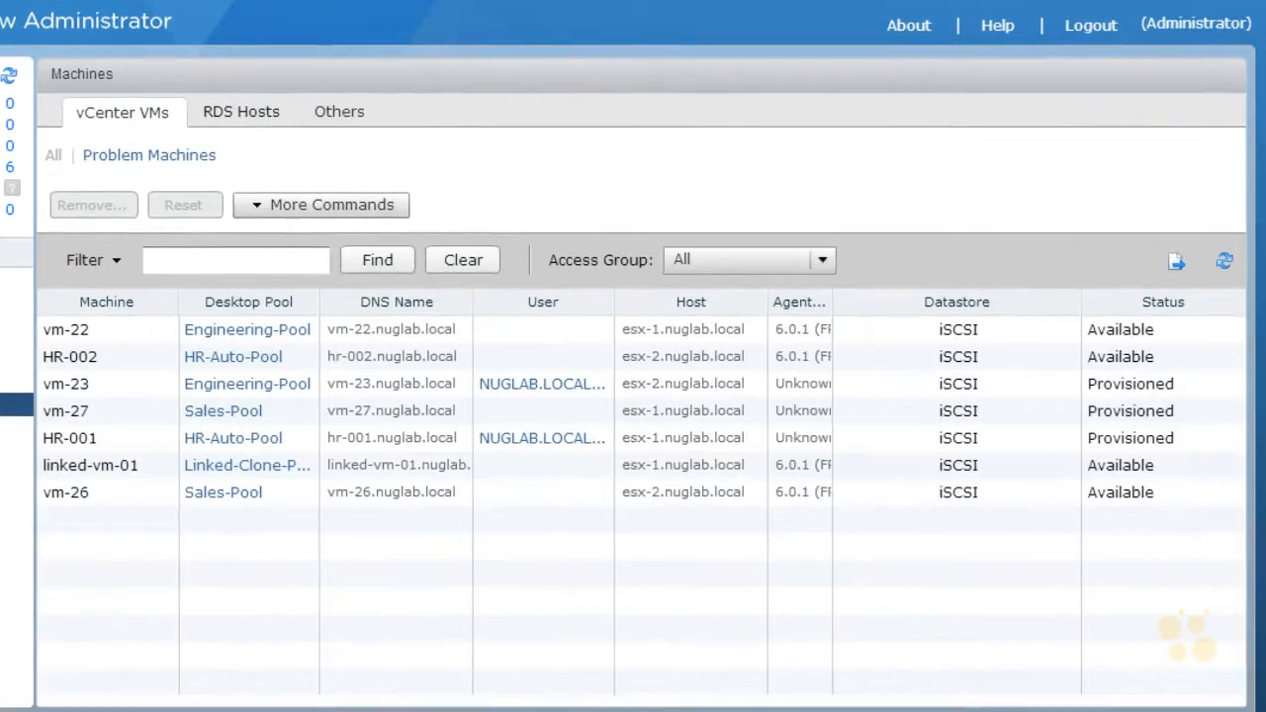
Step: Refresh the machine inventory, select linked-vm-01, sort the list by desktop pool and widen that column to read the pool names
{"action": "left_click", "coordinate": [1225, 260]}
{"action": "left_click", "coordinate": [114, 477]}
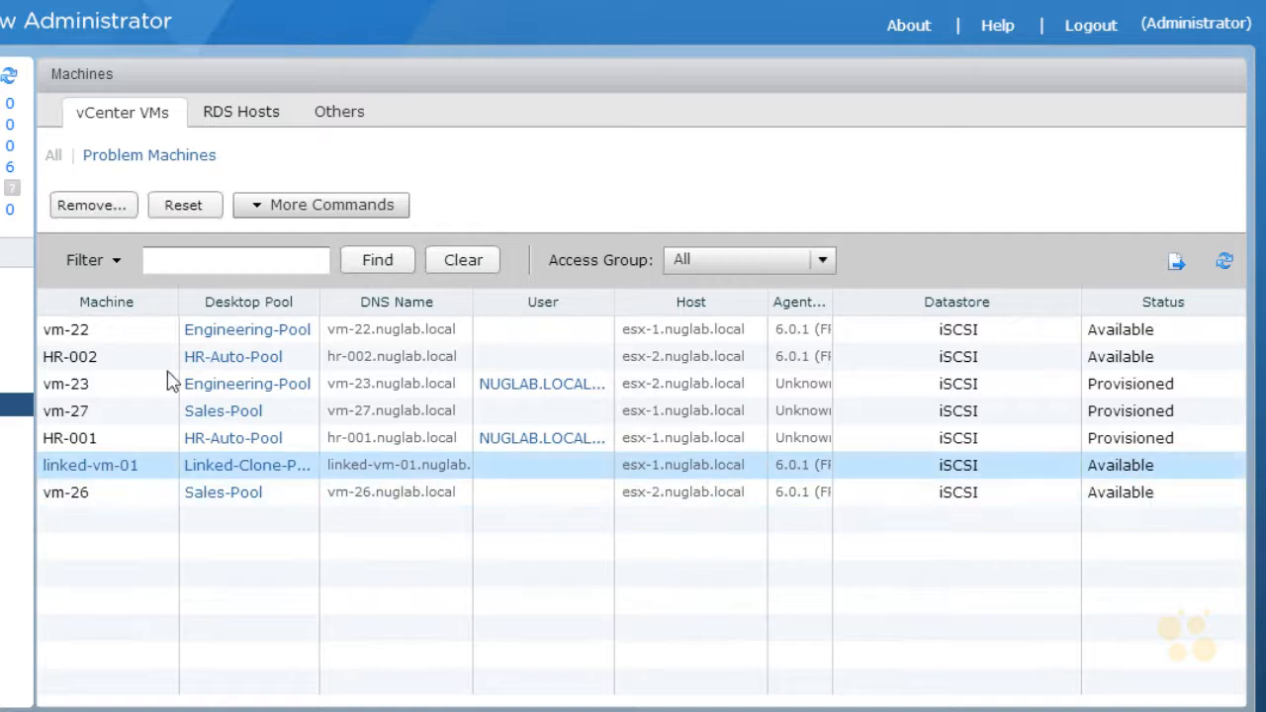
{"action": "left_click", "coordinate": [246, 309]}
{"action": "left_click_drag", "start_coordinate": [319, 295], "coordinate": [393, 302]}
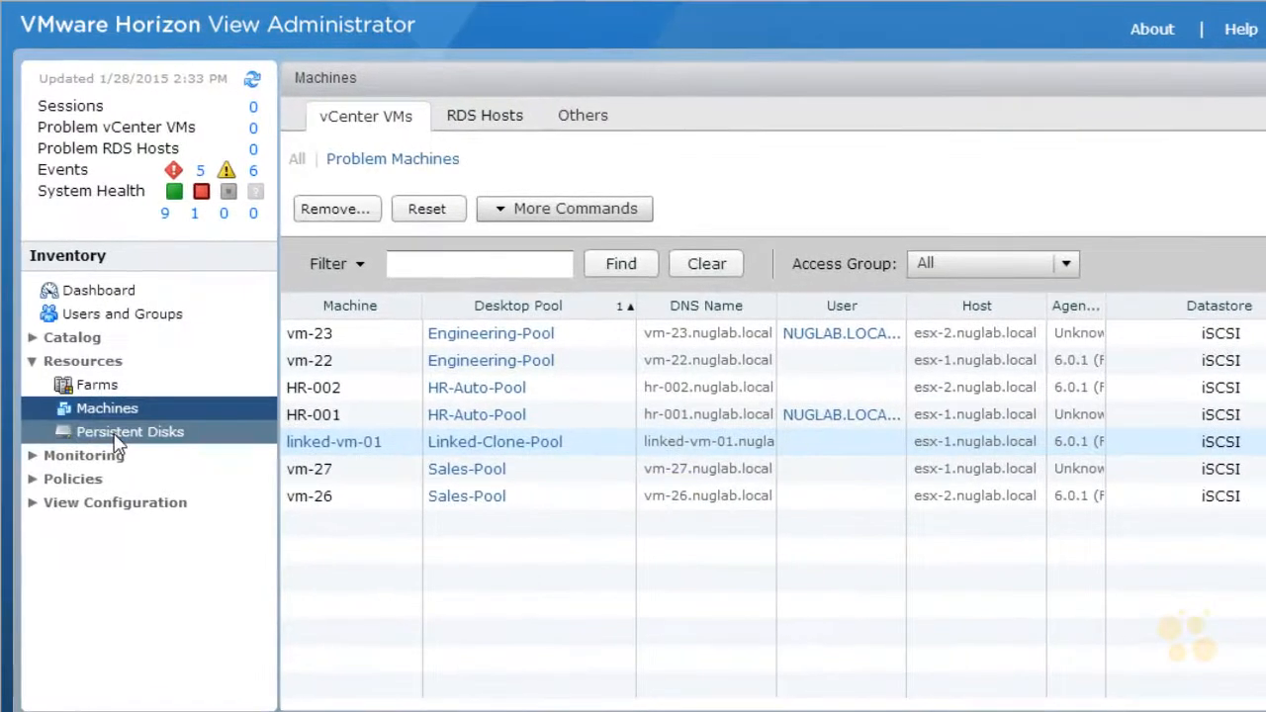
Step: Open the inventory of attached persistent disks and widen the disk name column to examine the disk of linked-vm-01
{"action": "left_click", "coordinate": [115, 435]}
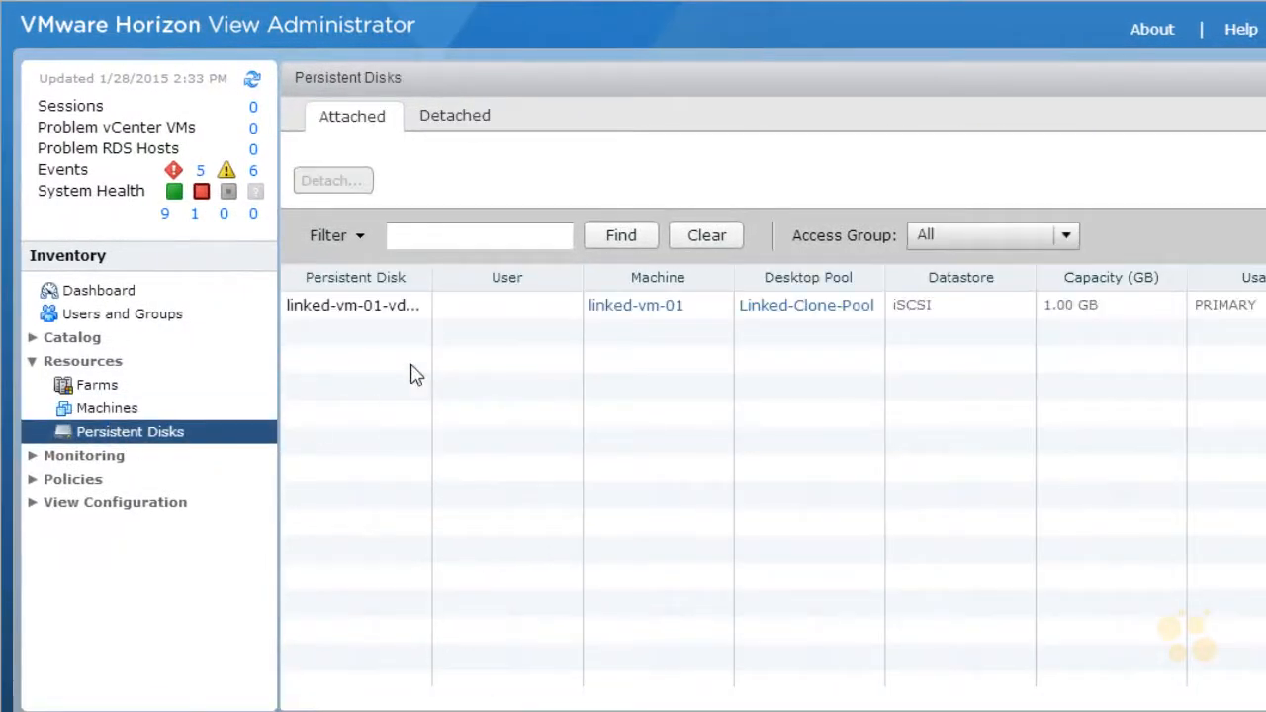
{"action": "left_click_drag", "start_coordinate": [436, 279], "coordinate": [505, 293]}
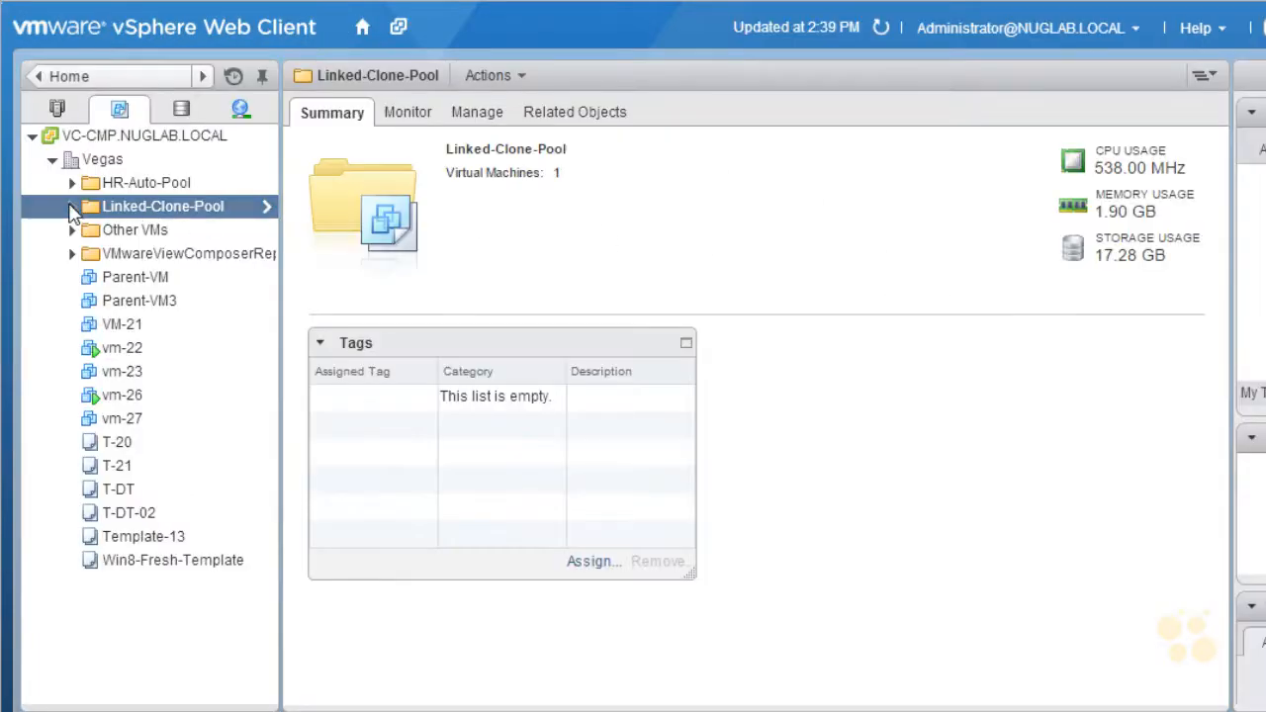
Step: In vSphere Web Client, examine the contents of the Linked-Clone-Pool and VMwareViewComposerReplicaFolder folders and select linked-vm-01
{"action": "left_click", "coordinate": [71, 207]}
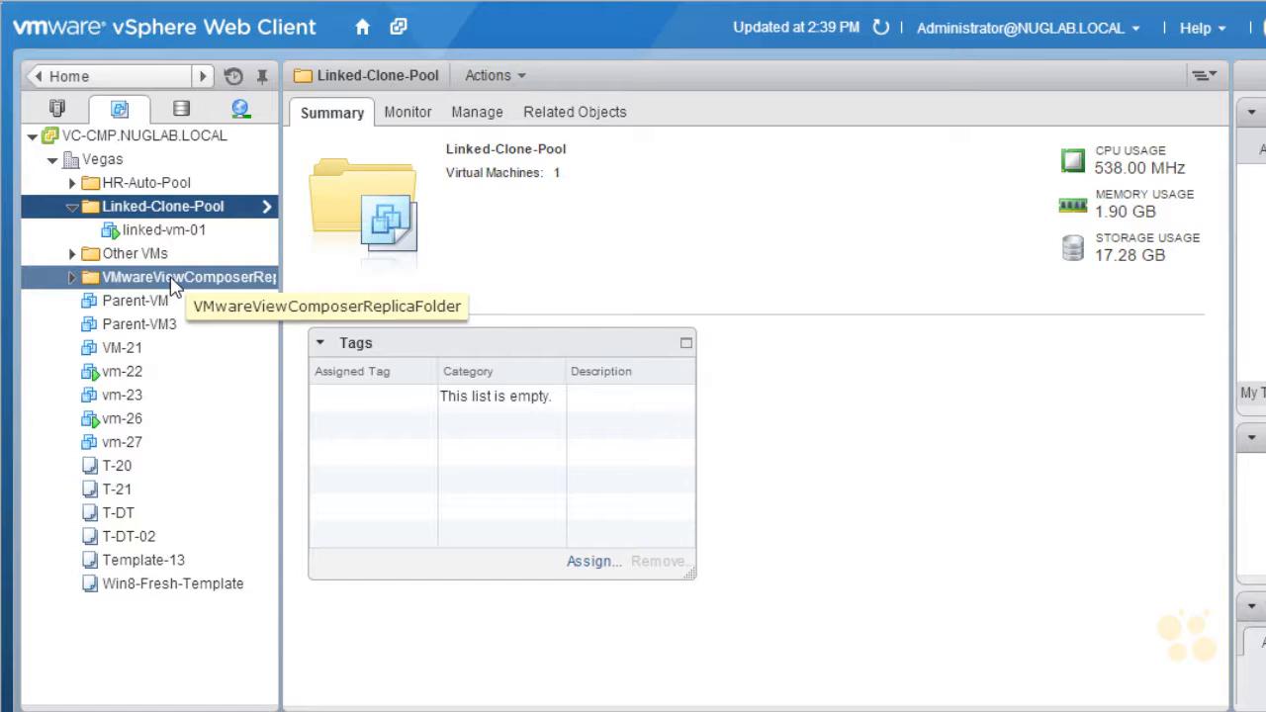
{"action": "left_click", "coordinate": [73, 278]}
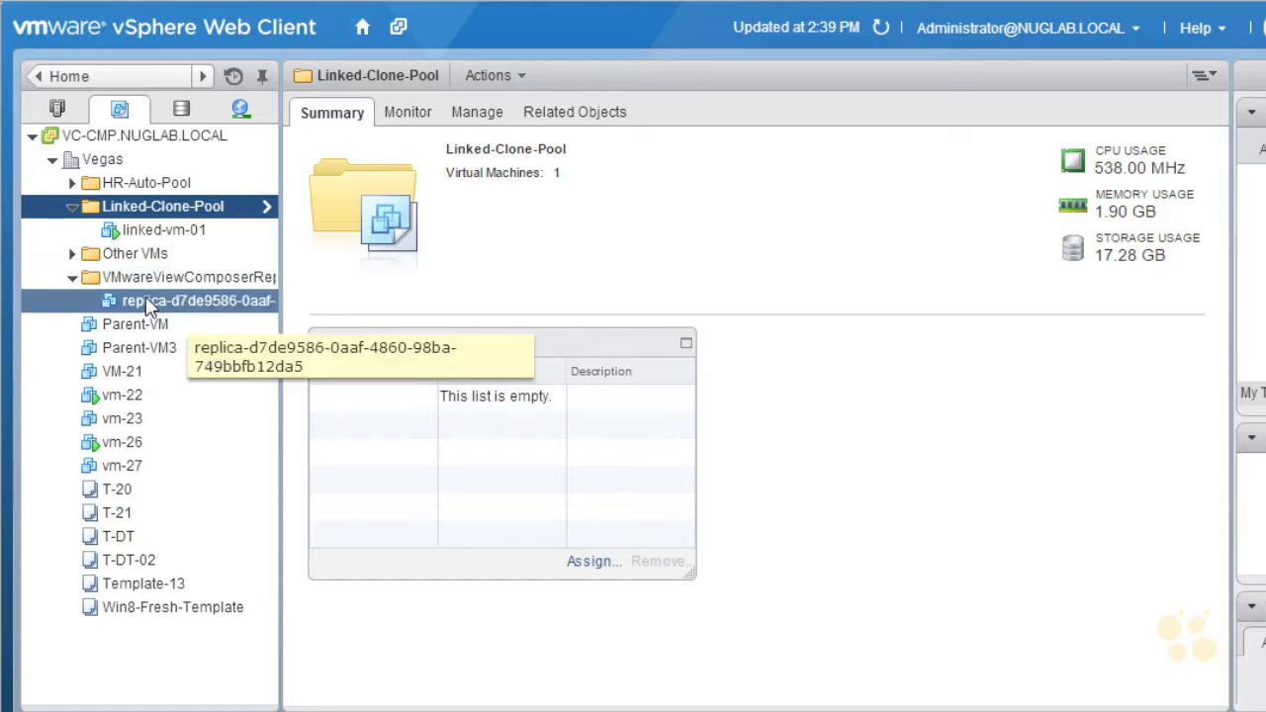
{"action": "left_click", "coordinate": [72, 278]}
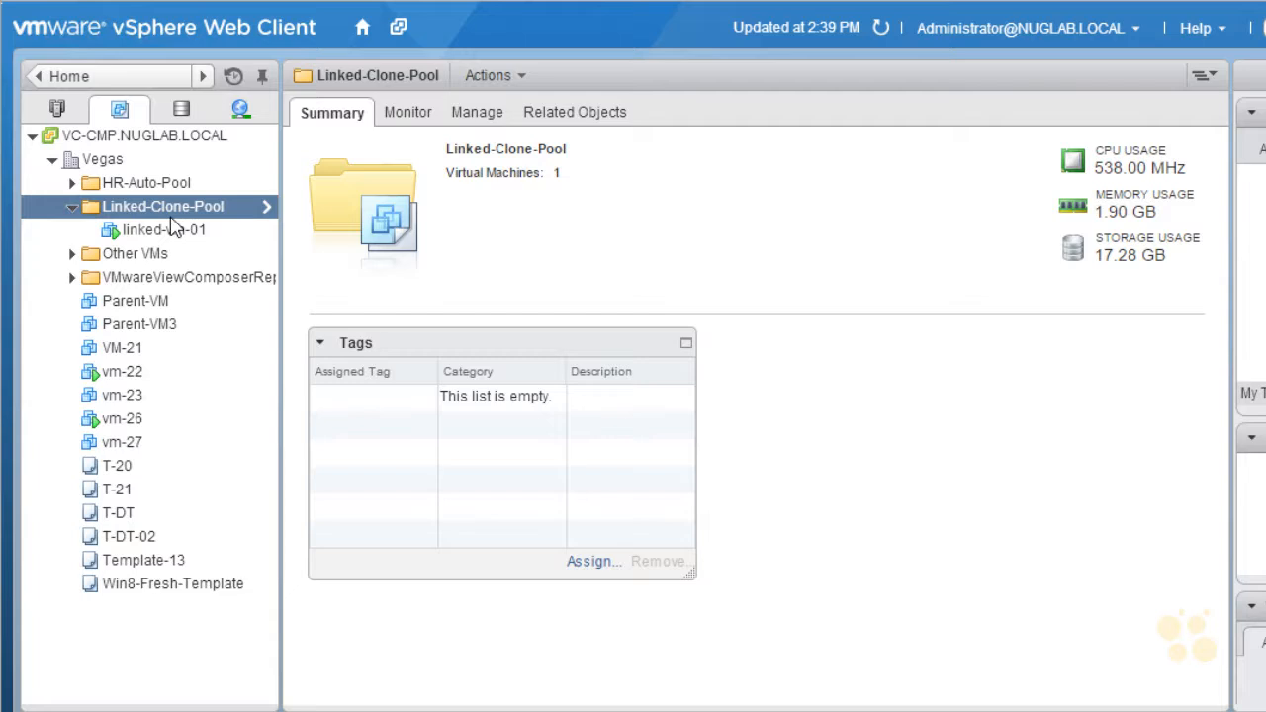
{"action": "left_click", "coordinate": [173, 230]}
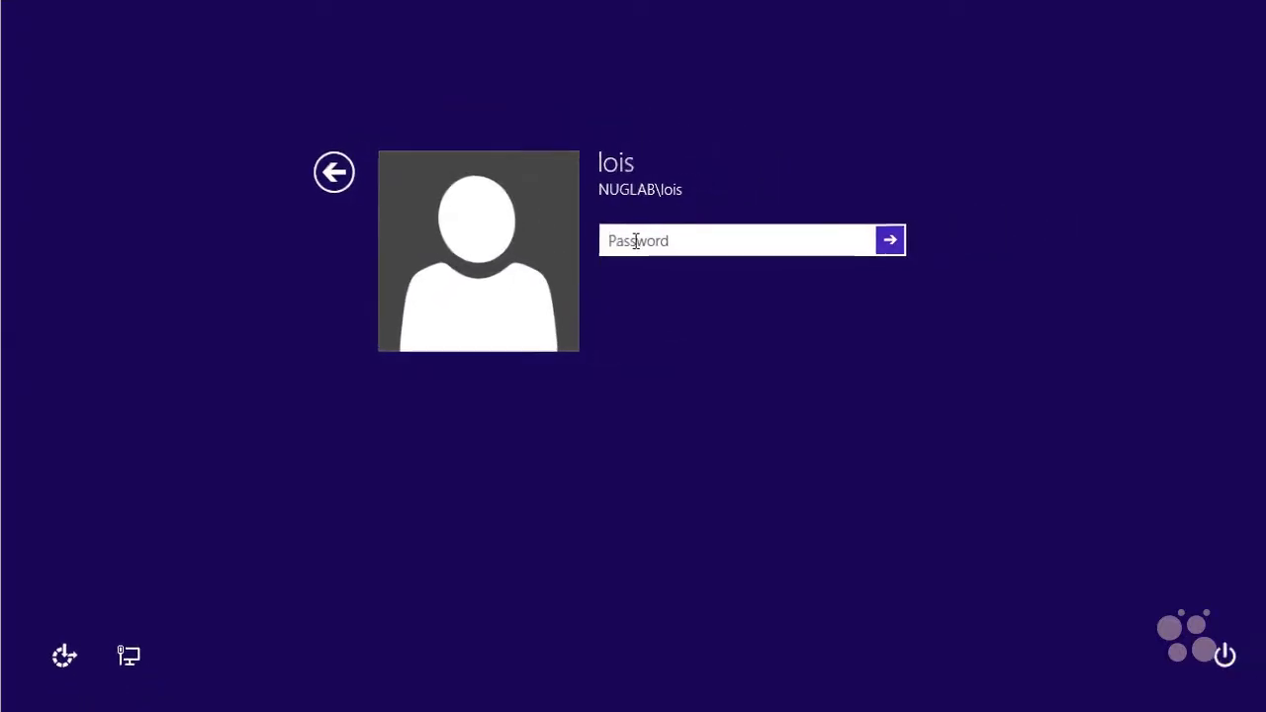
Step: Sign in to the Windows client computer with the account password and launch VMware Horizon Client
{"action": "type", "text": "VMware1!"}
{"action": "key", "text": "Return"}
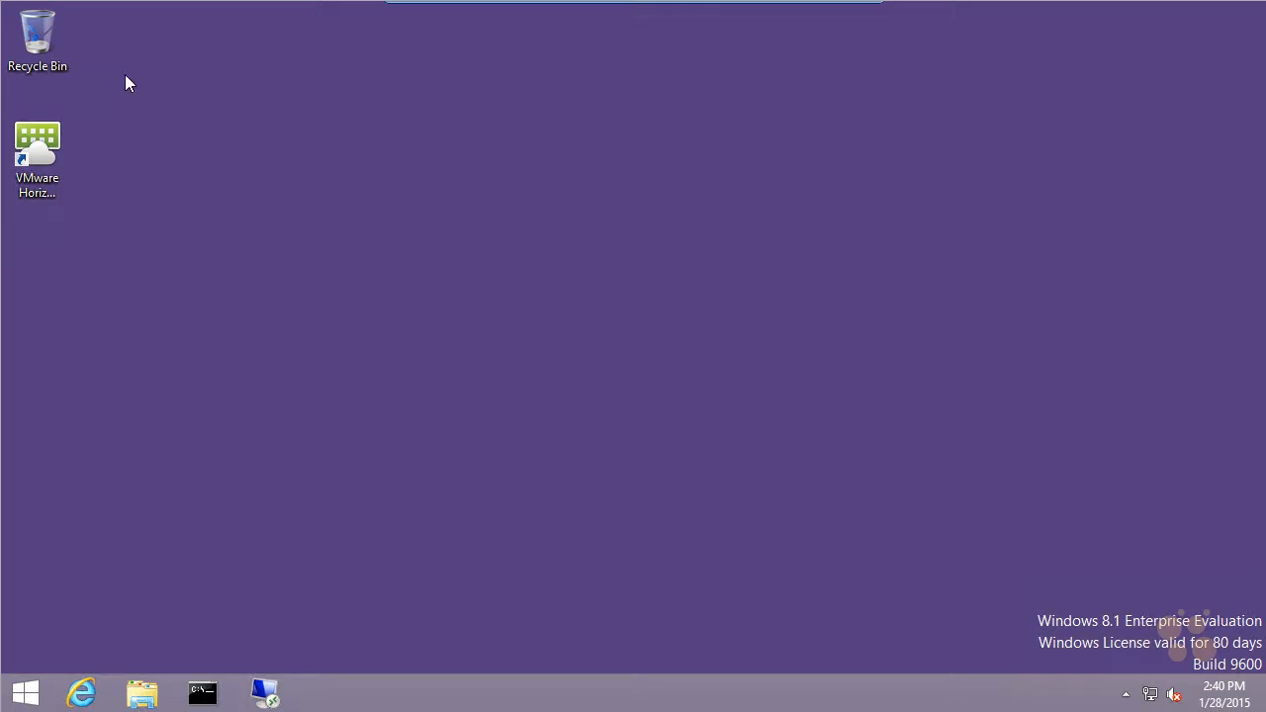
{"action": "left_click", "coordinate": [36, 141]}
{"action": "double_click", "coordinate": [36, 141]}
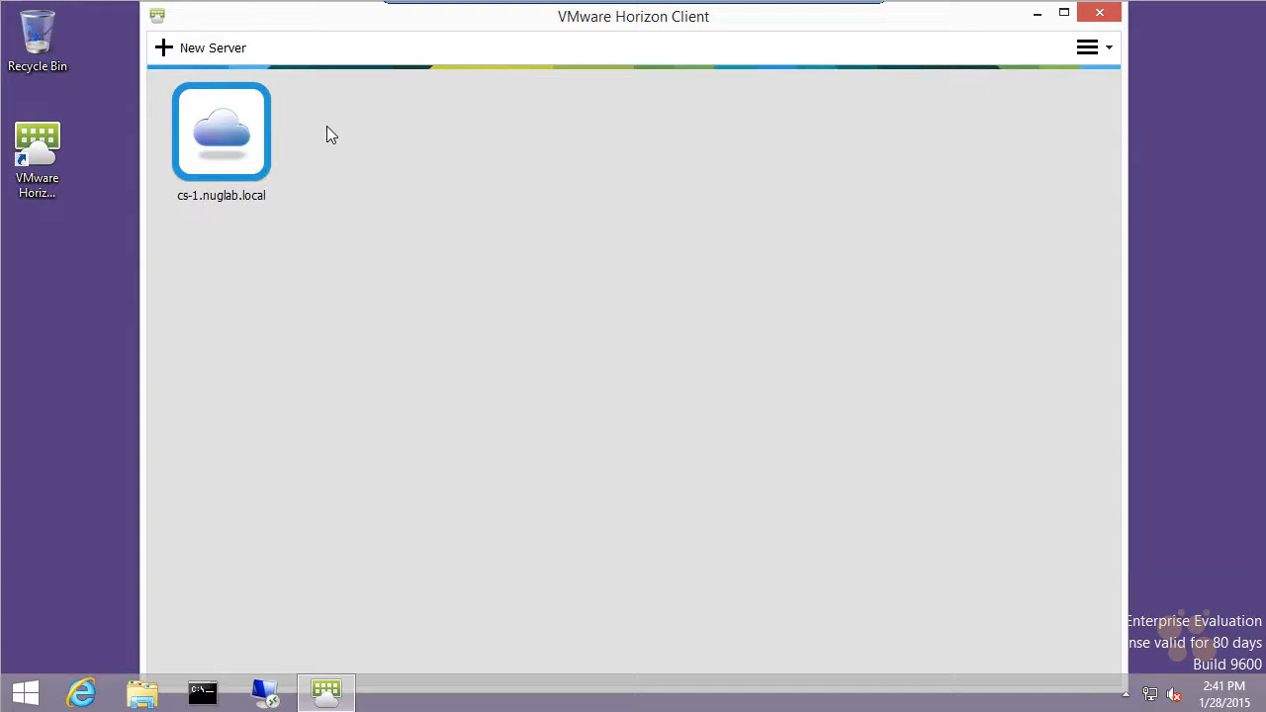
Step: Enable logging in as the current user in Horizon Client and check that the option is set
{"action": "left_click", "coordinate": [1108, 50]}
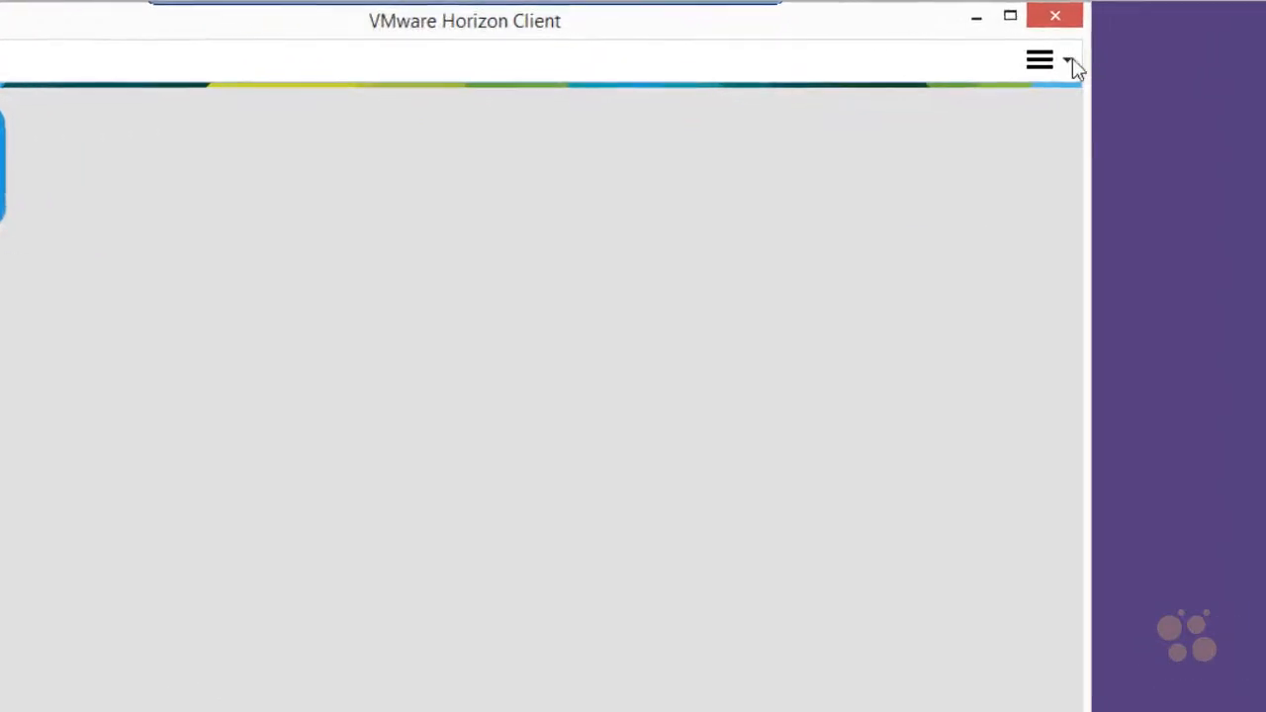
{"action": "left_click", "coordinate": [1108, 50]}
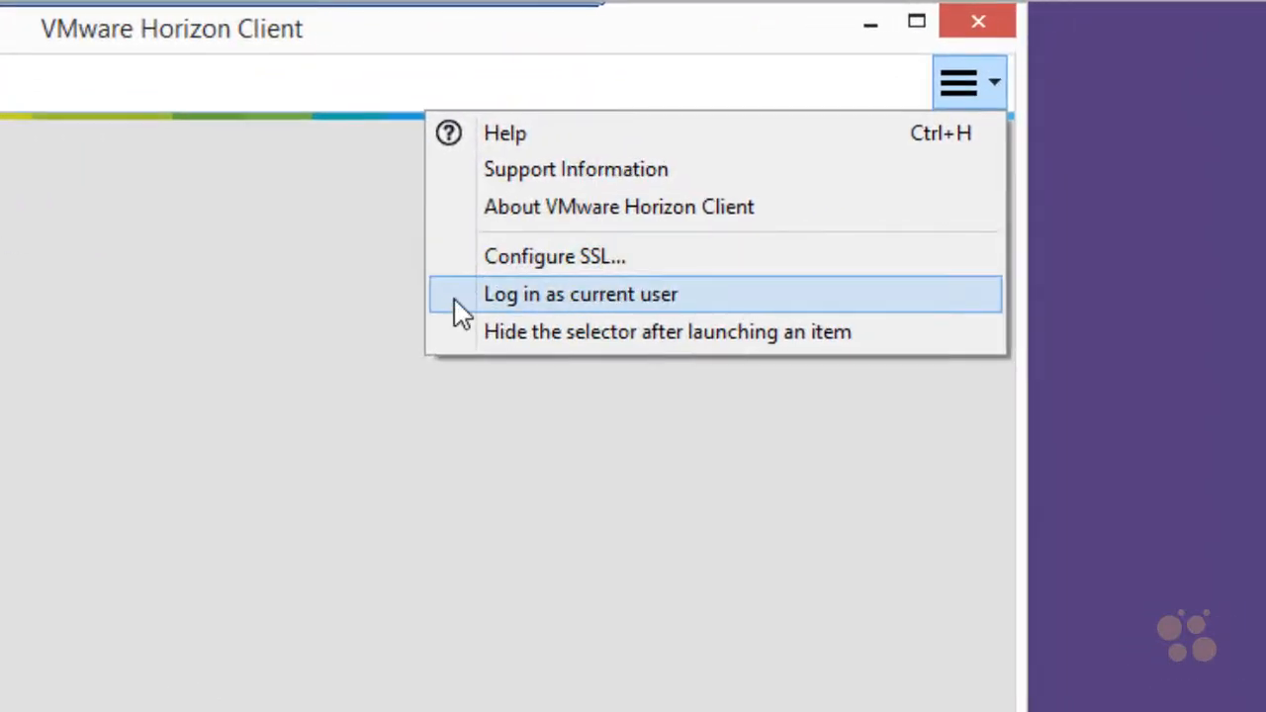
{"action": "left_click", "coordinate": [455, 299]}
{"action": "left_click", "coordinate": [998, 85]}
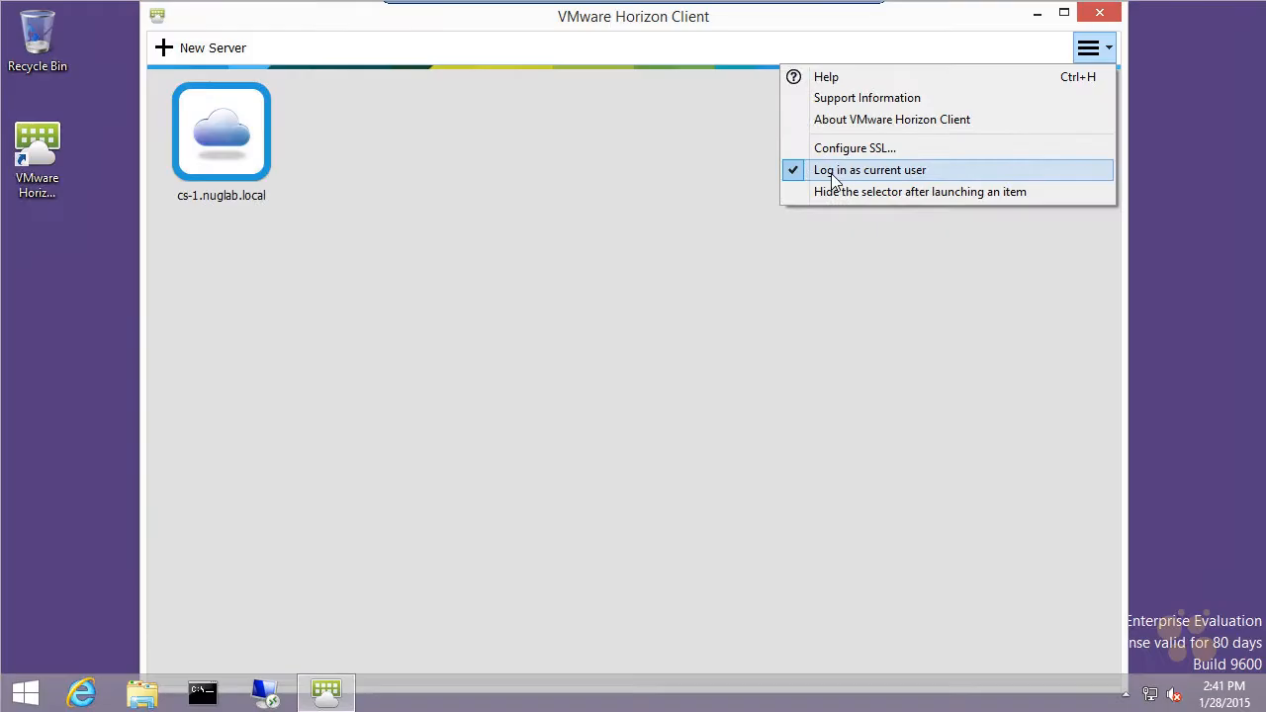
{"action": "left_click", "coordinate": [498, 456]}
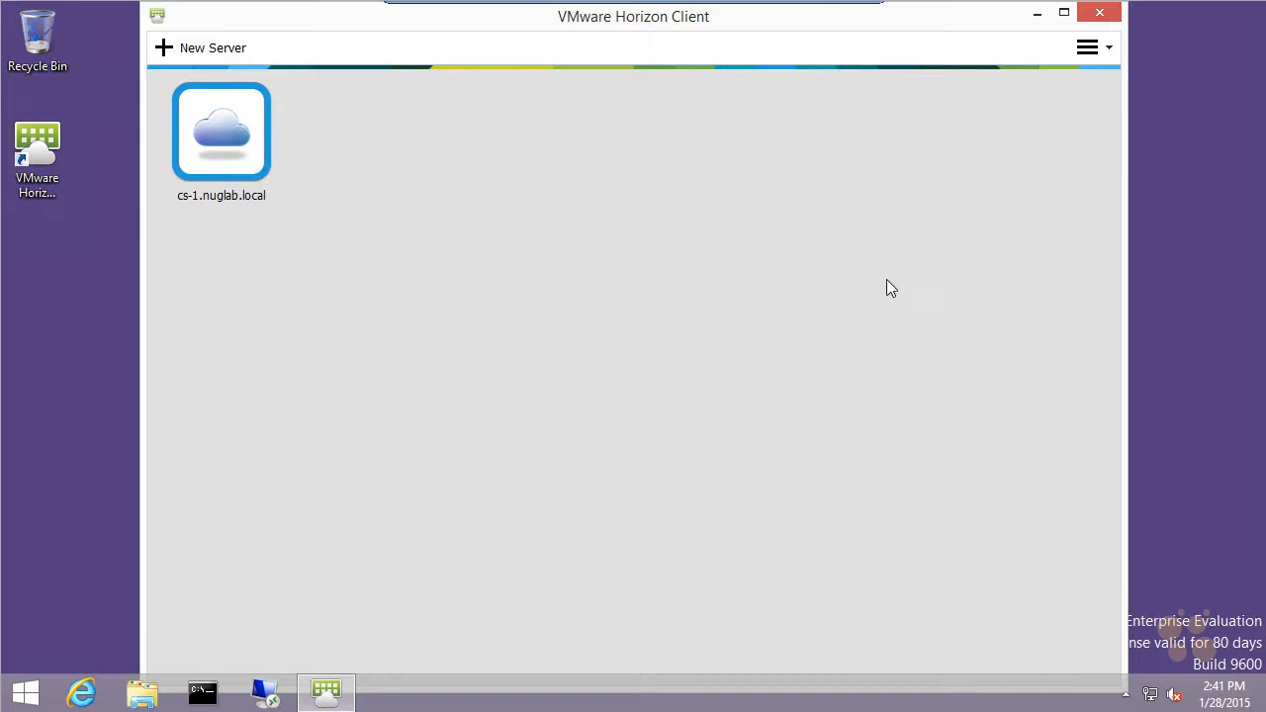
Step: Connect to cs-1.nuglab.local, launch the Linked Clone Pool desktop and switch it from full screen to a window
{"action": "double_click", "coordinate": [227, 139]}
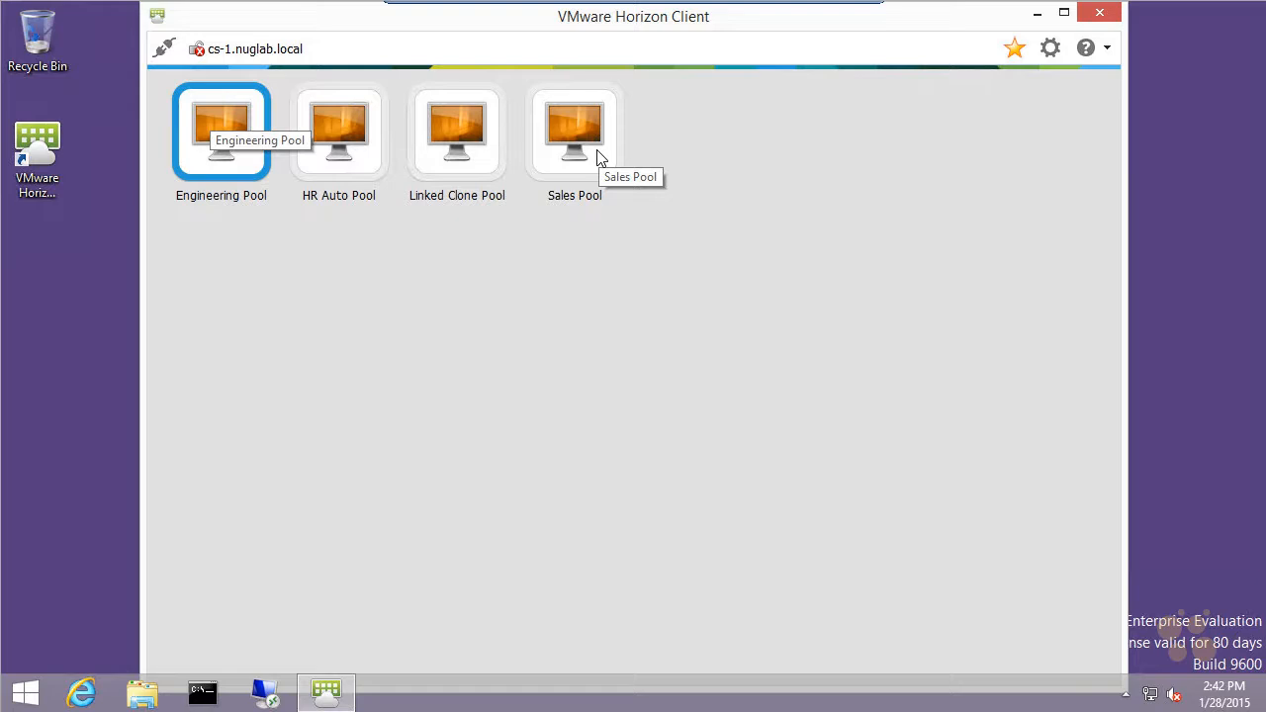
{"action": "left_click", "coordinate": [336, 162]}
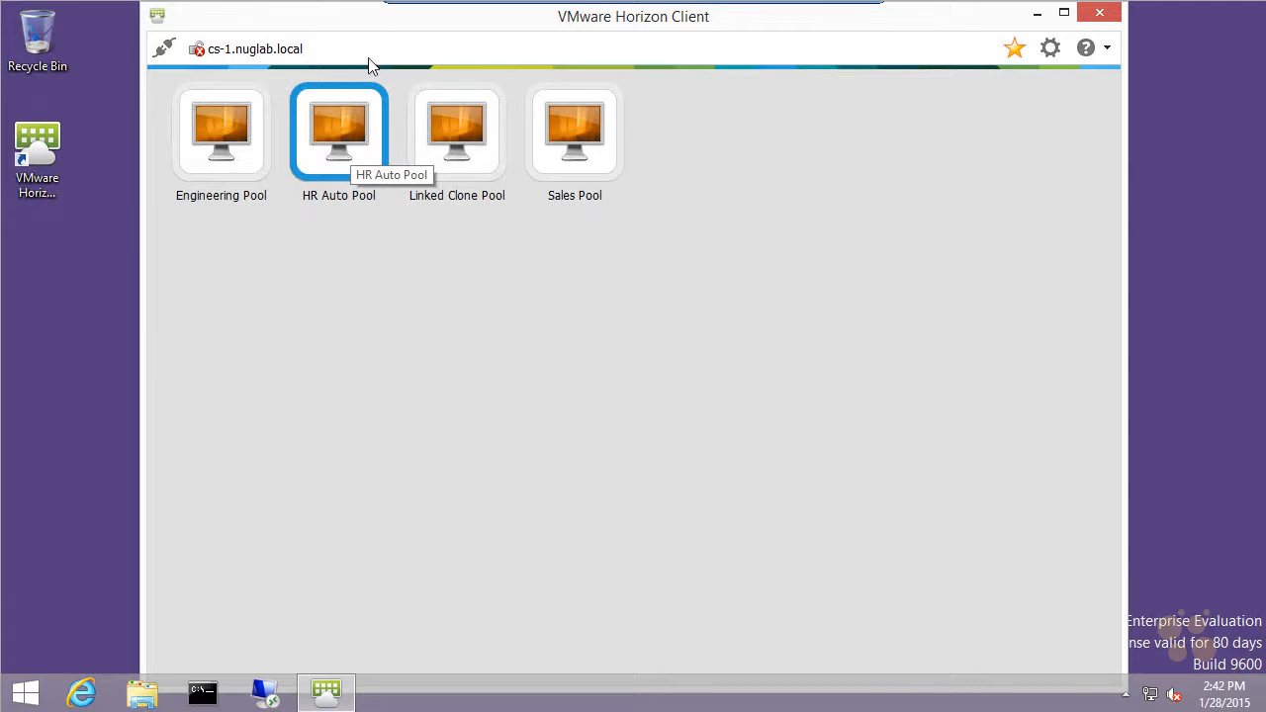
{"action": "left_click", "coordinate": [468, 154]}
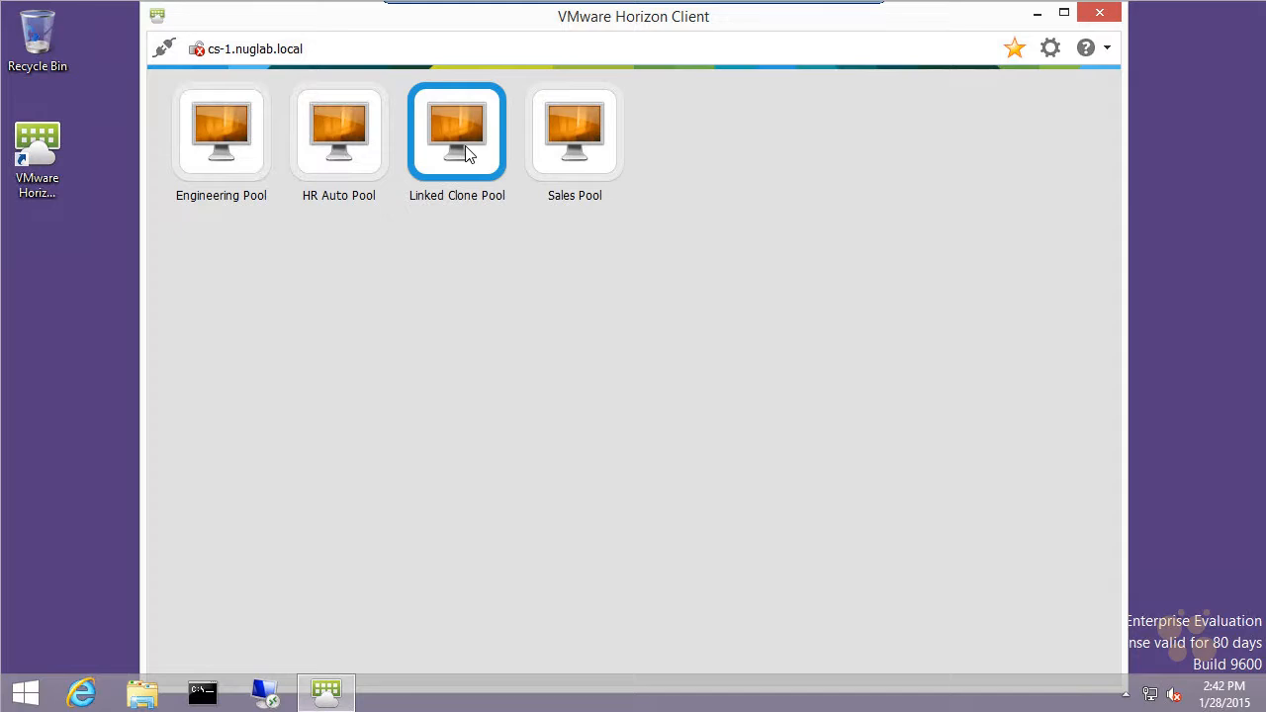
{"action": "double_click", "coordinate": [458, 133]}
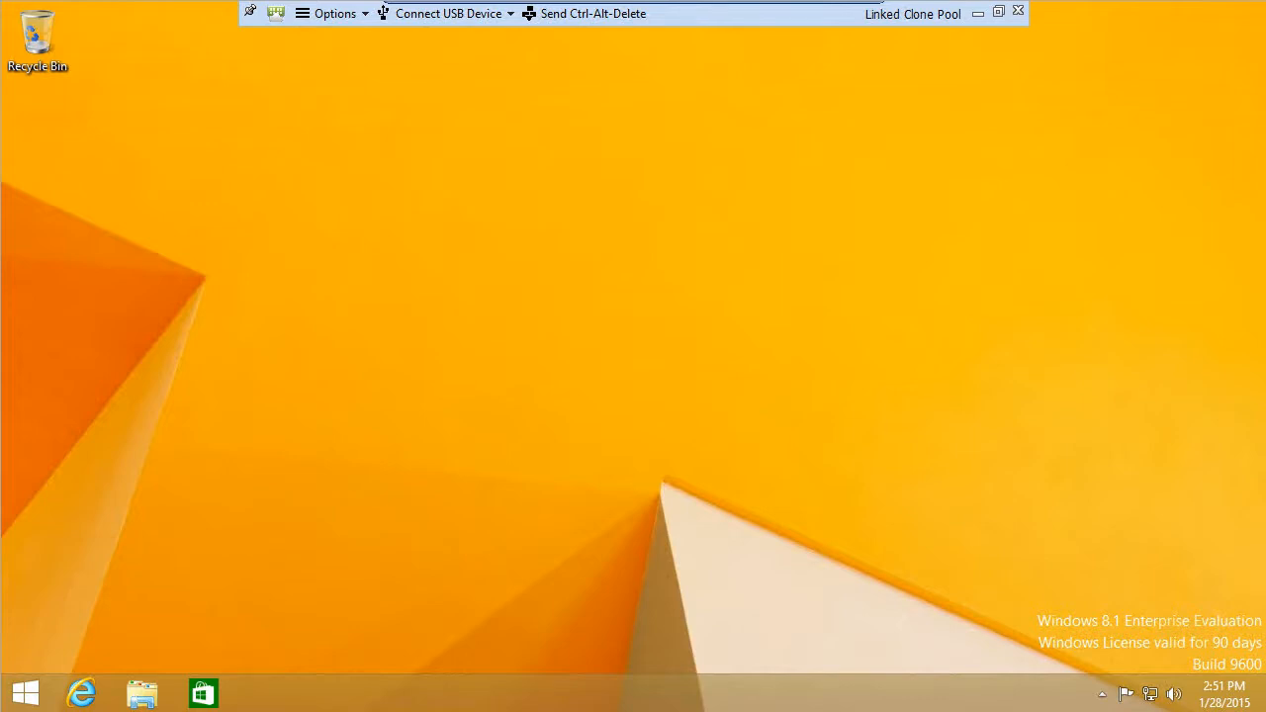
{"action": "left_click", "coordinate": [998, 12]}
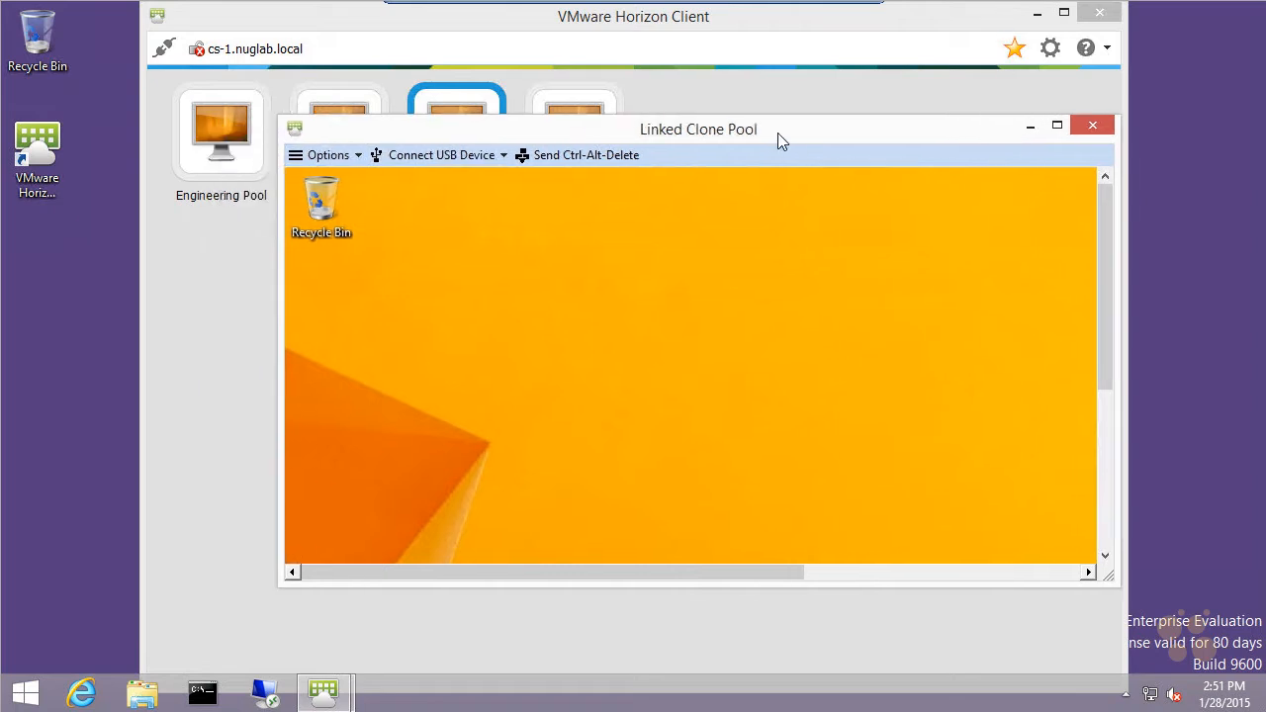
Step: Change the linked-clone desktop's background to a solid orange color and save the change
{"action": "right_click", "coordinate": [655, 320]}
{"action": "left_click", "coordinate": [717, 505]}
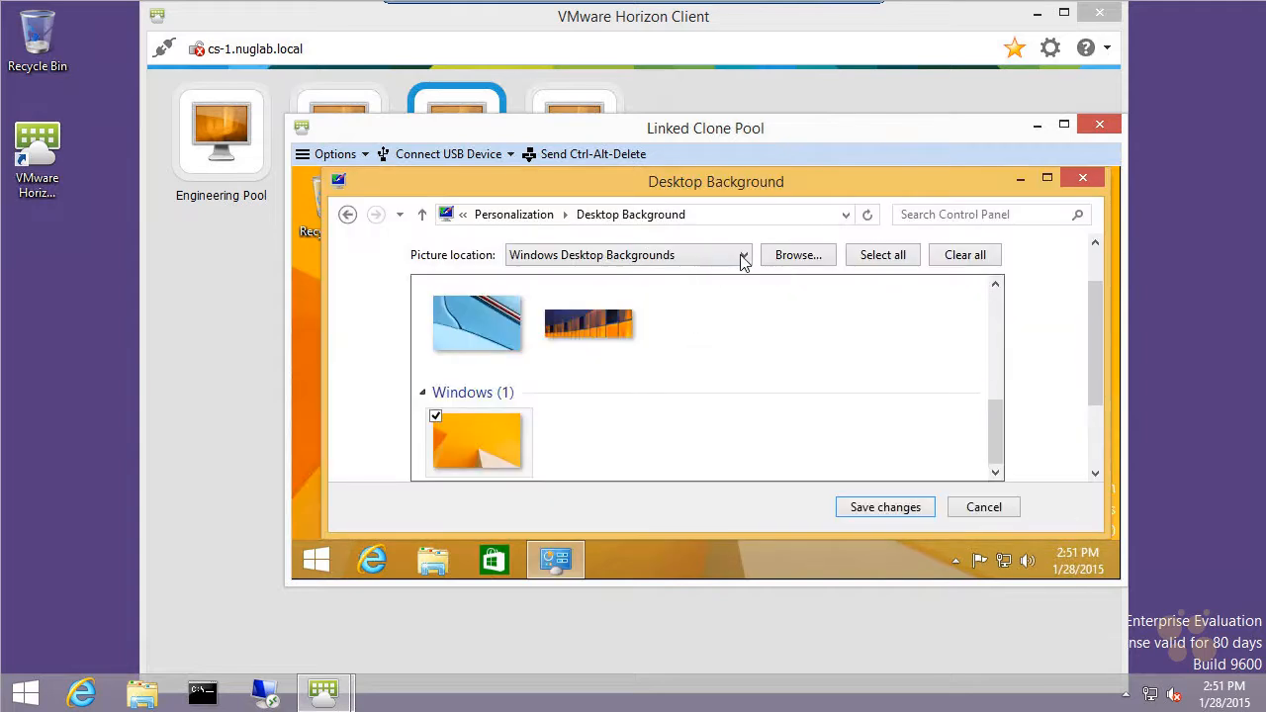
{"action": "left_click", "coordinate": [744, 259]}
{"action": "left_click", "coordinate": [571, 322]}
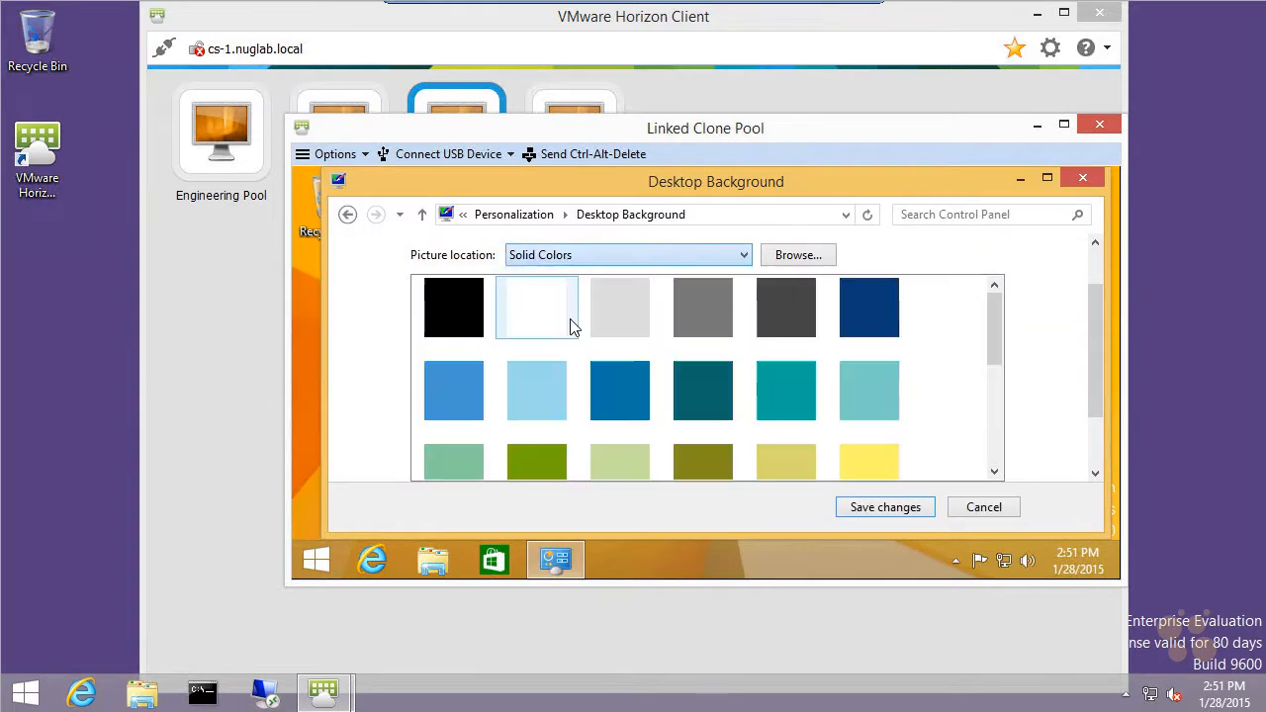
{"action": "left_click", "coordinate": [998, 422]}
{"action": "left_click", "coordinate": [639, 357]}
{"action": "left_click", "coordinate": [780, 358]}
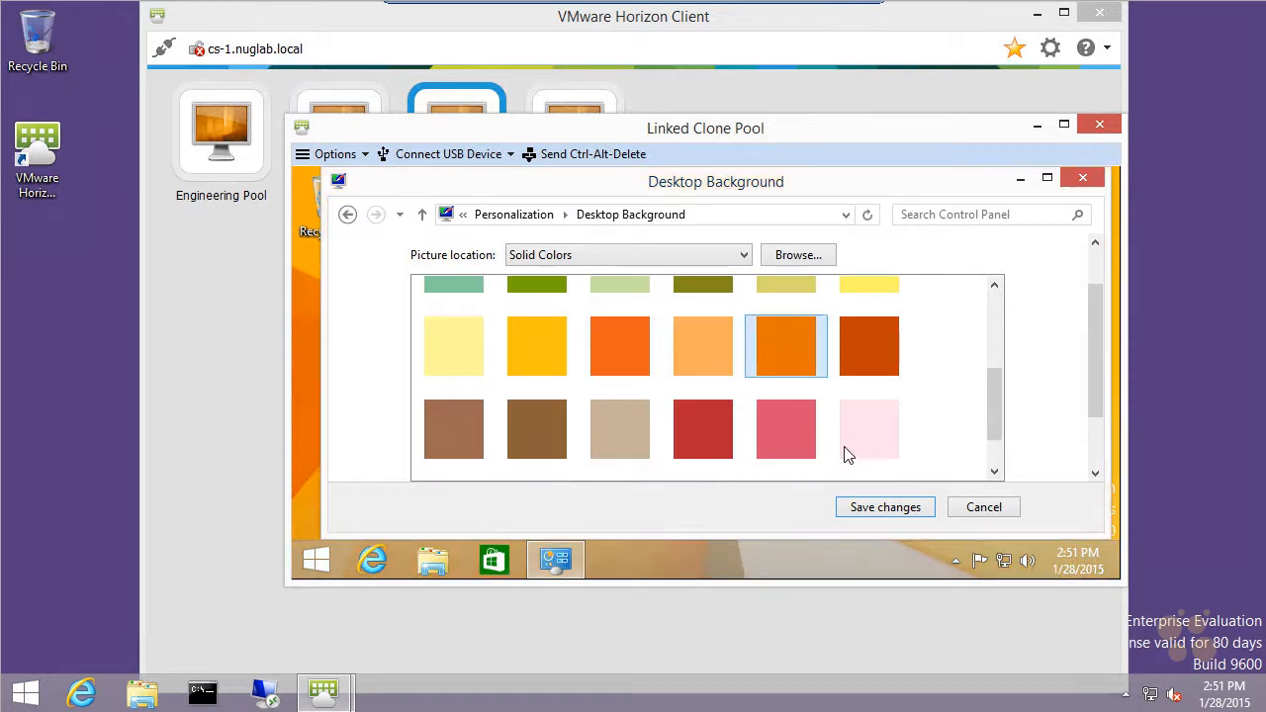
{"action": "left_click", "coordinate": [882, 508]}
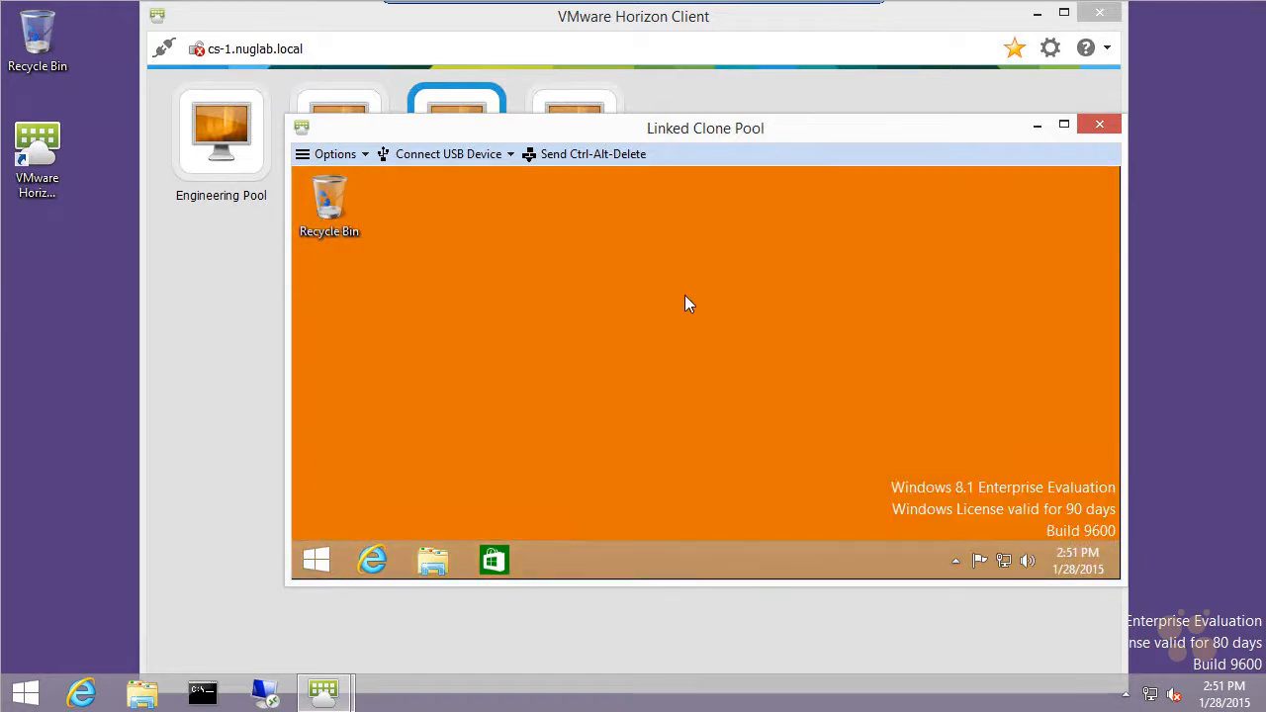
Step: Create a folder named "From Linked Clone Pool" on the linked-clone desktop
{"action": "right_click", "coordinate": [596, 330]}
{"action": "mouse_move", "coordinate": [661, 471]}
{"action": "left_click", "coordinate": [836, 305]}
{"action": "type", "text": "From Linked Clone Pool"}
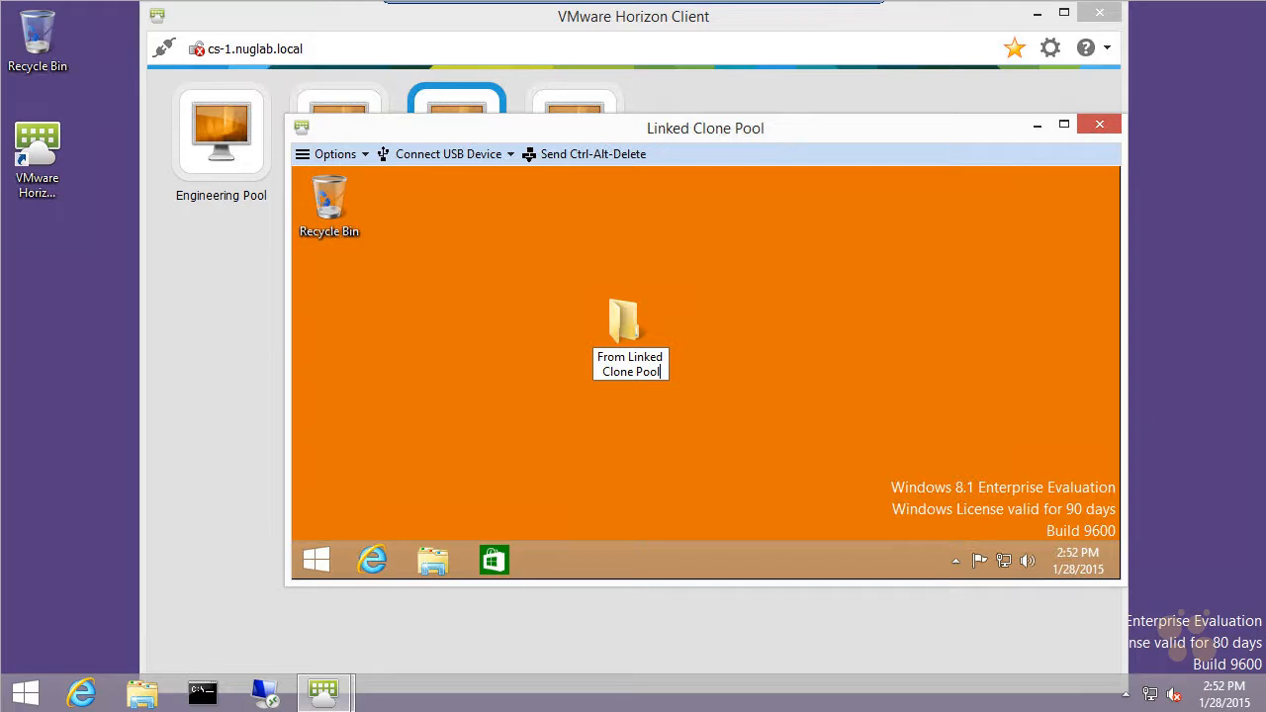
{"action": "key", "text": "Return"}
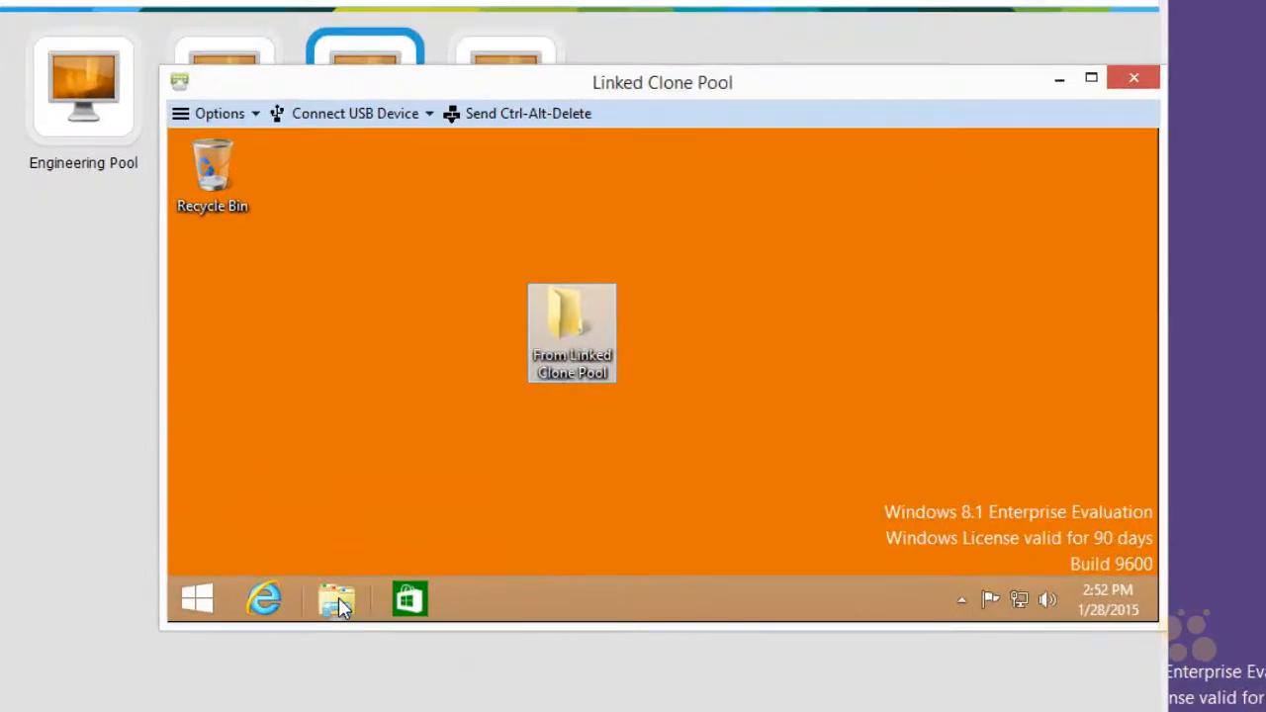
Step: Examine the virtual desktop's drives in File Explorer and browse the Users folder on PersistentDataDisk (D:)
{"action": "left_click", "coordinate": [435, 561]}
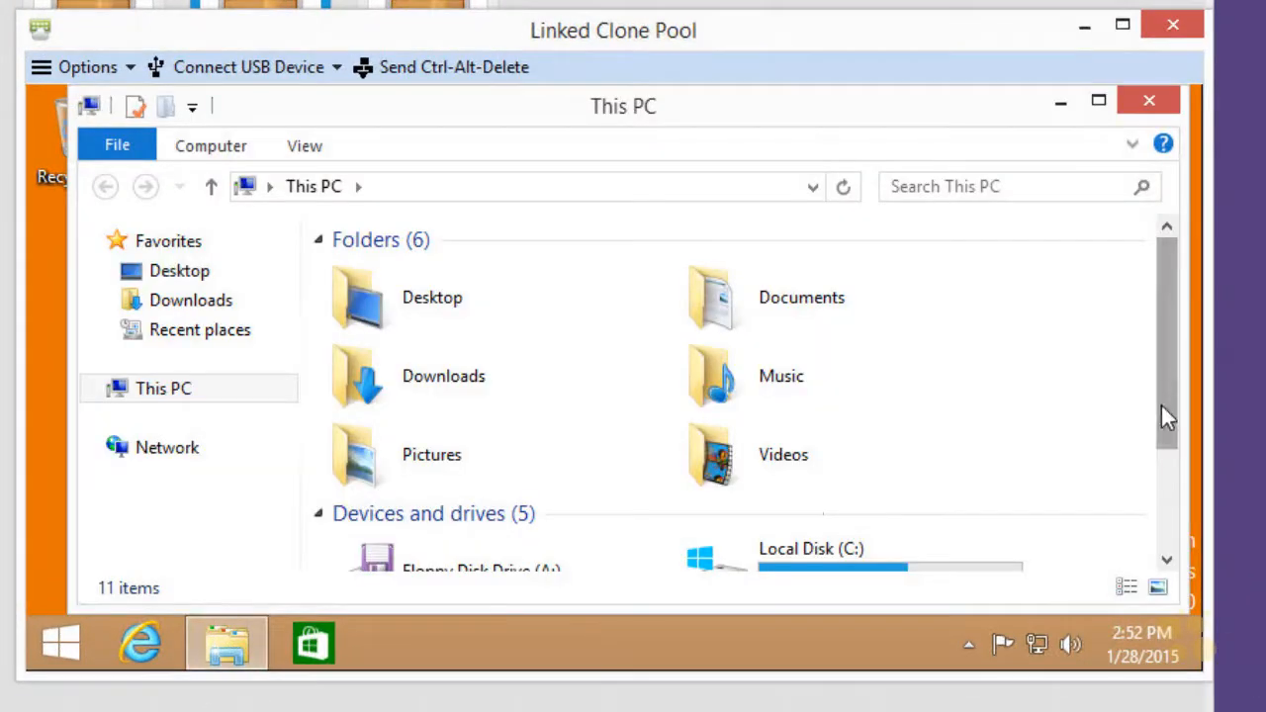
{"action": "left_click_drag", "start_coordinate": [1161, 405], "coordinate": [1163, 548]}
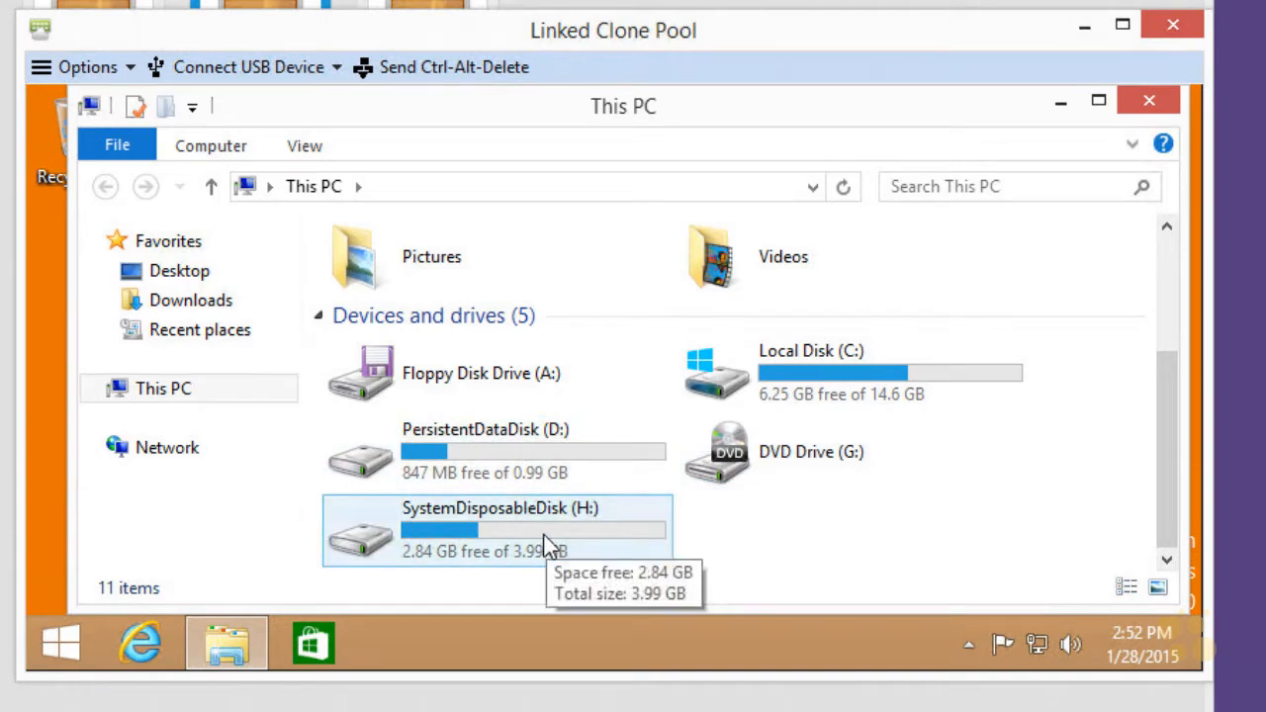
{"action": "double_click", "coordinate": [519, 452]}
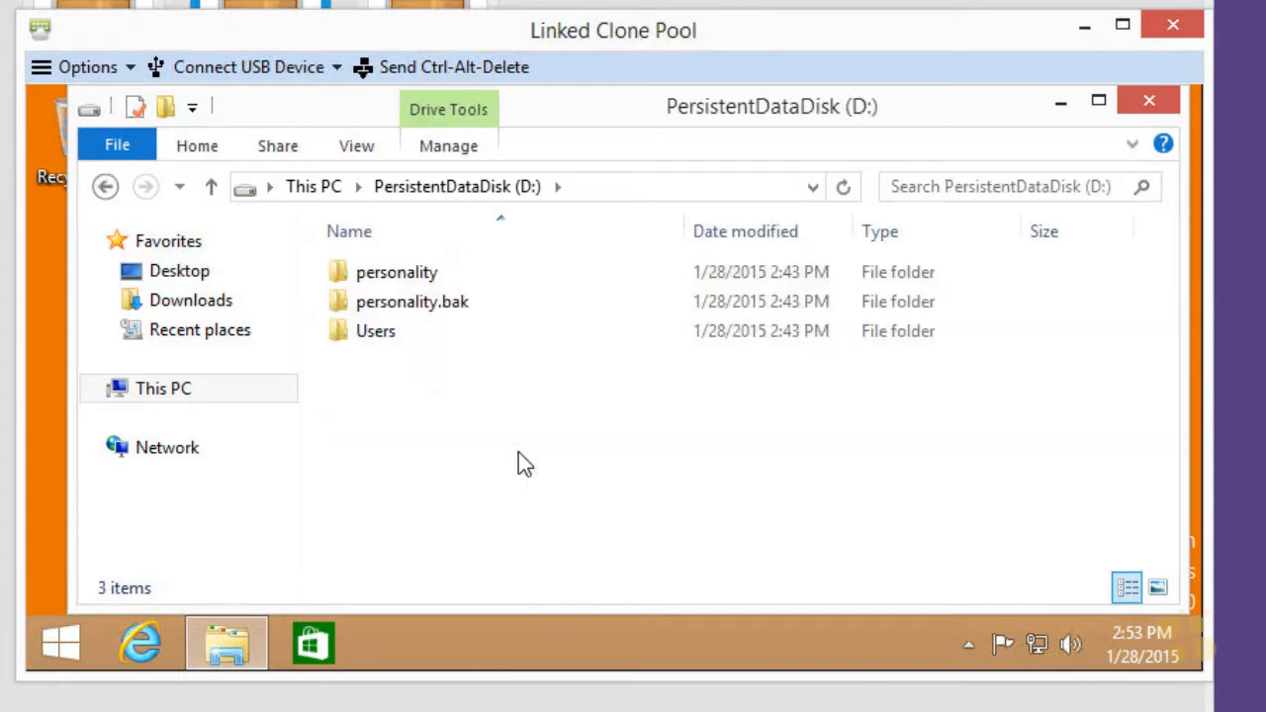
{"action": "double_click", "coordinate": [379, 336]}
{"action": "double_click", "coordinate": [373, 275]}
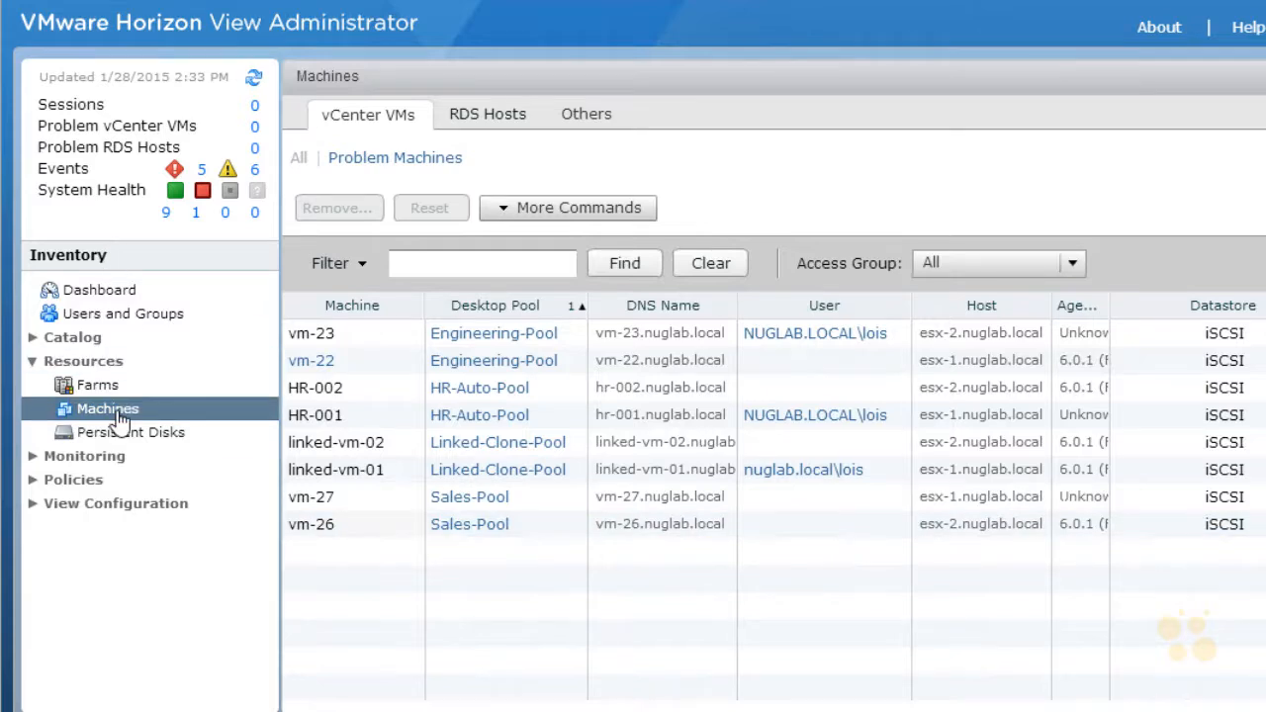
Step: In View Administrator's machine inventory, check the assigned user and status of linked-vm-01, and select linked-vm-02
{"action": "left_click", "coordinate": [326, 473]}
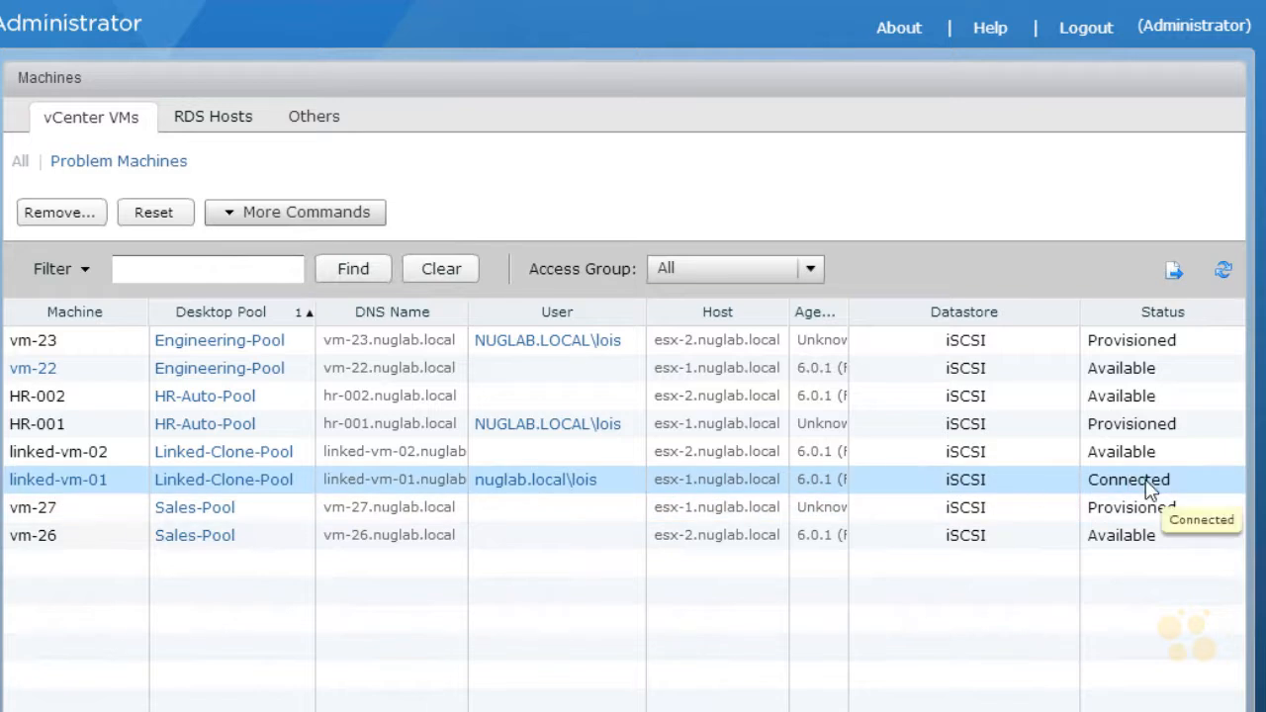
{"action": "left_click", "coordinate": [85, 455]}
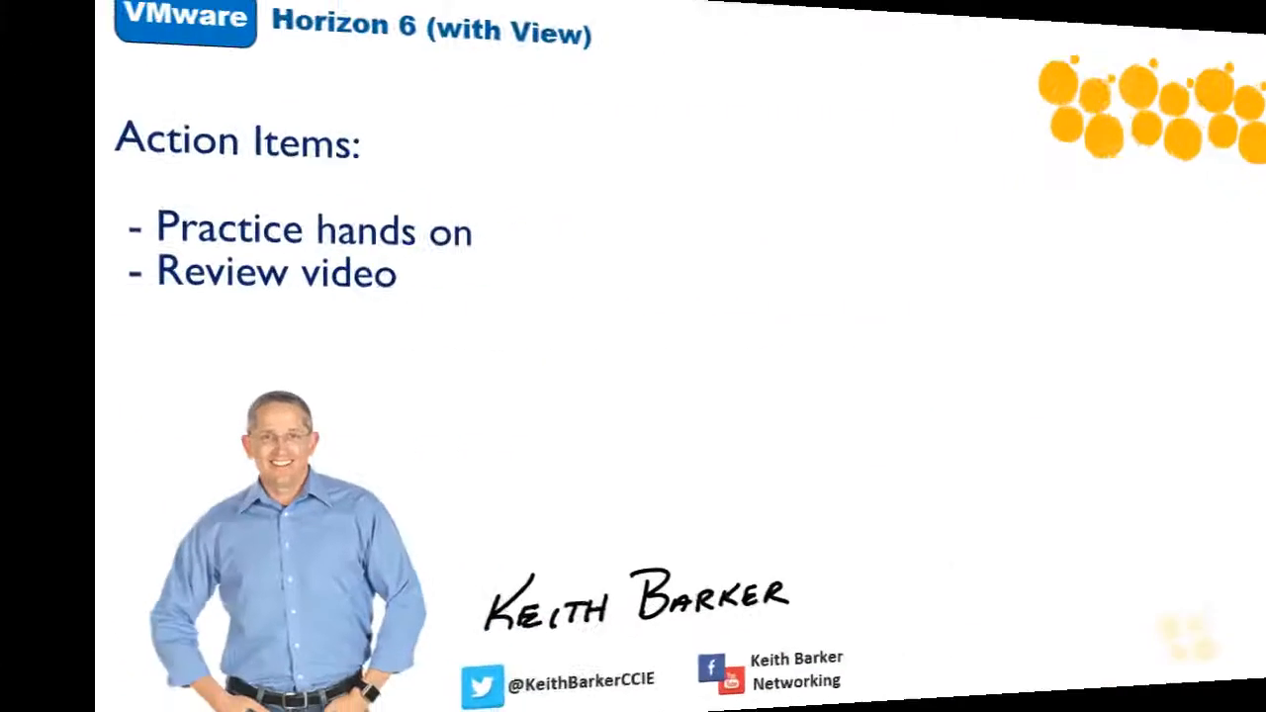
{"action": "left_click_drag", "start_coordinate": [509, 235], "coordinate": [606, 216]}
{"action": "left_click_drag", "start_coordinate": [555, 226], "coordinate": [562, 315]}
{"action": "left_click_drag", "start_coordinate": [593, 227], "coordinate": [638, 313]}
{"action": "left_click_drag", "start_coordinate": [653, 297], "coordinate": [693, 295]}
{"action": "mouse_move", "coordinate": [706, 297]}
{"action": "left_mouse_down"}
{"action": "mouse_move", "coordinate": [761, 287]}
{"action": "mouse_move", "coordinate": [447, 526]}
{"action": "mouse_move", "coordinate": [811, 517]}
{"action": "mouse_move", "coordinate": [981, 471]}
{"action": "mouse_move", "coordinate": [828, 603]}
{"action": "mouse_move", "coordinate": [1159, 594]}
{"action": "mouse_move", "coordinate": [969, 658]}
{"action": "mouse_move", "coordinate": [1027, 668]}
{"action": "left_mouse_up"}
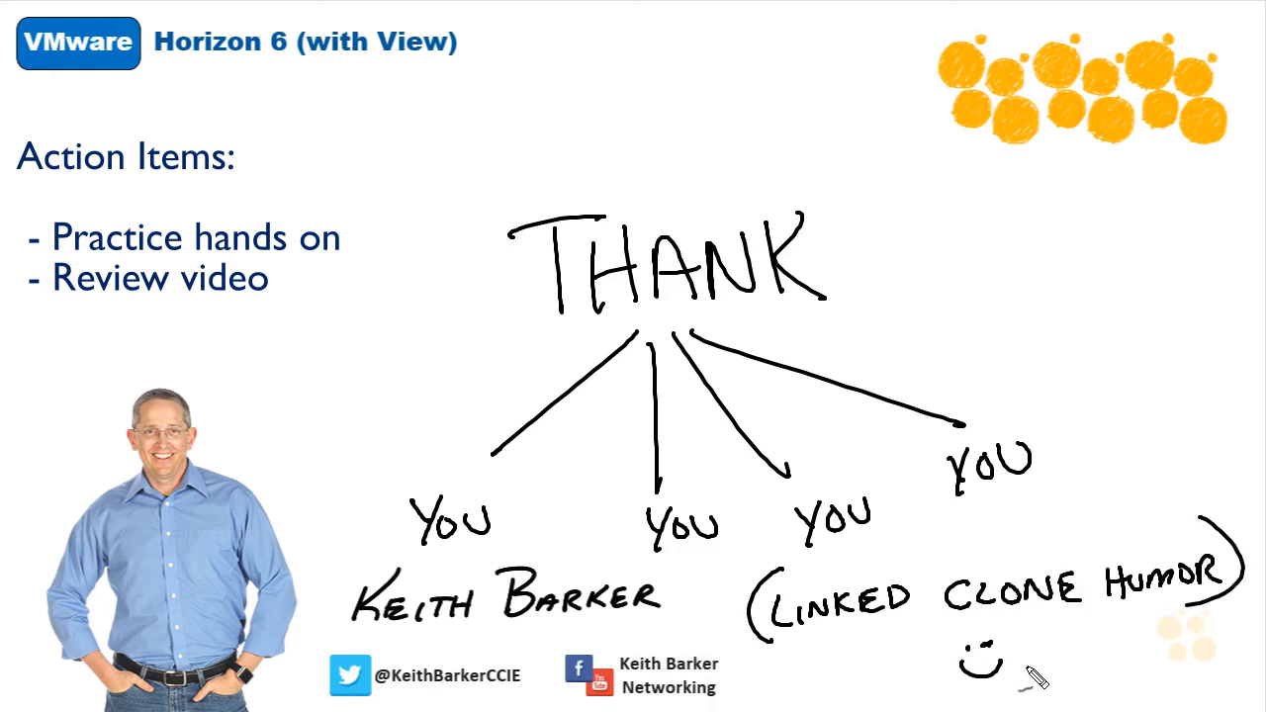